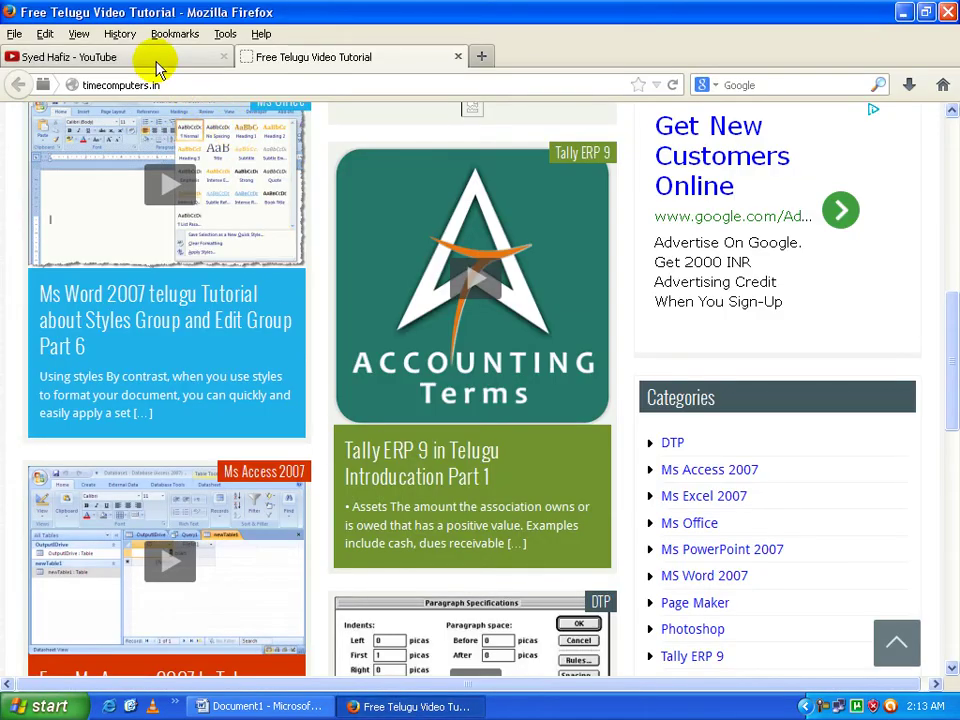
- Look over the YouTube and tutorial tabs in Firefox, then bring Word's Document1 to the front
left_click(148, 56)
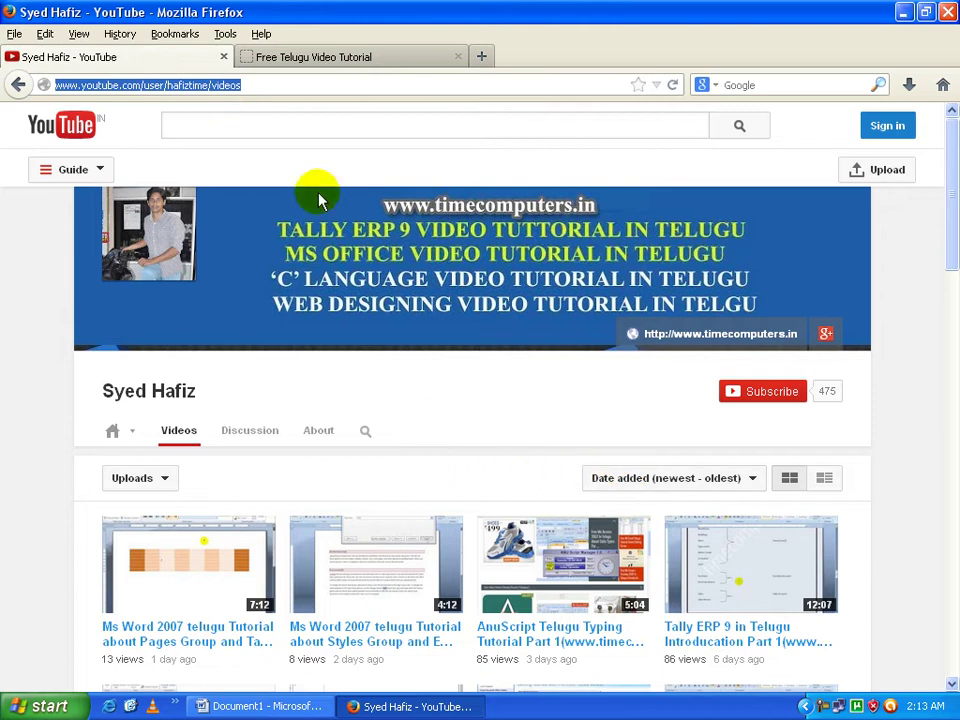
left_click(328, 57)
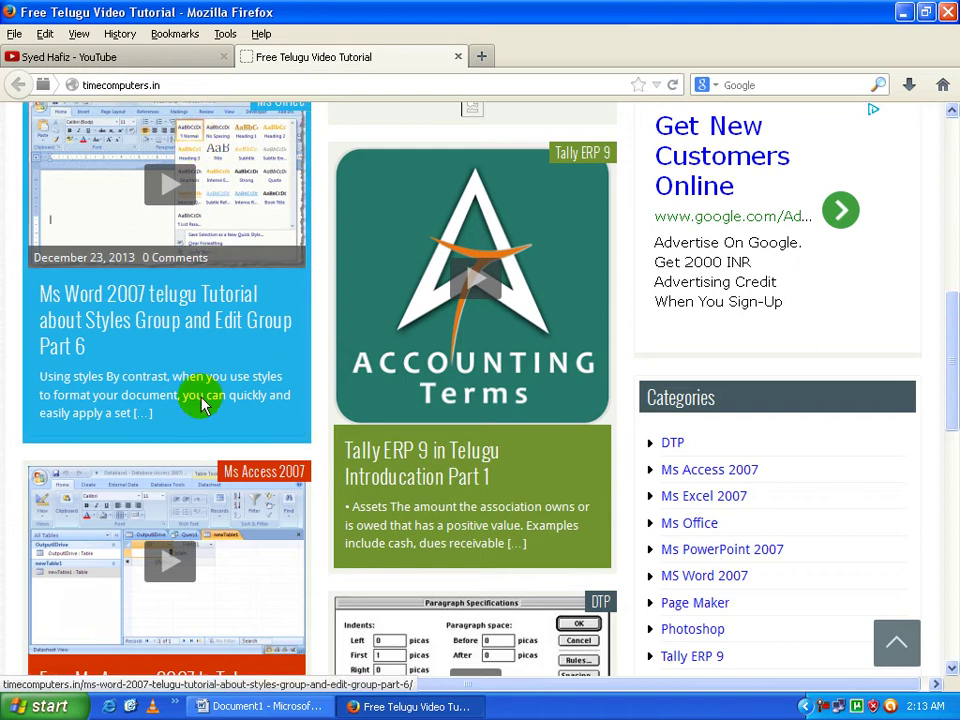
left_click(270, 706)
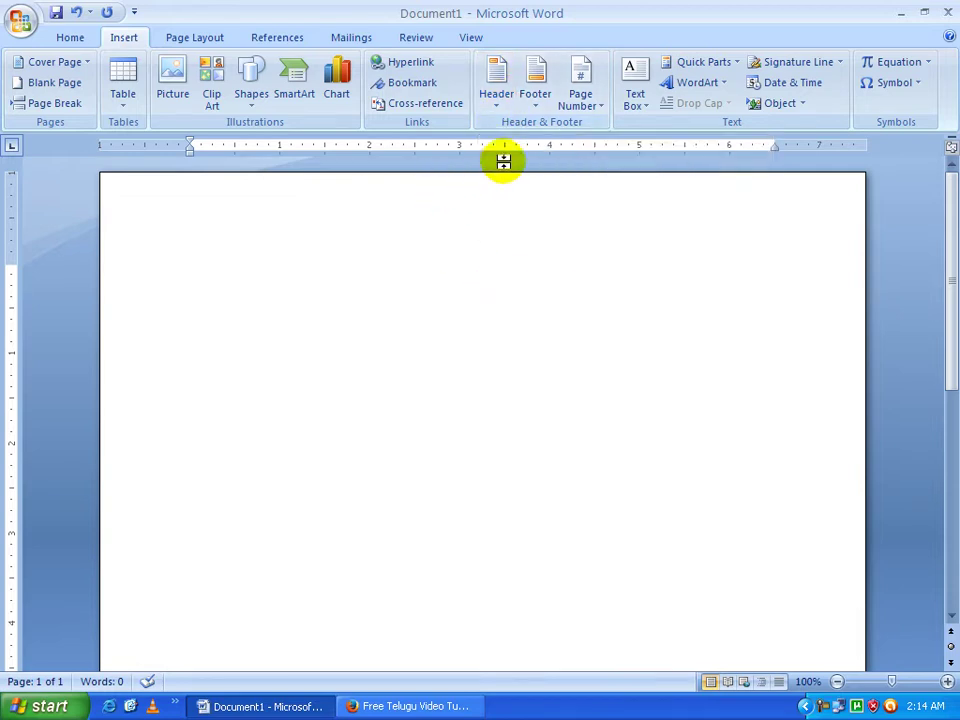
- Open the Header gallery on the Insert tab and scroll through the built-in designs
left_click(497, 105)
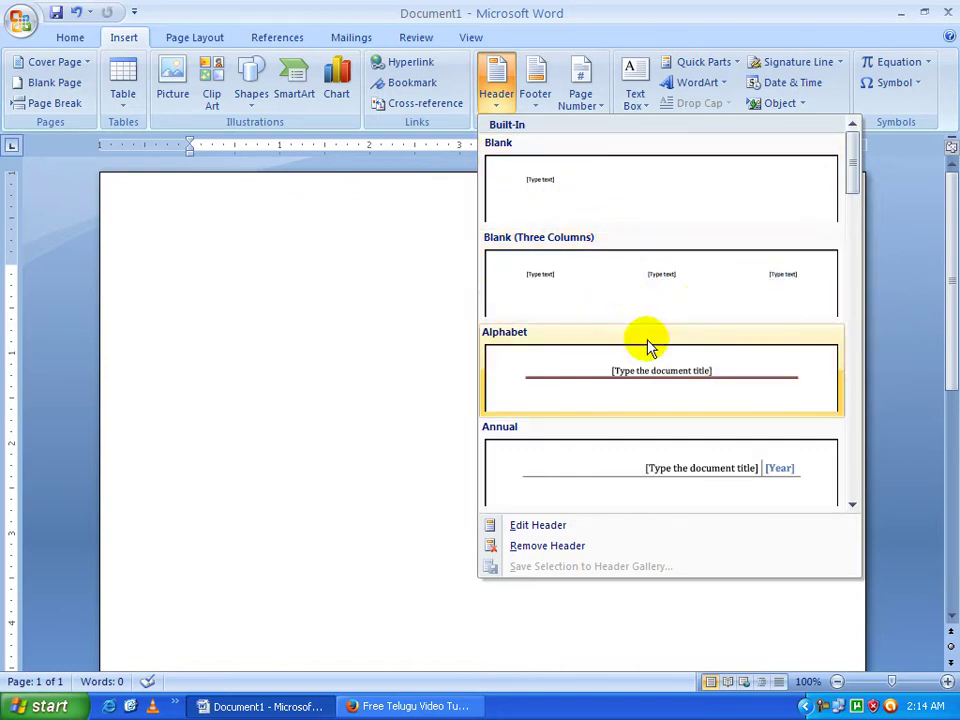
left_click_drag(850, 167, 846, 188)
- Insert the Alphabet header titled 'TIME COMPUTER EDUCATION' and move down to the footer
left_click(634, 377)
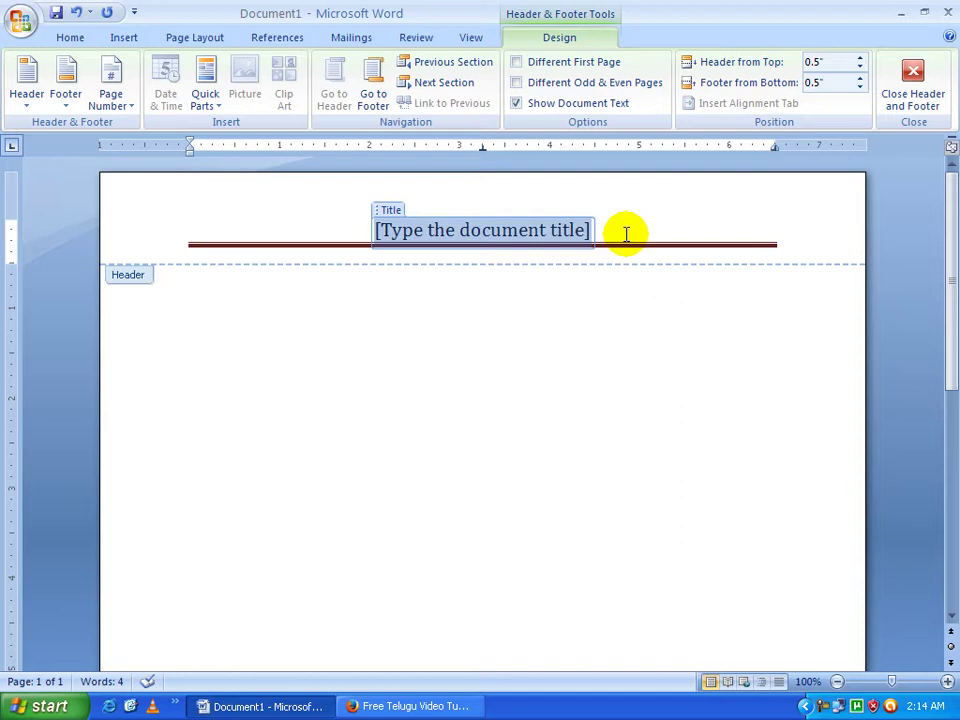
type("TIME COMPUTER EDUCATION")
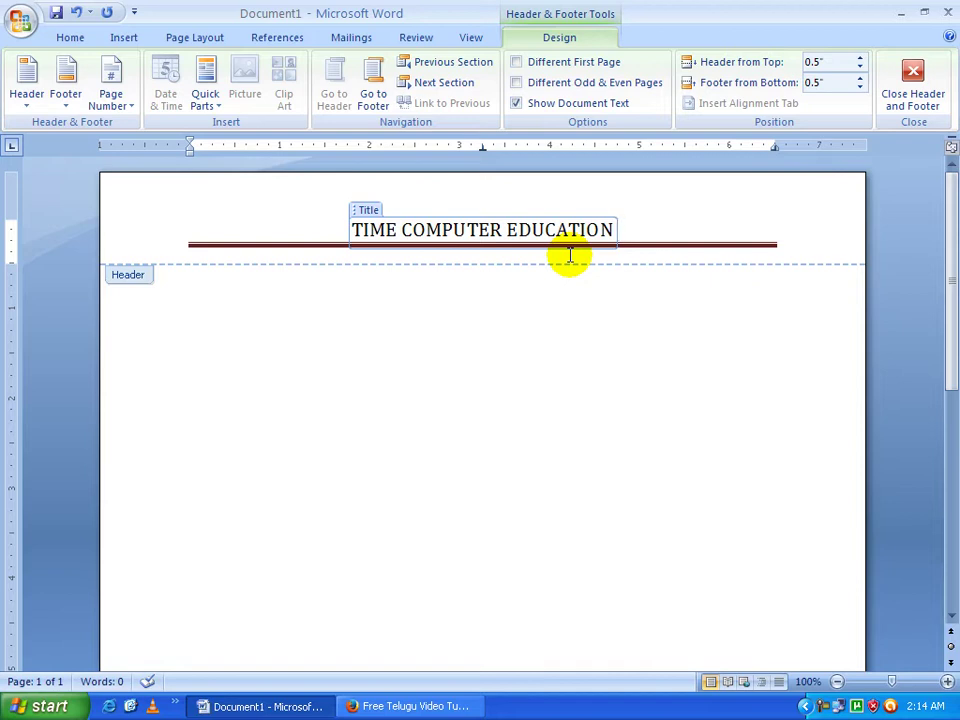
key("Down")
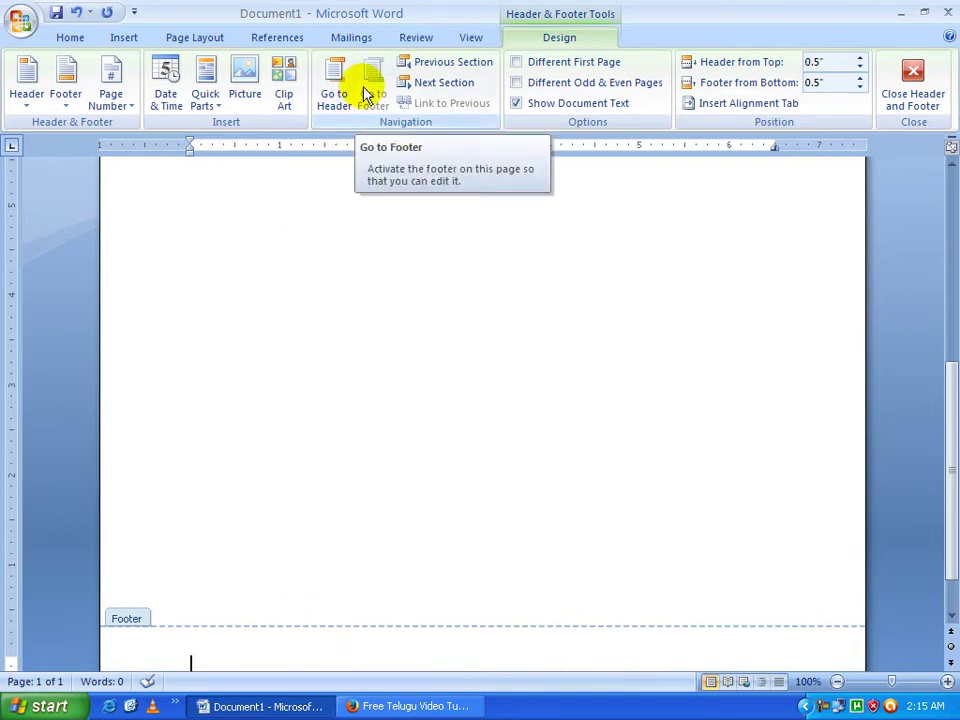
- Put a one-line postal address with PIN code in the footer and close header editing
scroll(510, 543, "down", 1)
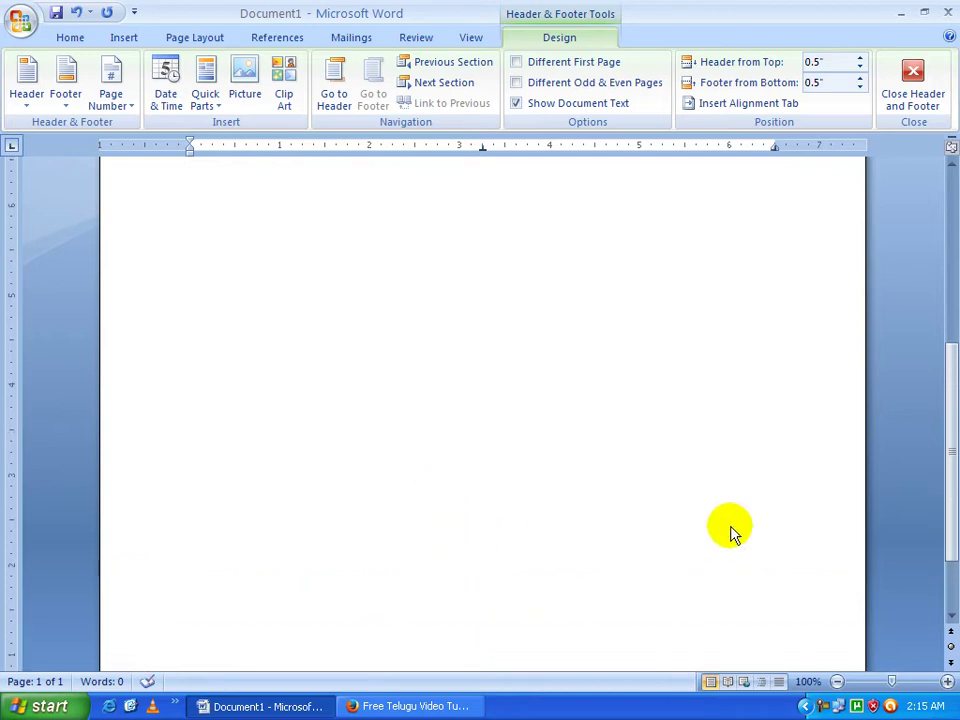
left_click(914, 100)
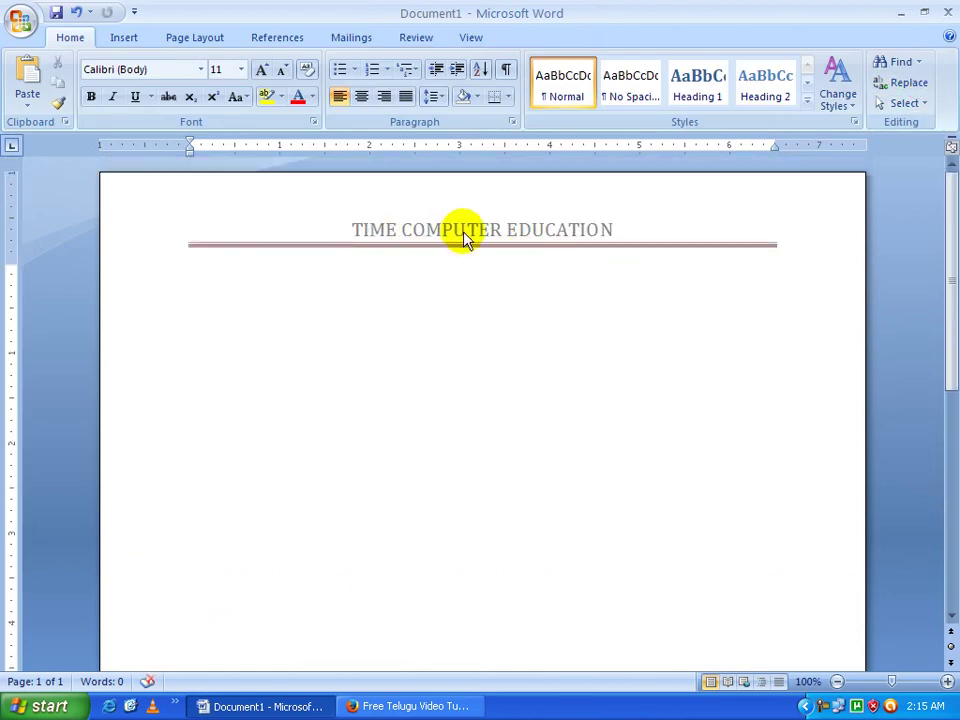
- Type 'S' in the body and insert a page break with Ctrl+Enter
scroll(470, 240, "down", 5)
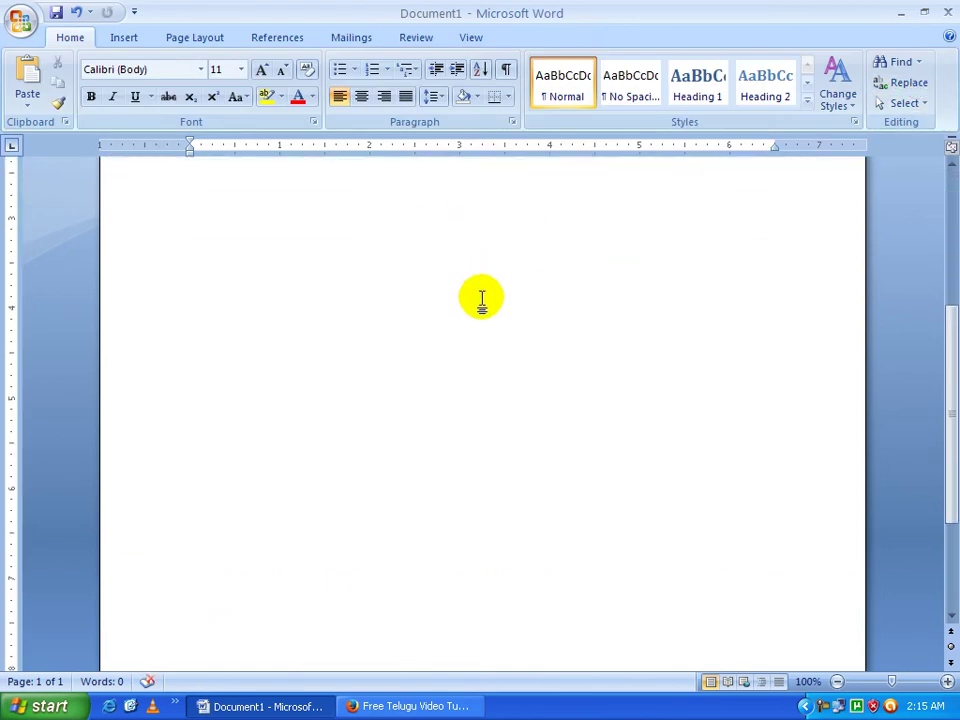
scroll(480, 300, "down", 5)
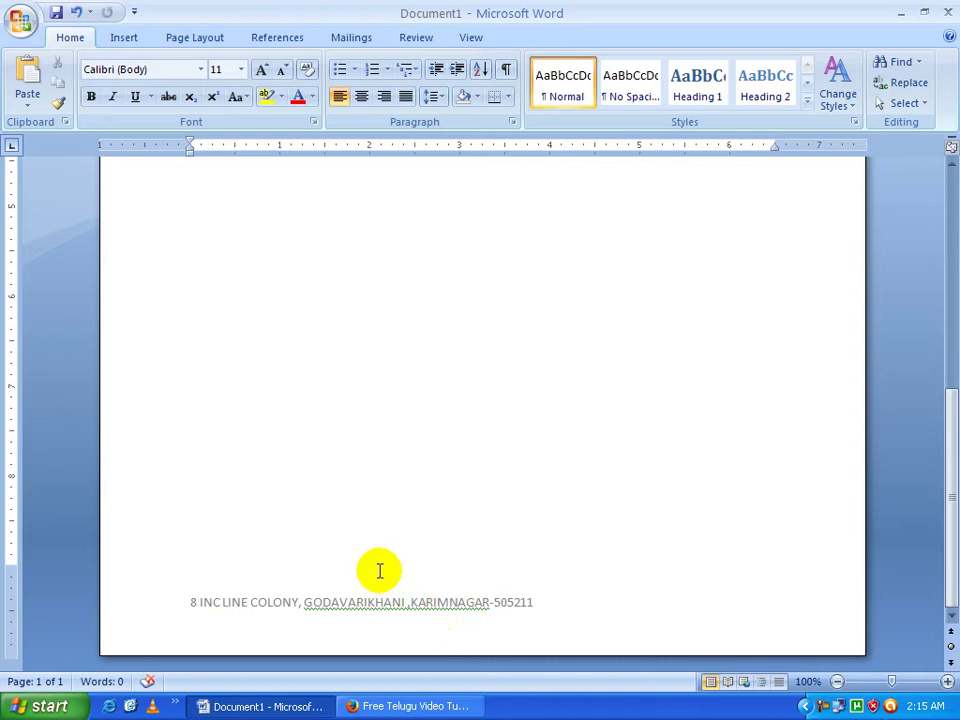
scroll(378, 568, "up", 5)
scroll(375, 560, "up", 5)
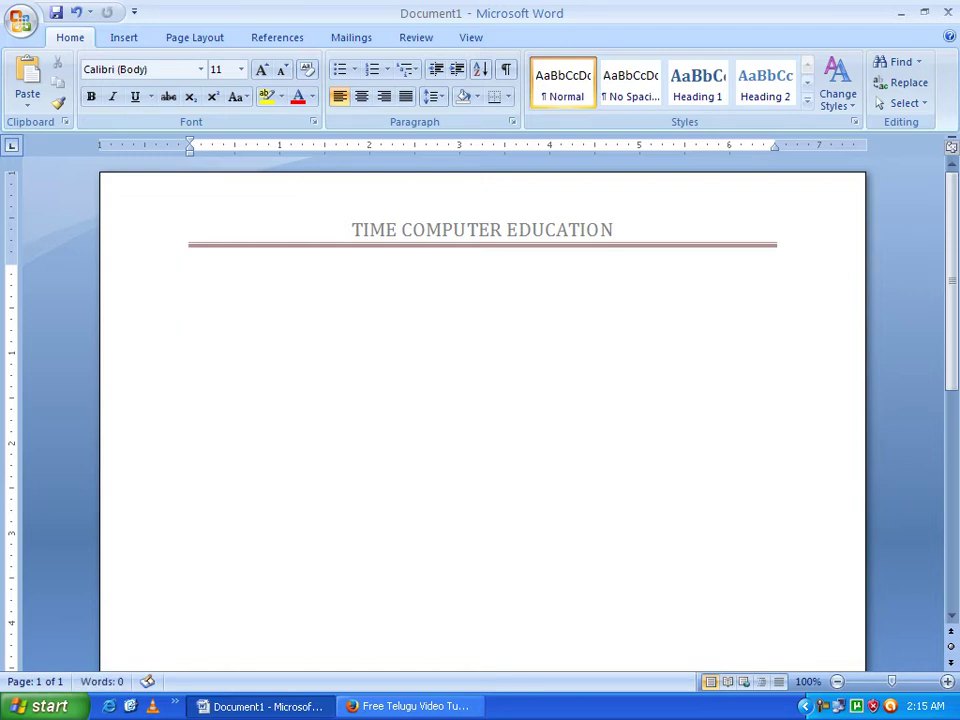
type("SD")
key("BackSpace")
key("ctrl+Return")
- Scroll through the three pages, then place the insertion point at page 1's left margin
scroll(336, 345, "down", 3)
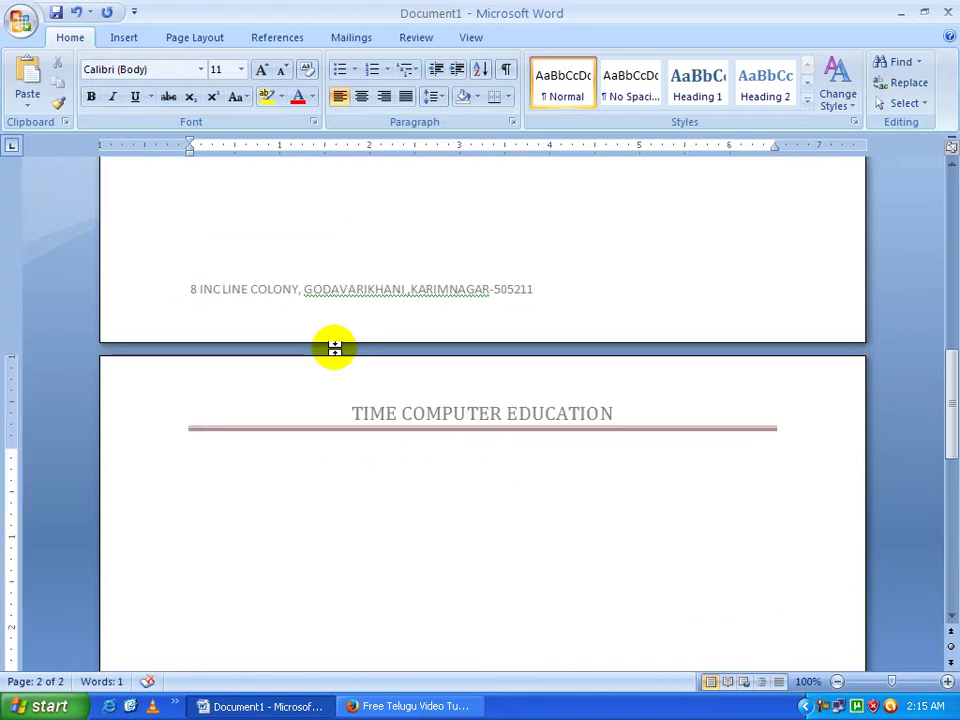
scroll(345, 377, "down", 2)
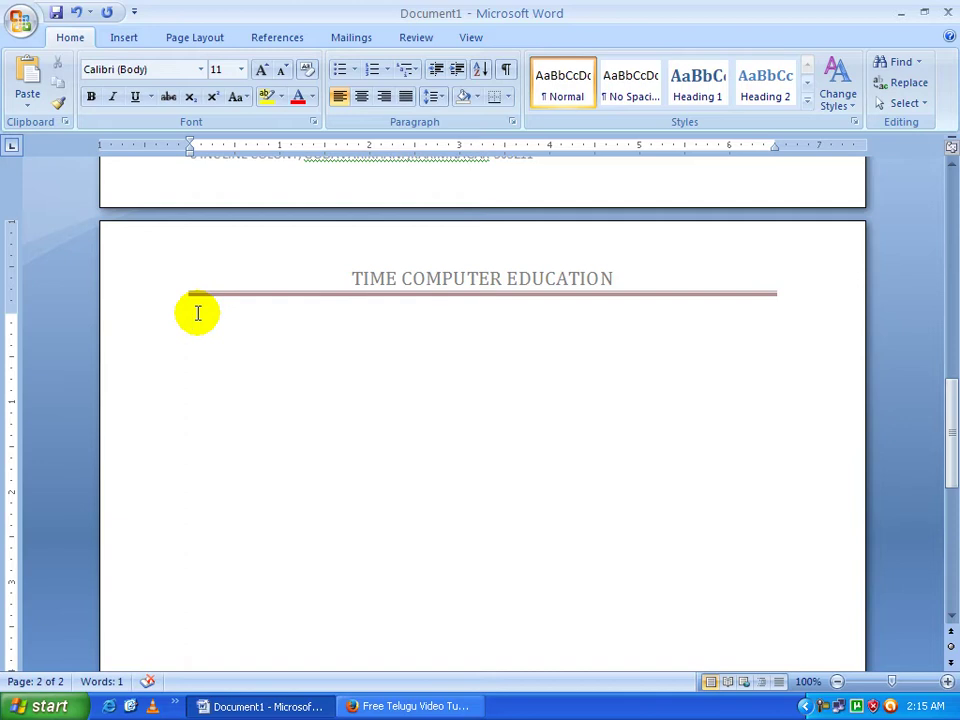
scroll(508, 311, "down", 6)
scroll(504, 347, "down", 2)
scroll(452, 485, "down", 1)
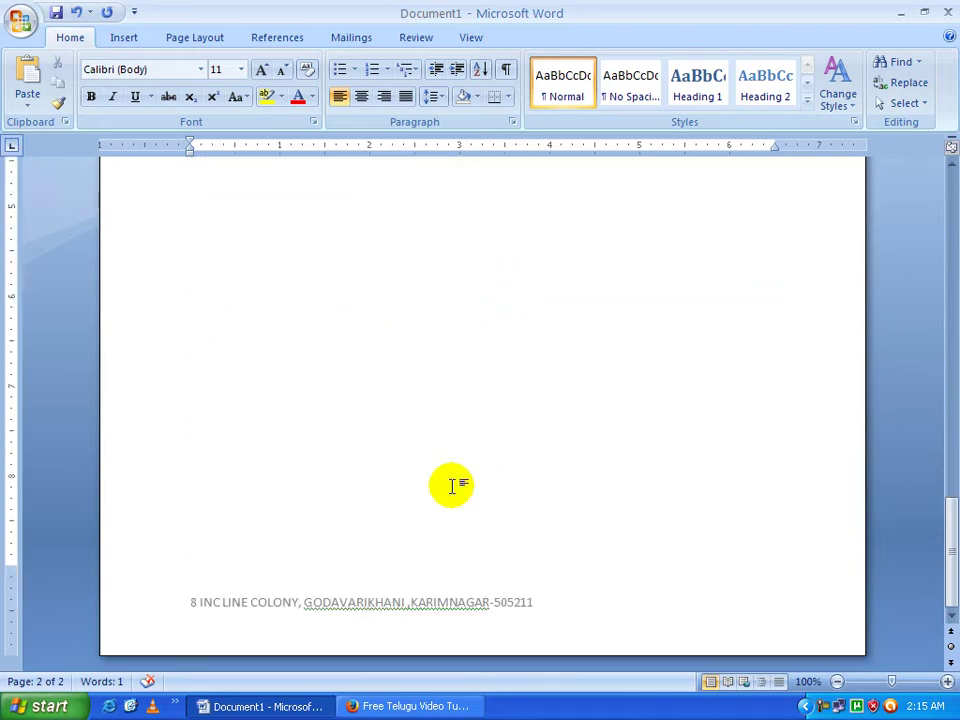
scroll(426, 544, "down", 5)
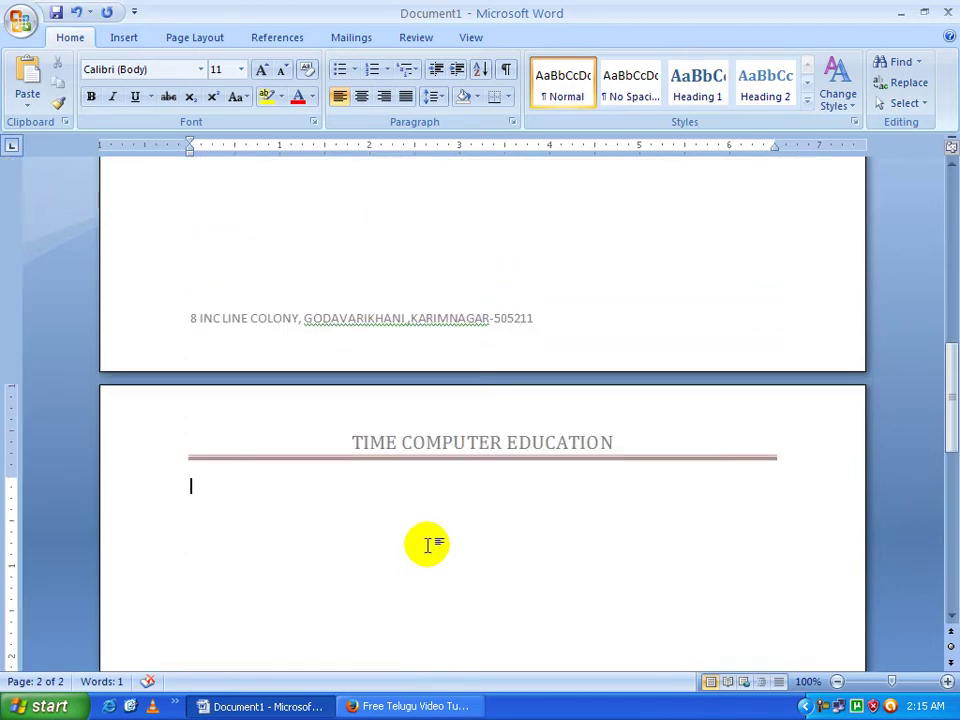
scroll(427, 544, "up", 3)
scroll(420, 560, "down", 3)
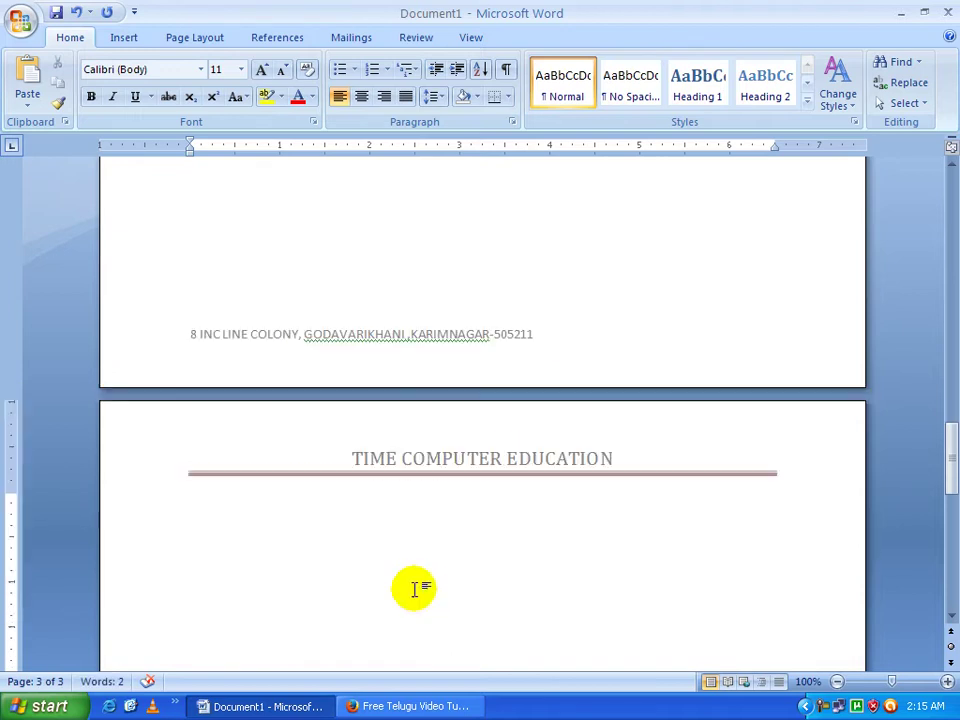
scroll(418, 585, "down", 6)
scroll(422, 585, "down", 5)
scroll(690, 565, "up", 5)
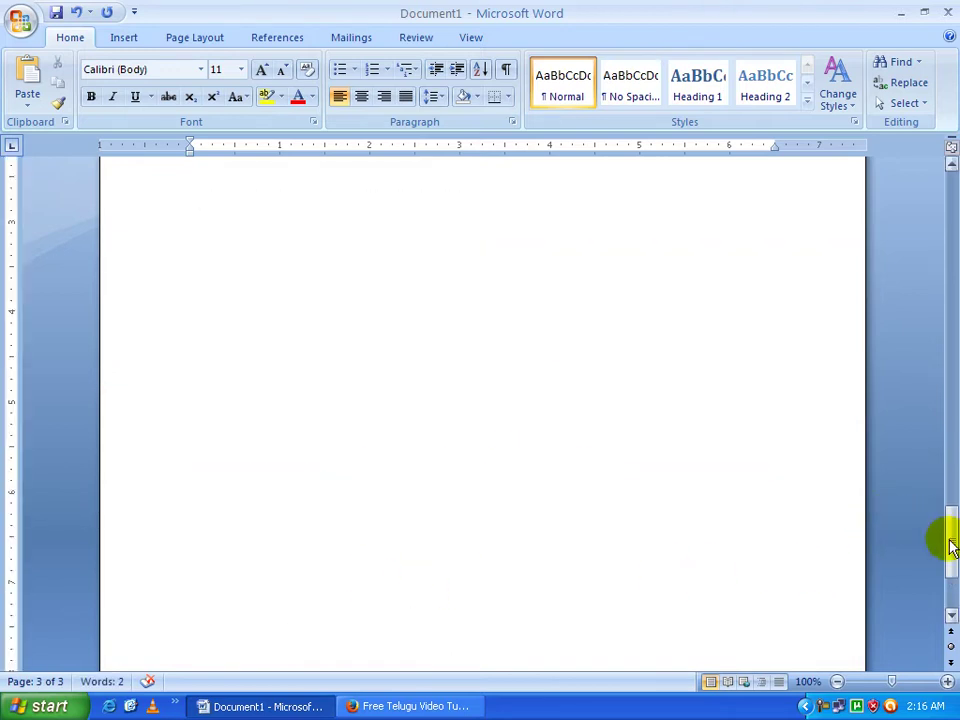
left_click_drag(949, 542, 949, 200)
left_click(469, 381)
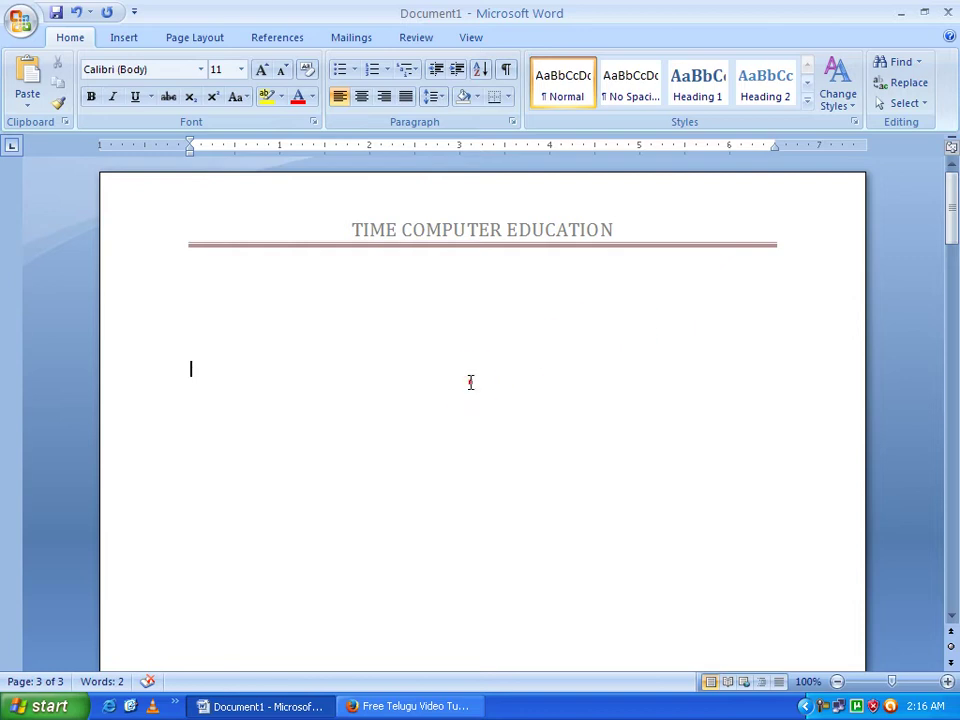
left_click(212, 315)
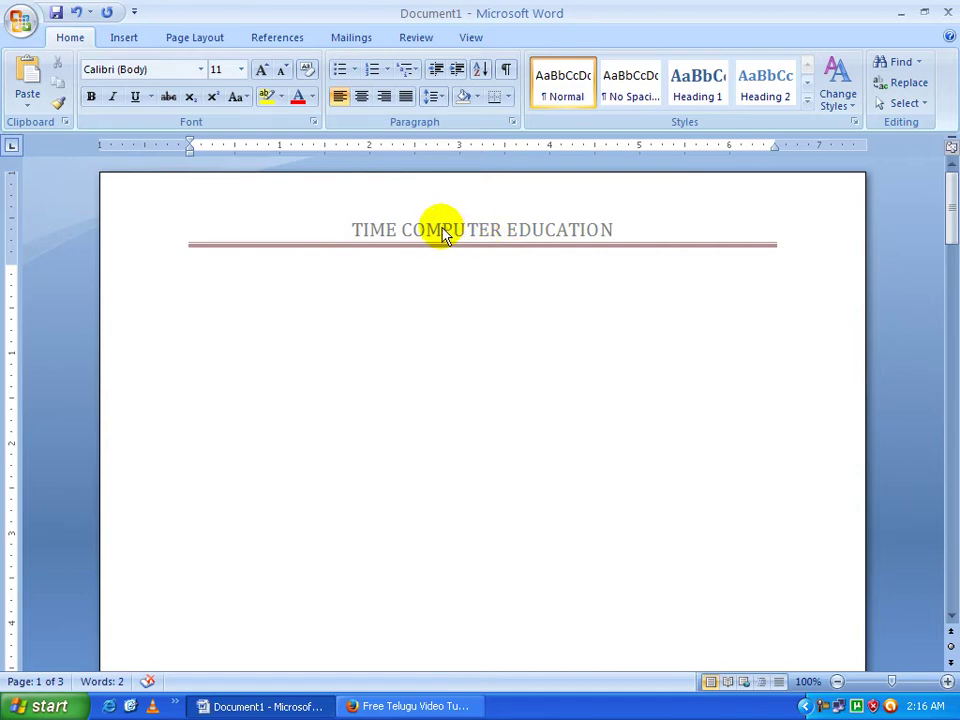
scroll(453, 248, "down", 5)
scroll(453, 248, "down", 10)
scroll(454, 281, "down", 2)
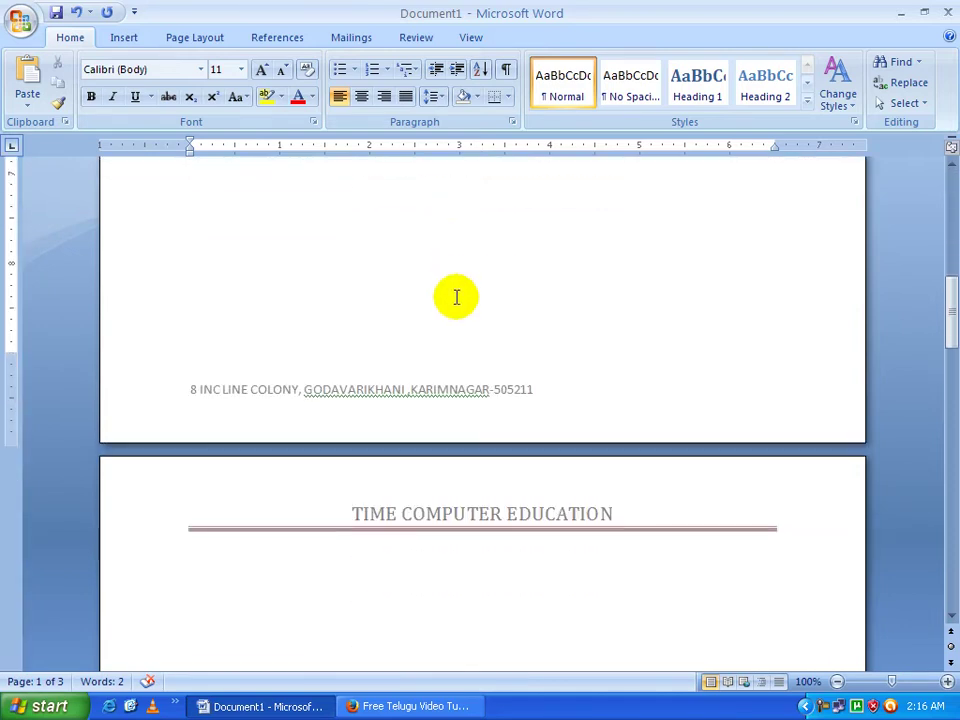
scroll(454, 296, "up", 4)
scroll(465, 411, "up", 8)
scroll(469, 410, "up", 3)
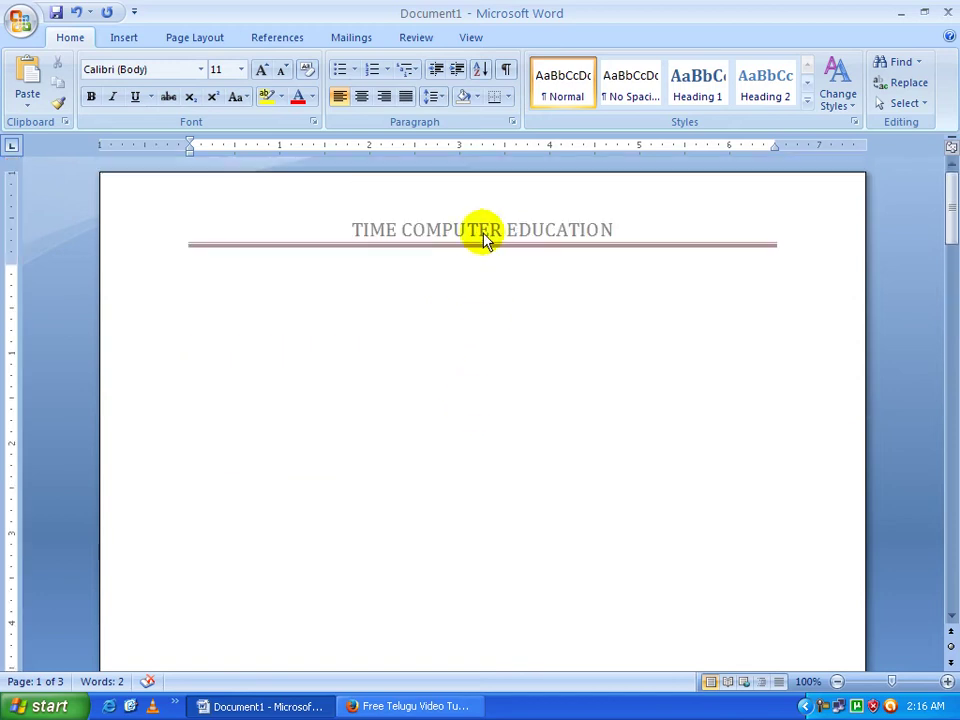
- Turn on Different First Page and give page 1 its own header reading 'EENADU'
double_click(484, 234)
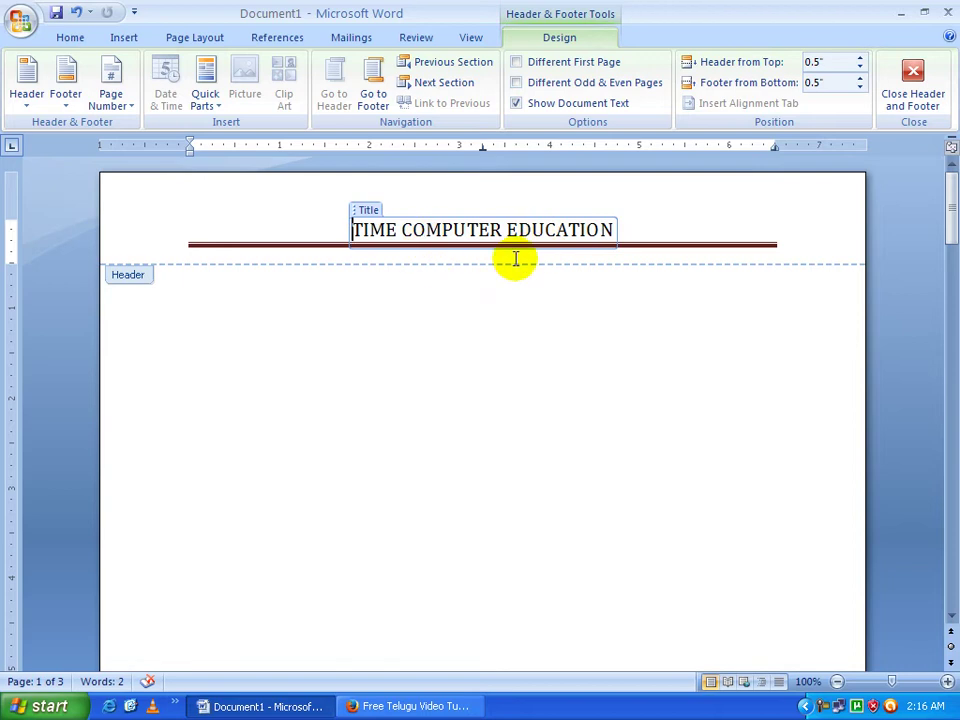
left_click(895, 97)
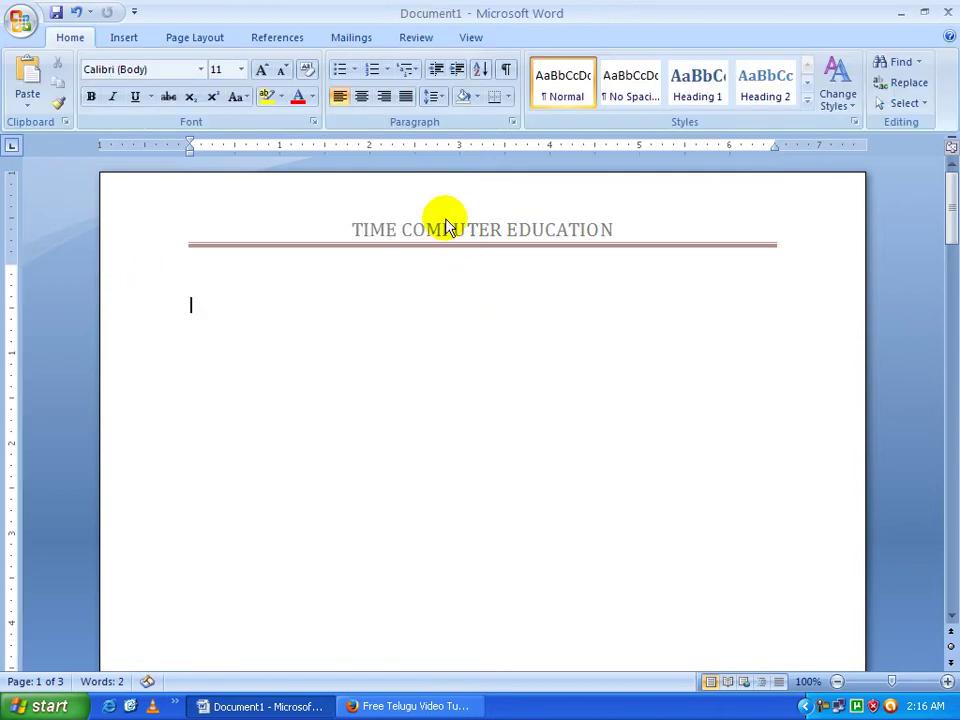
double_click(447, 227)
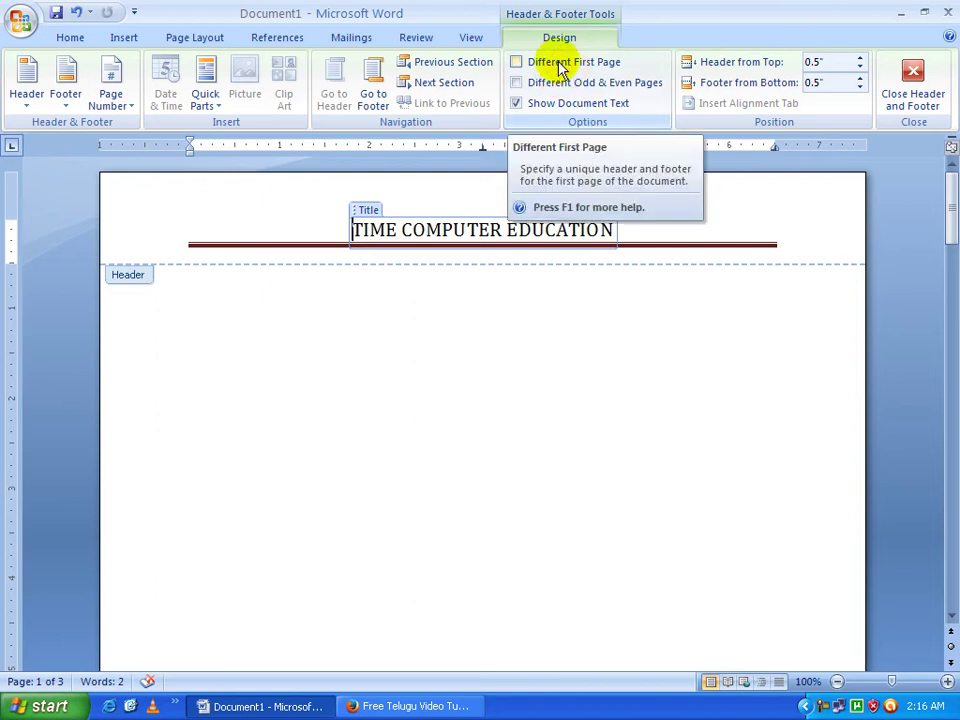
left_click(516, 63)
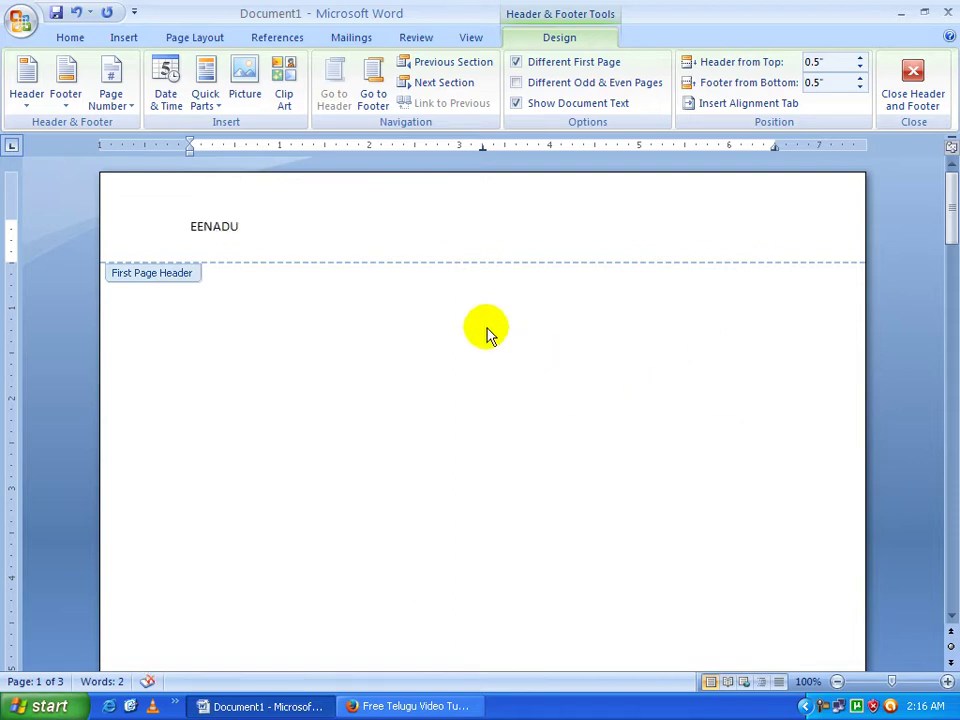
left_click_drag(273, 231, 144, 234)
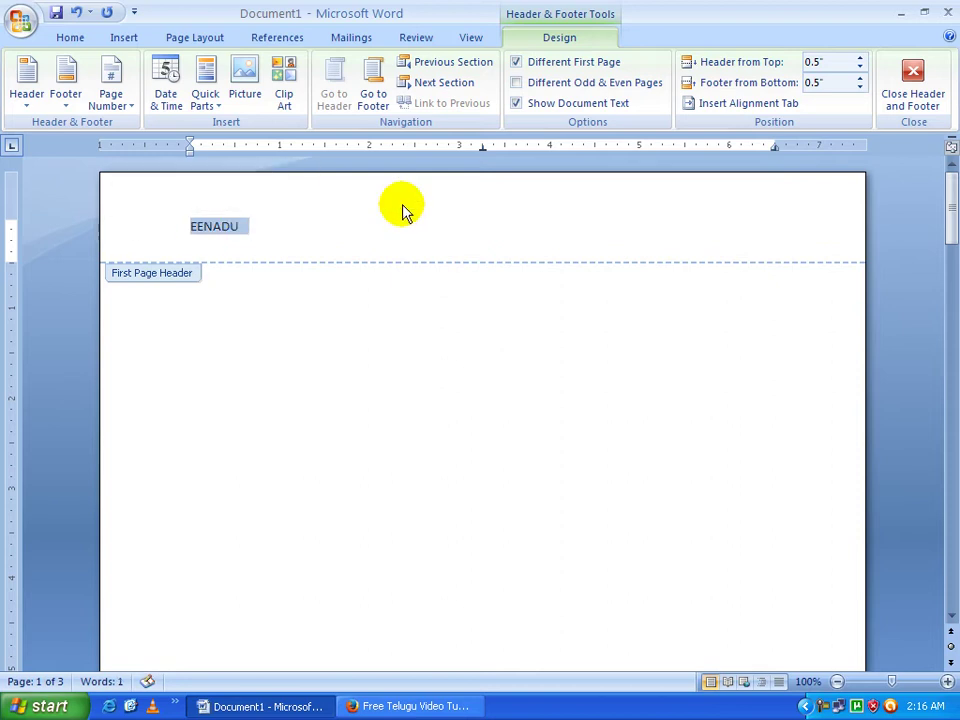
left_click(924, 86)
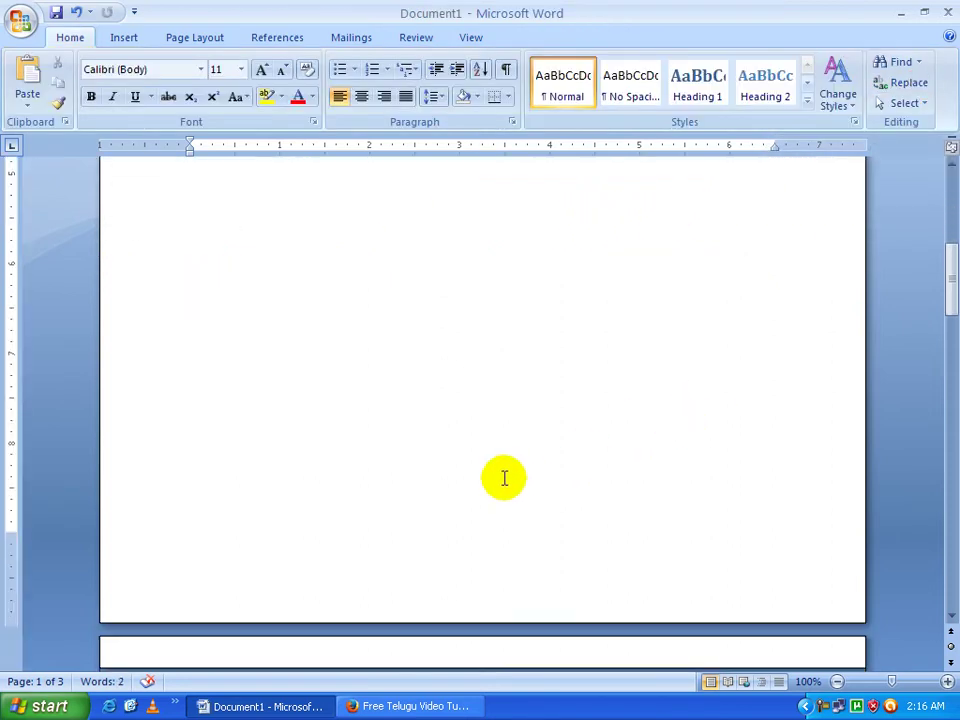
- Scroll through the later pages, then reopen page 1's header for editing
scroll(437, 484, "down", 4)
scroll(446, 463, "down", 3)
scroll(463, 446, "down", 2)
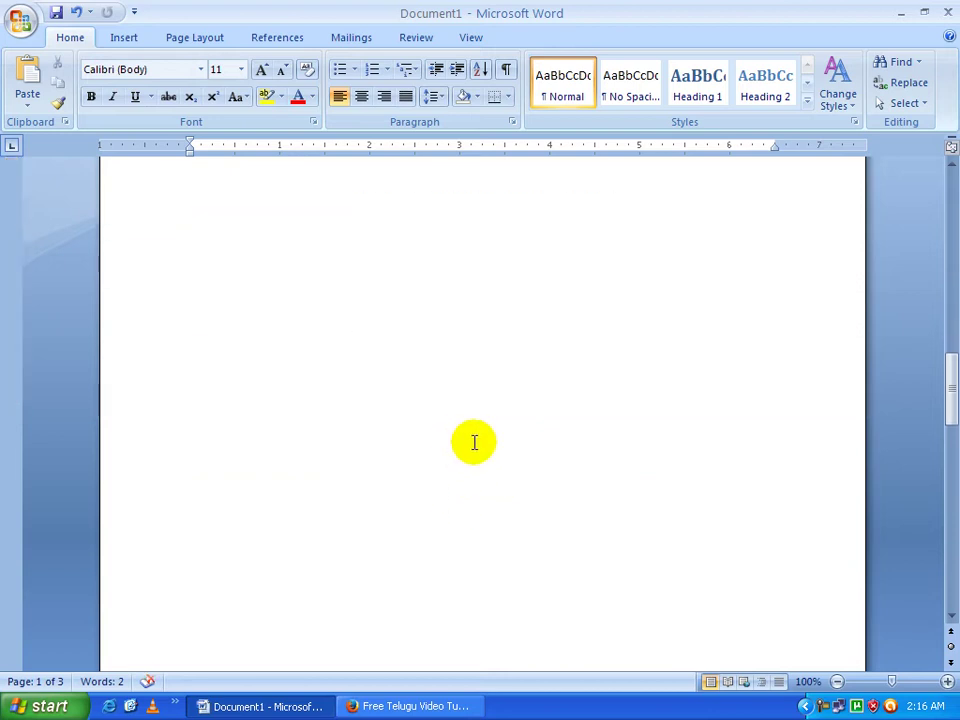
scroll(478, 455, "down", 3)
scroll(620, 475, "down", 2)
left_click_drag(949, 457, 950, 195)
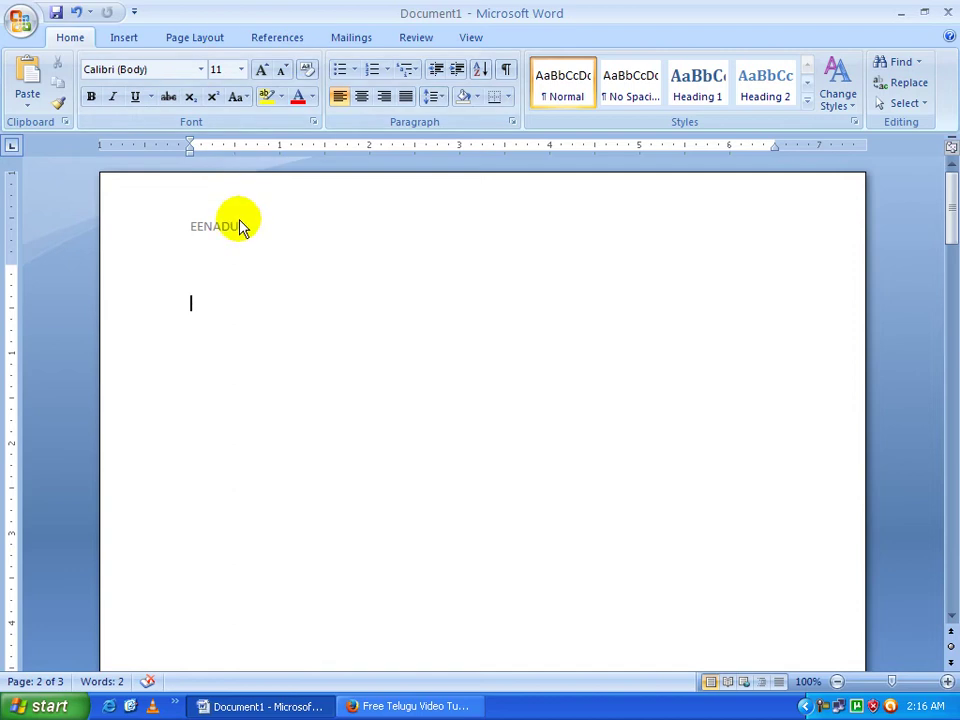
double_click(240, 226)
- Turn off Different First Page and give odd and even pages separate headers
left_click(553, 61)
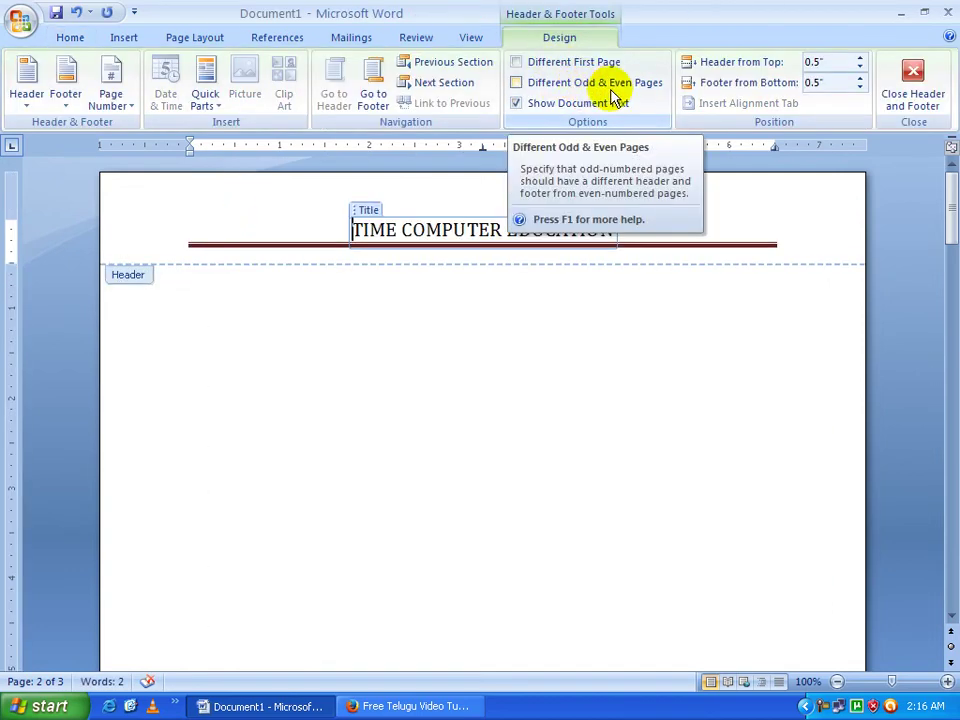
left_click(610, 86)
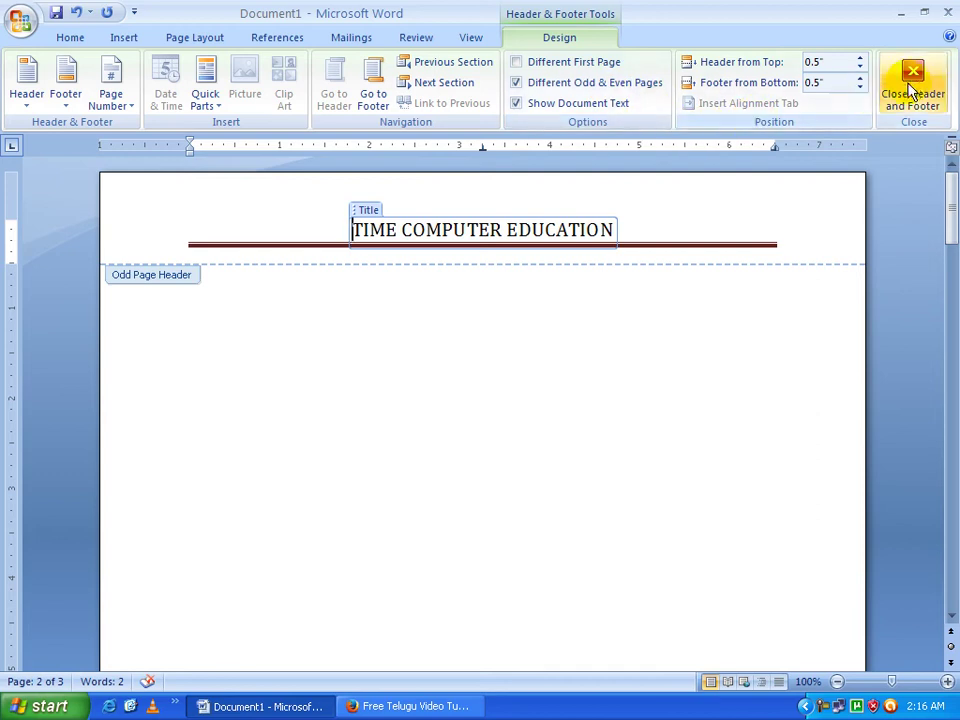
scroll(705, 305, "down", 5)
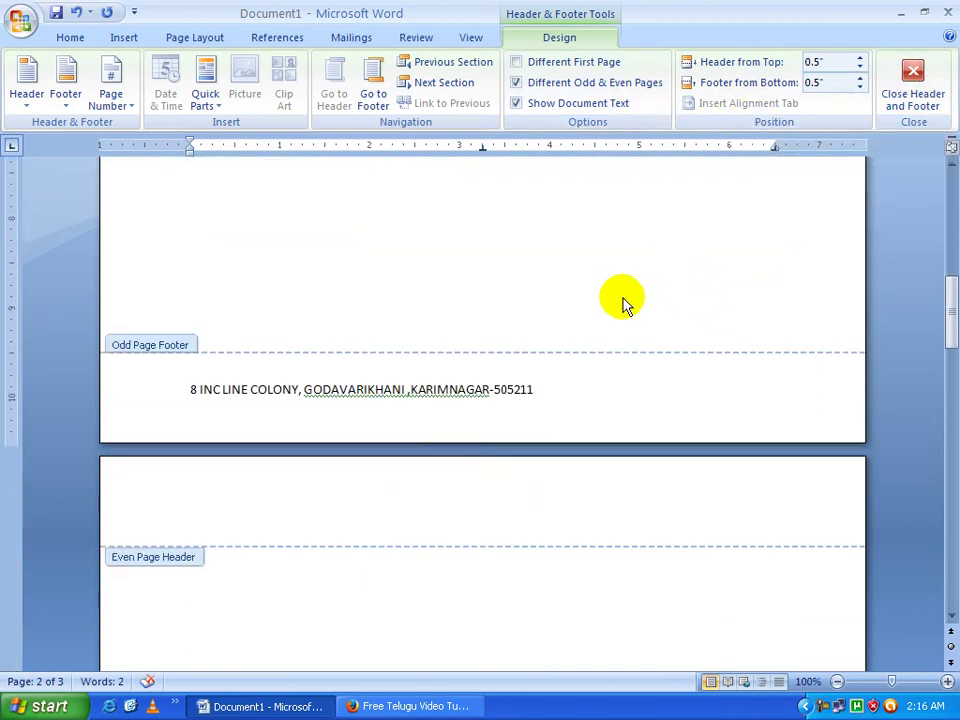
scroll(623, 302, "down", 3)
left_click(504, 314)
type("HAFIZ")
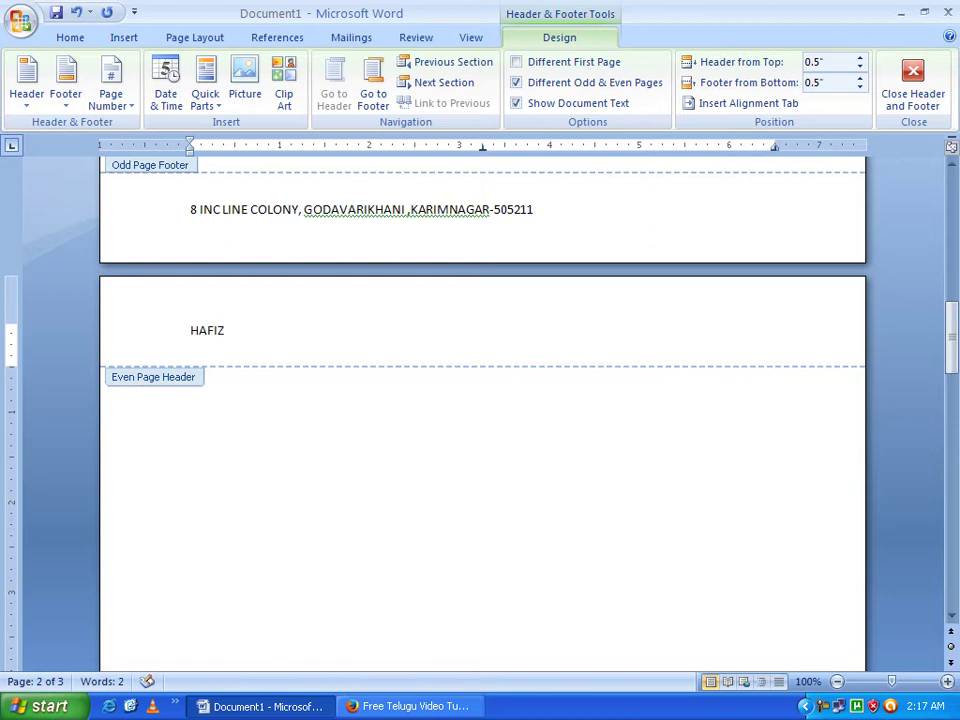
left_click(920, 92)
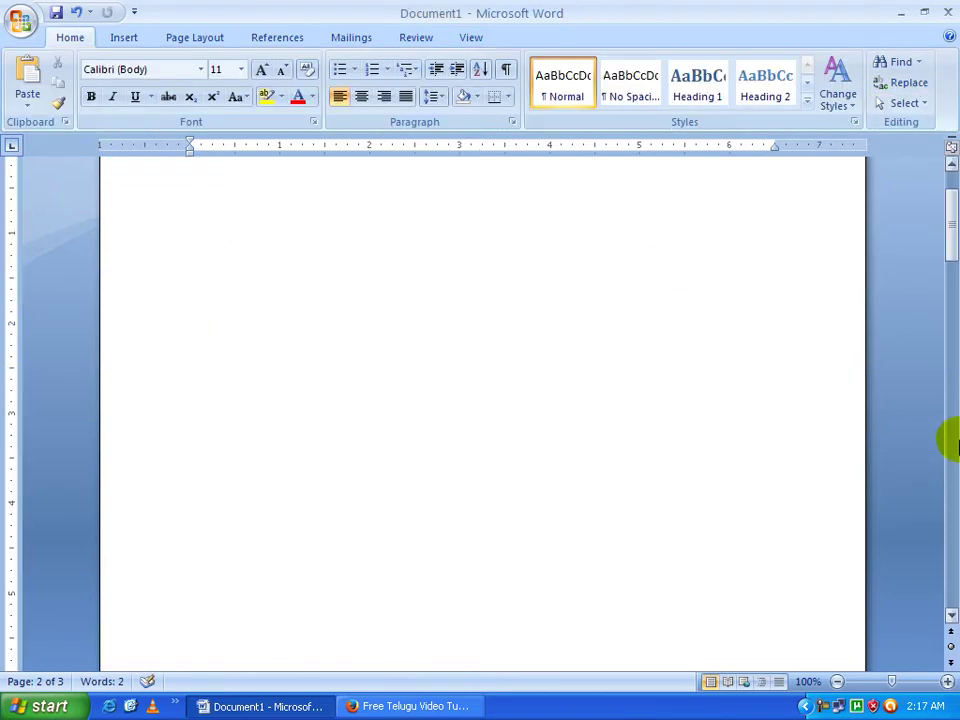
- Check that page 1's header now shows TIME COMPUTER EDUCATION, then close header editing
left_click_drag(951, 250, 951, 225)
scroll(649, 409, "down", 10)
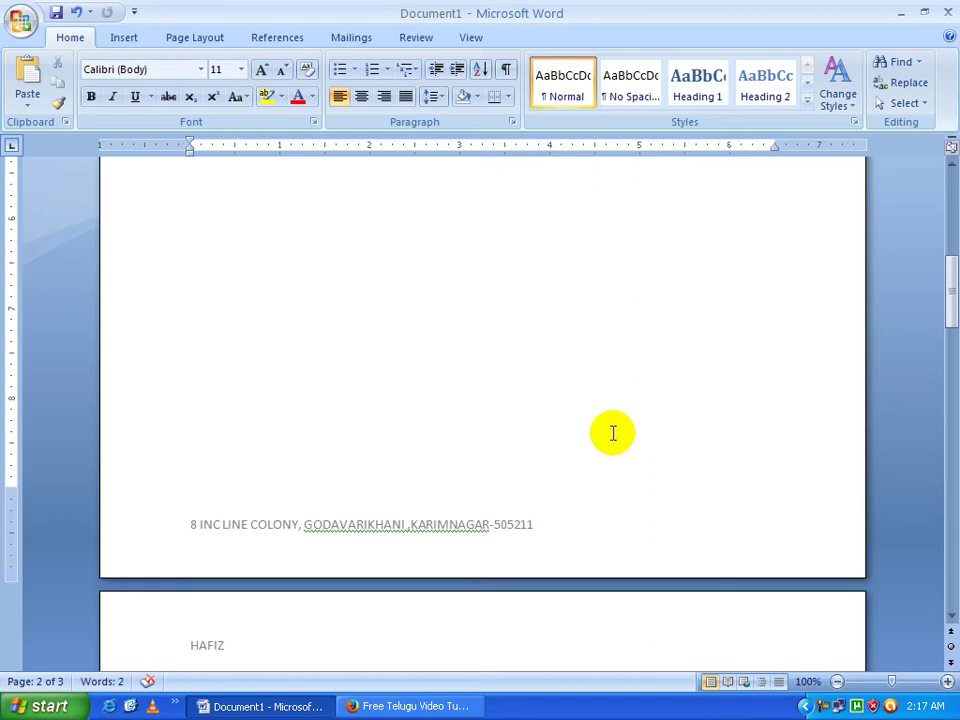
scroll(611, 433, "down", 3)
scroll(290, 460, "down", 4)
scroll(270, 500, "down", 10)
left_click_drag(951, 450, 934, 154)
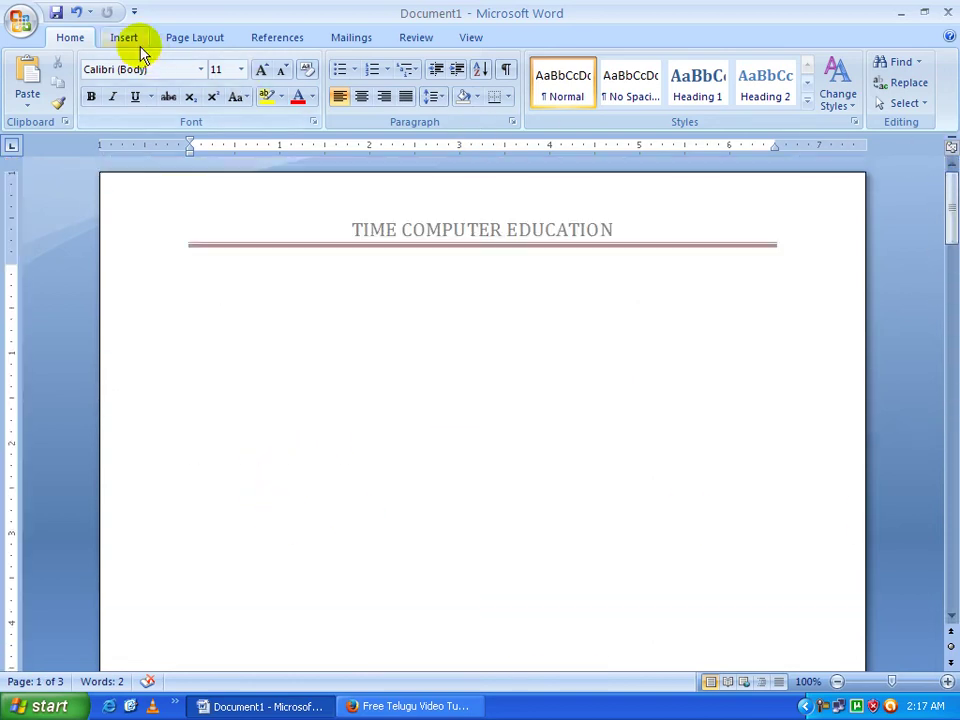
double_click(437, 228)
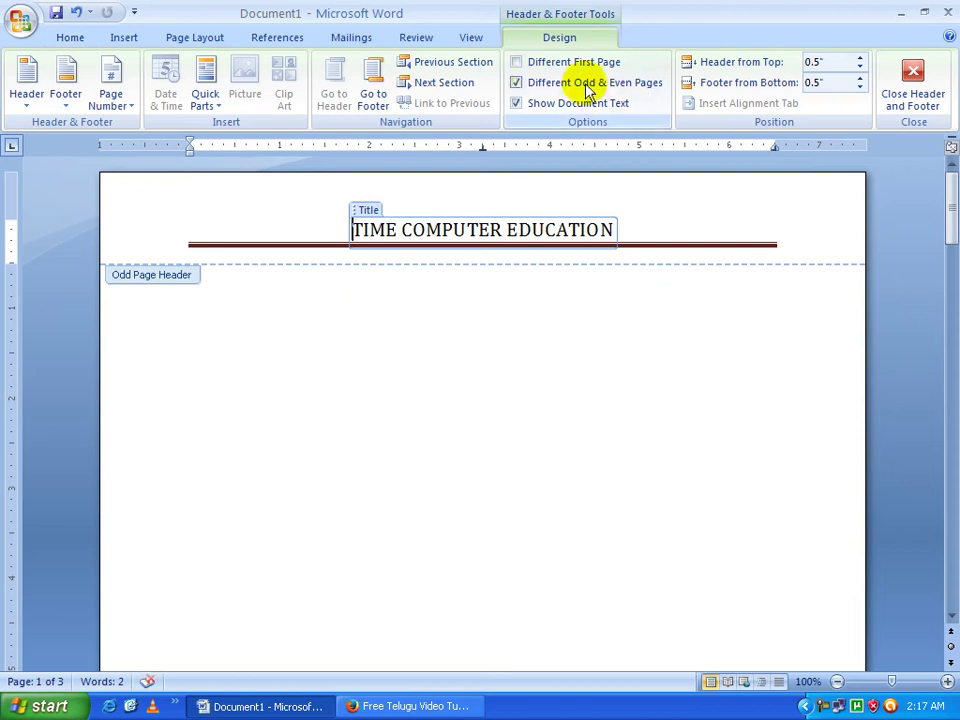
left_click(912, 68)
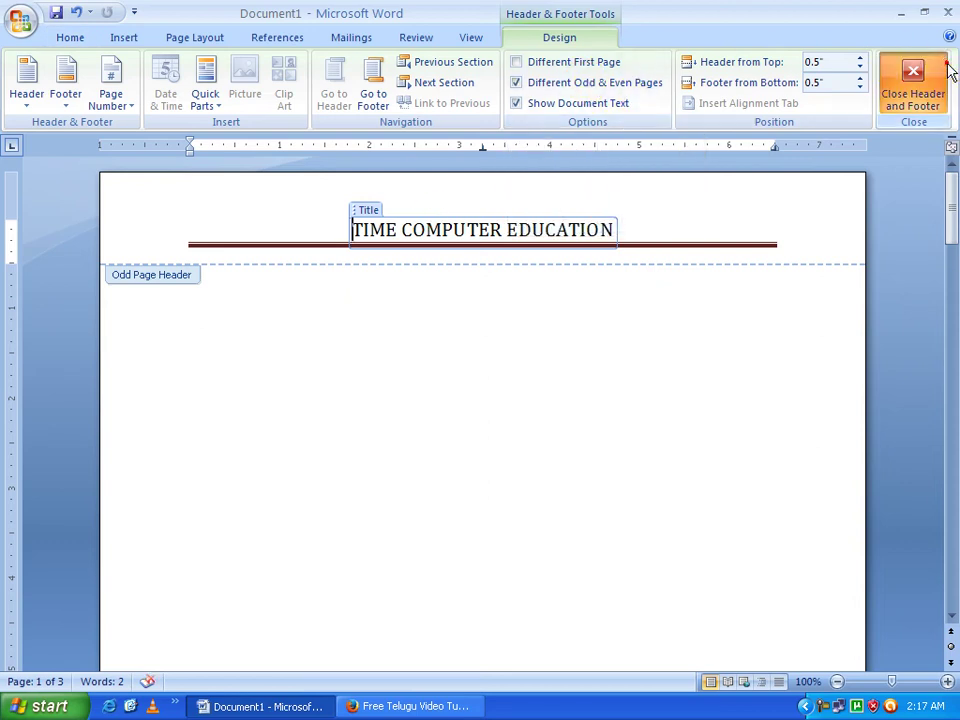
left_click(124, 38)
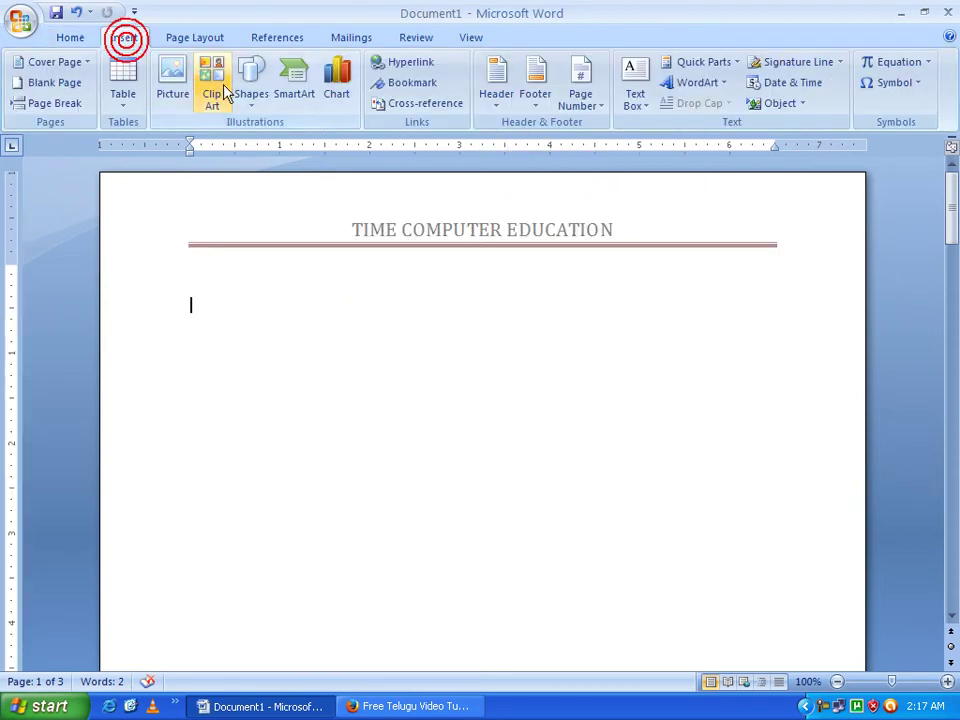
- Add the Alphabet footer with text 'FSDDSFSDF' and a page number, then close footer editing
scroll(609, 206, "down", 5)
scroll(559, 253, "down", 5)
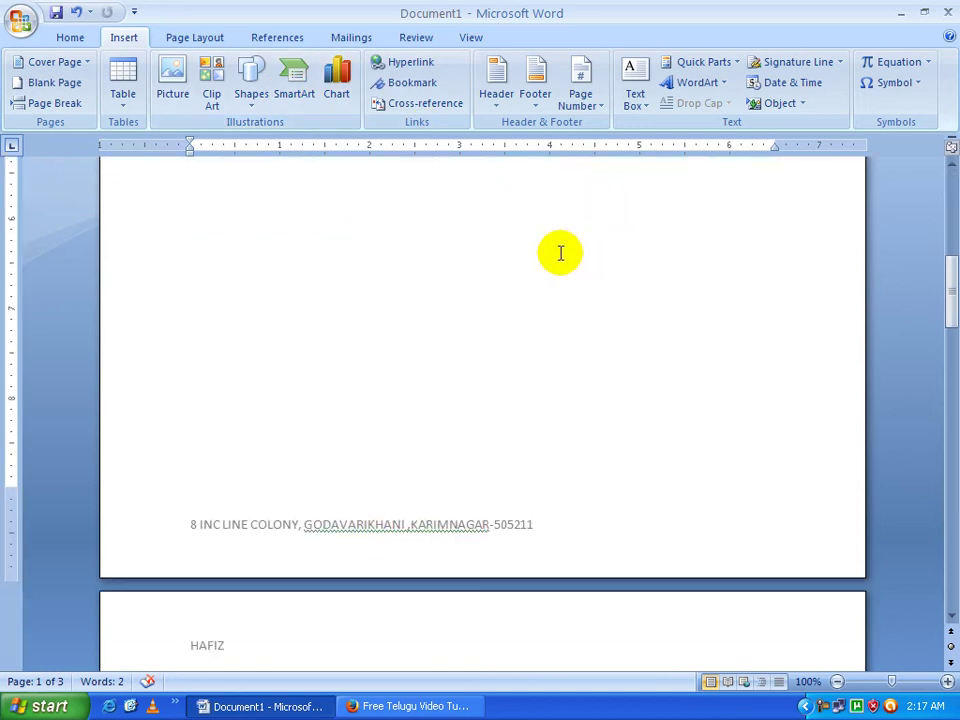
left_click(536, 93)
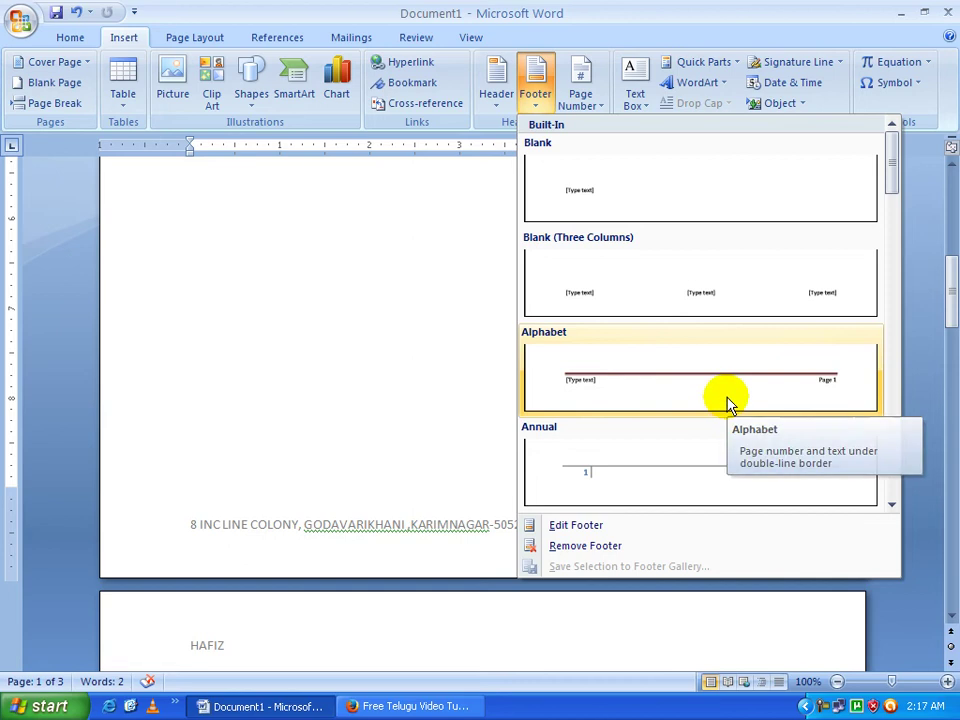
left_click(707, 375)
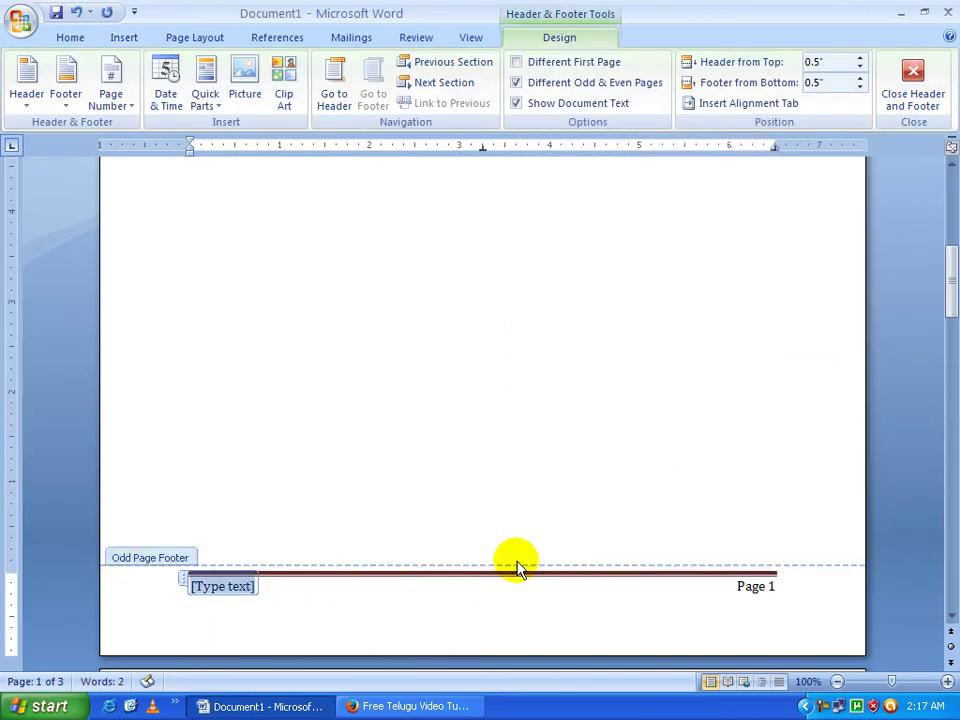
type("FSDDSFSDF")
left_click(936, 83)
scroll(433, 264, "down", 5)
scroll(443, 300, "down", 5)
scroll(442, 340, "down", 3)
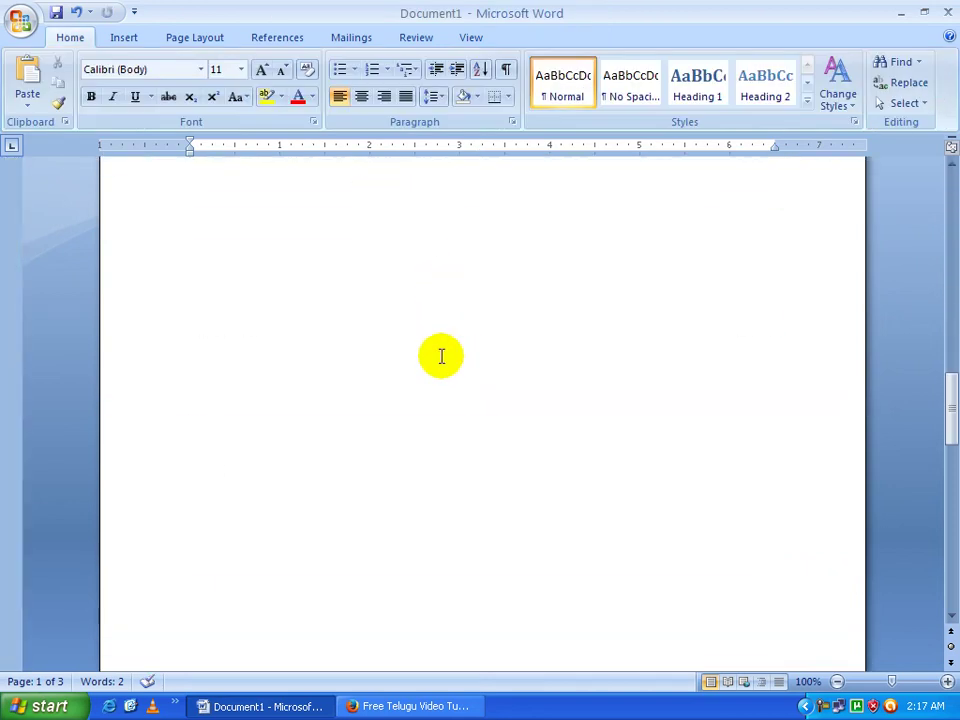
scroll(442, 360, "down", 5)
scroll(443, 364, "down", 1)
left_click_drag(948, 478, 912, 155)
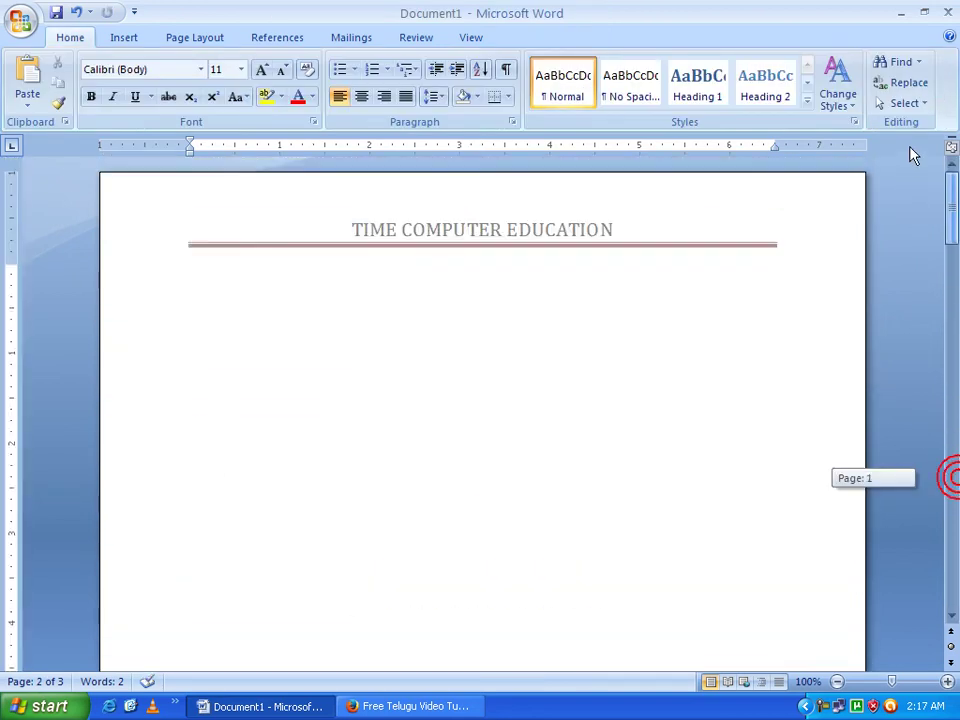
- Add an Accent Bar, Left page number in the page margins and close header editing
left_click(125, 40)
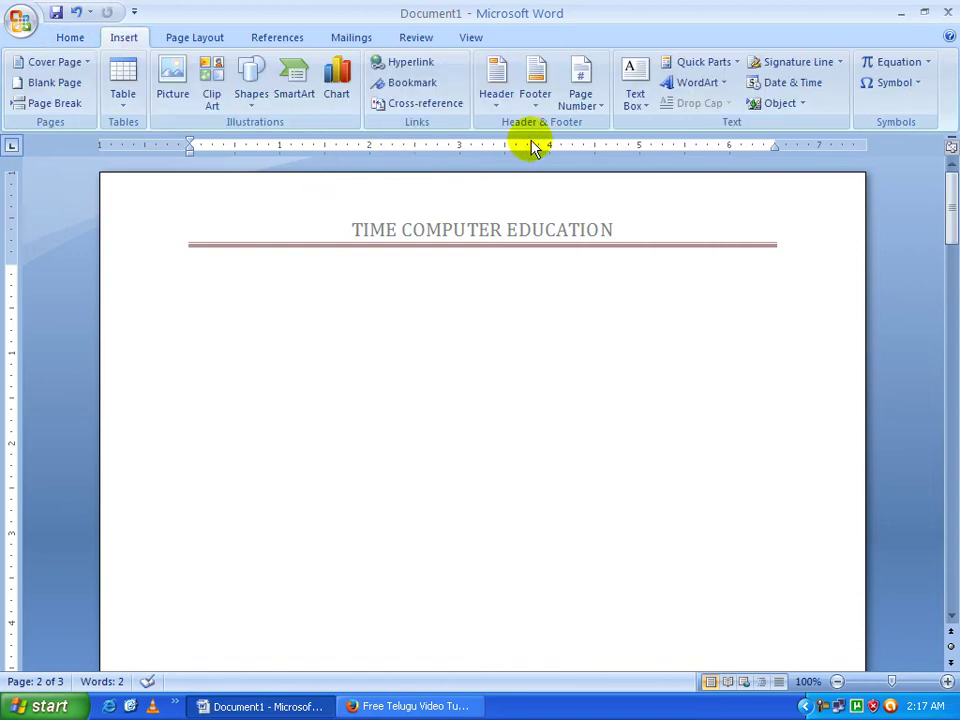
left_click(580, 100)
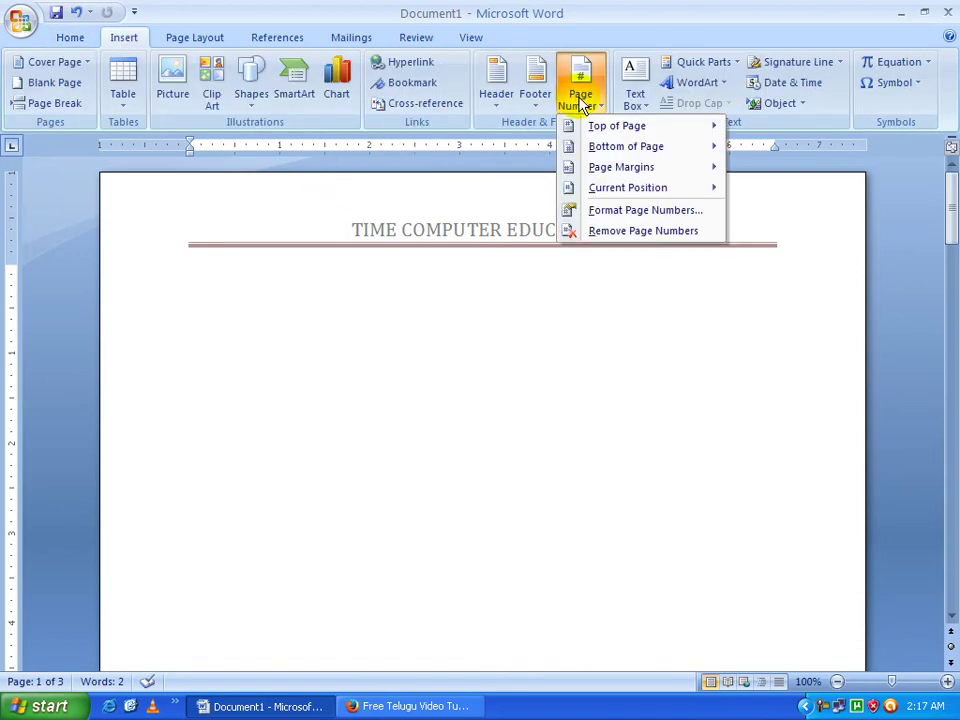
mouse_move(602, 133)
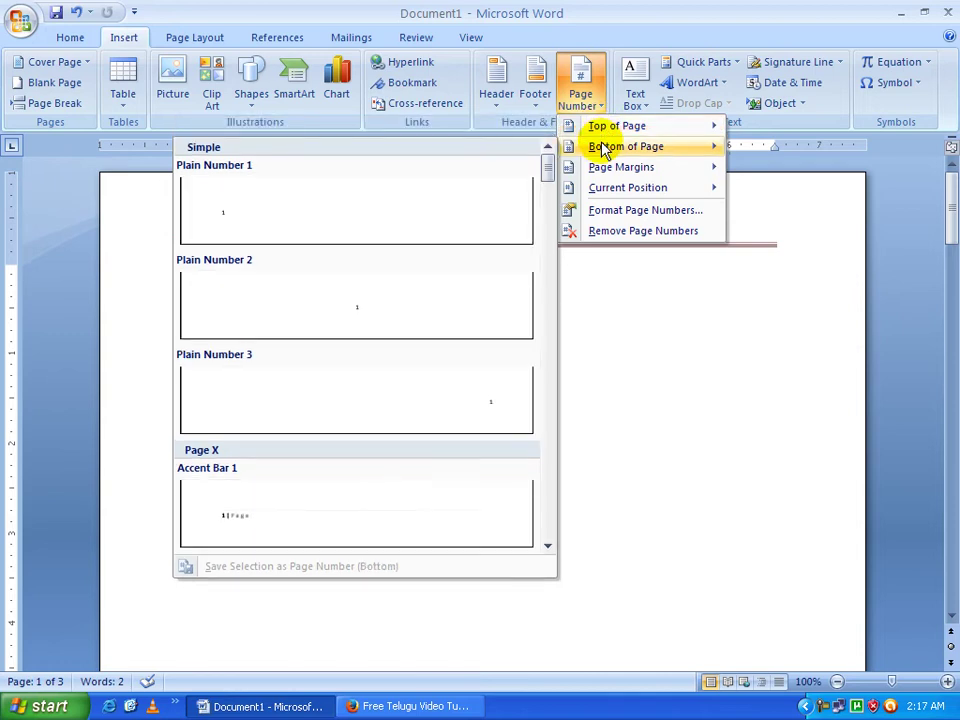
mouse_move(617, 172)
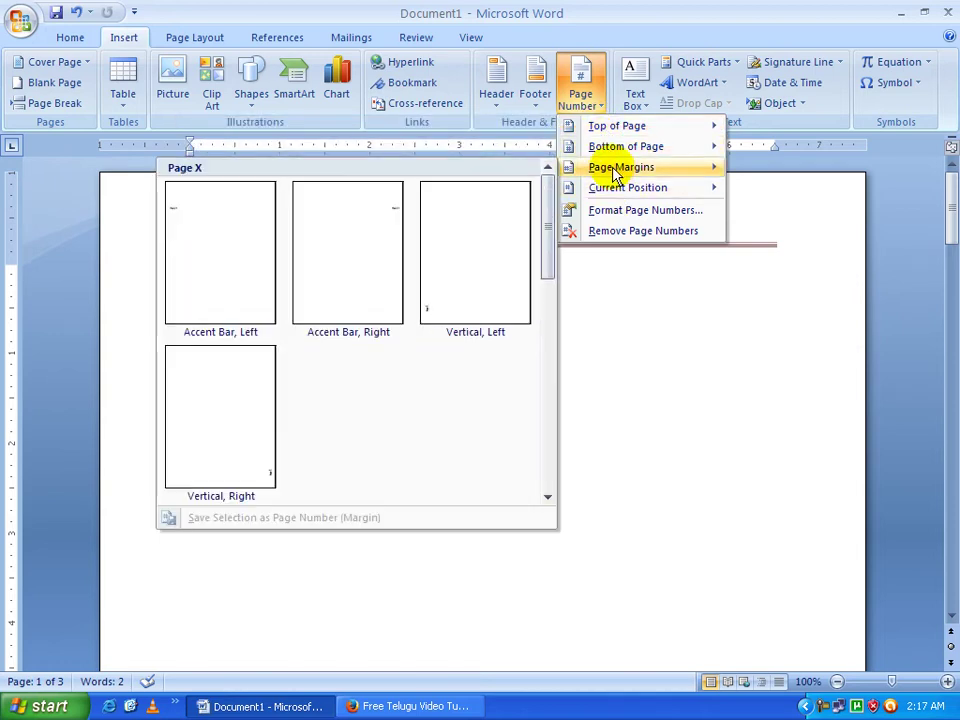
left_click(236, 230)
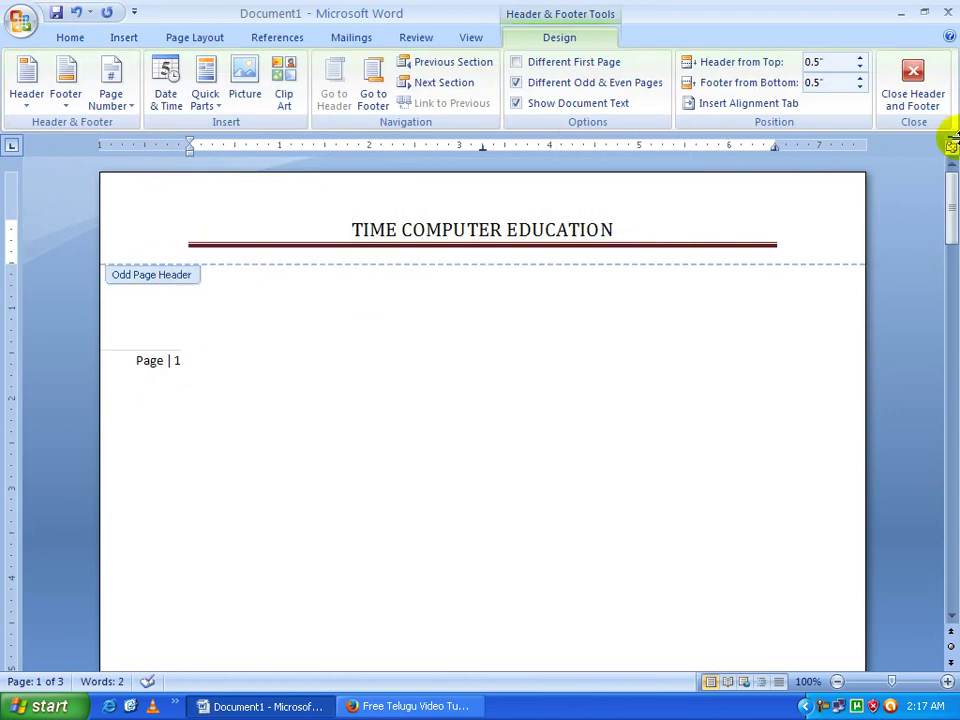
left_click(913, 80)
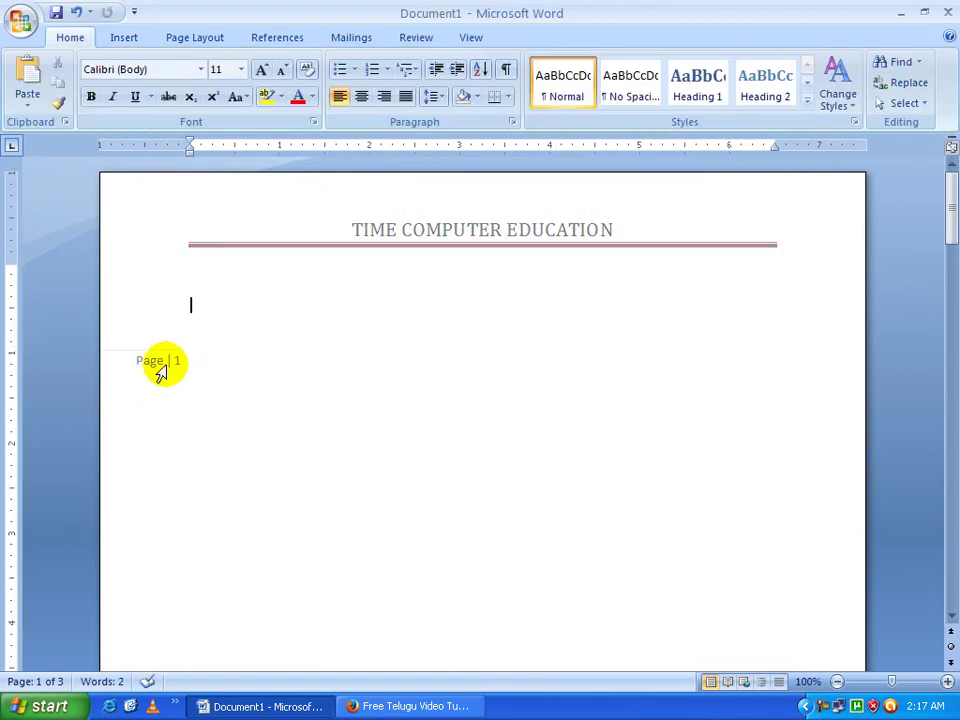
- Scroll through the pages to check the Page | 1 and Page | 3 margin numbers
scroll(161, 375, "down", 3)
scroll(266, 422, "down", 10)
scroll(214, 420, "down", 5)
scroll(197, 401, "down", 5)
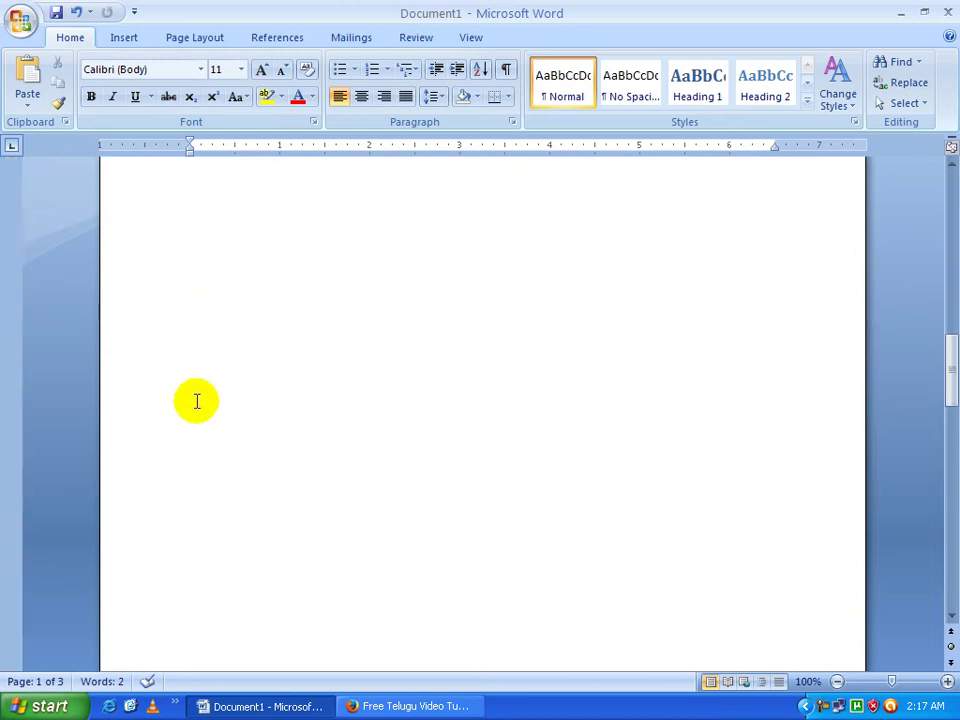
scroll(608, 394, "down", 5)
scroll(608, 400, "down", 5)
scroll(593, 435, "down", 5)
scroll(364, 379, "down", 4)
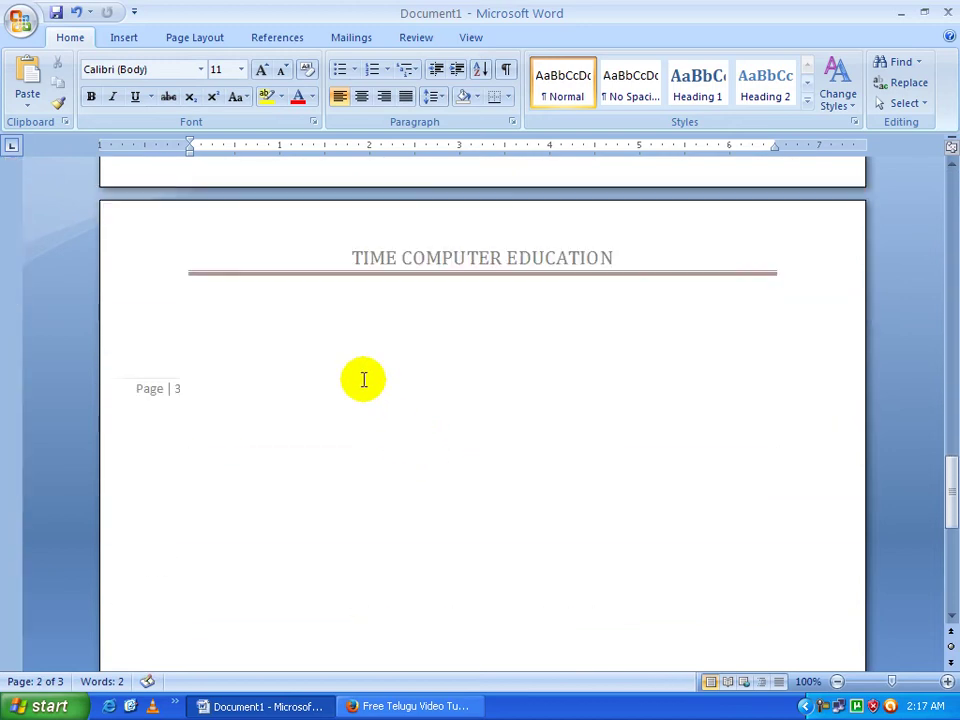
scroll(253, 375, "up", 3)
scroll(336, 375, "up", 8)
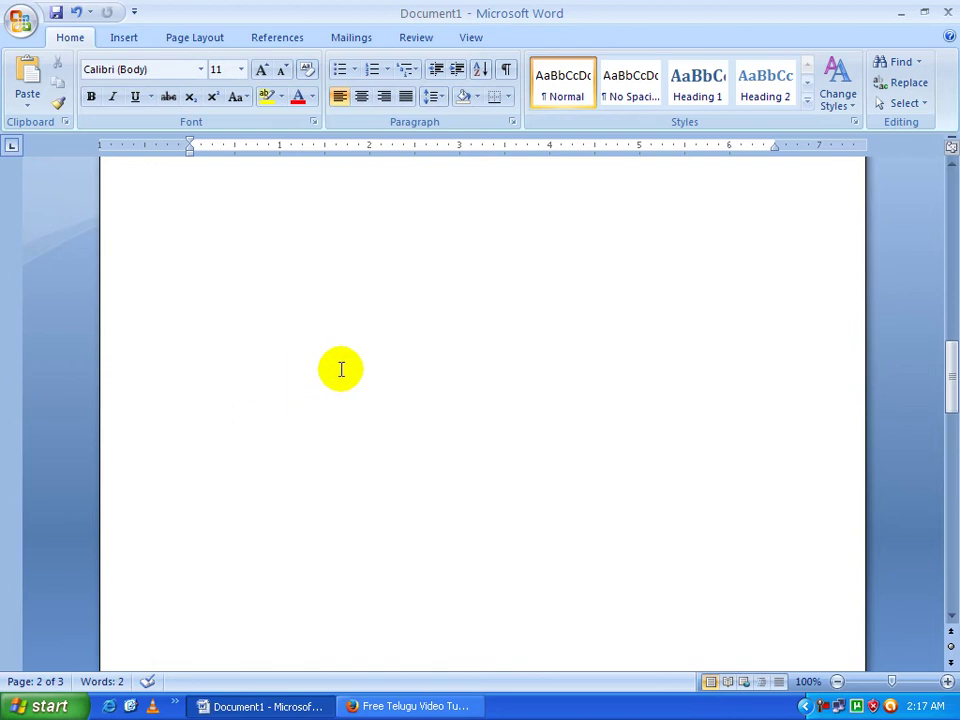
scroll(354, 371, "up", 8)
scroll(150, 476, "down", 8)
scroll(170, 510, "down", 7)
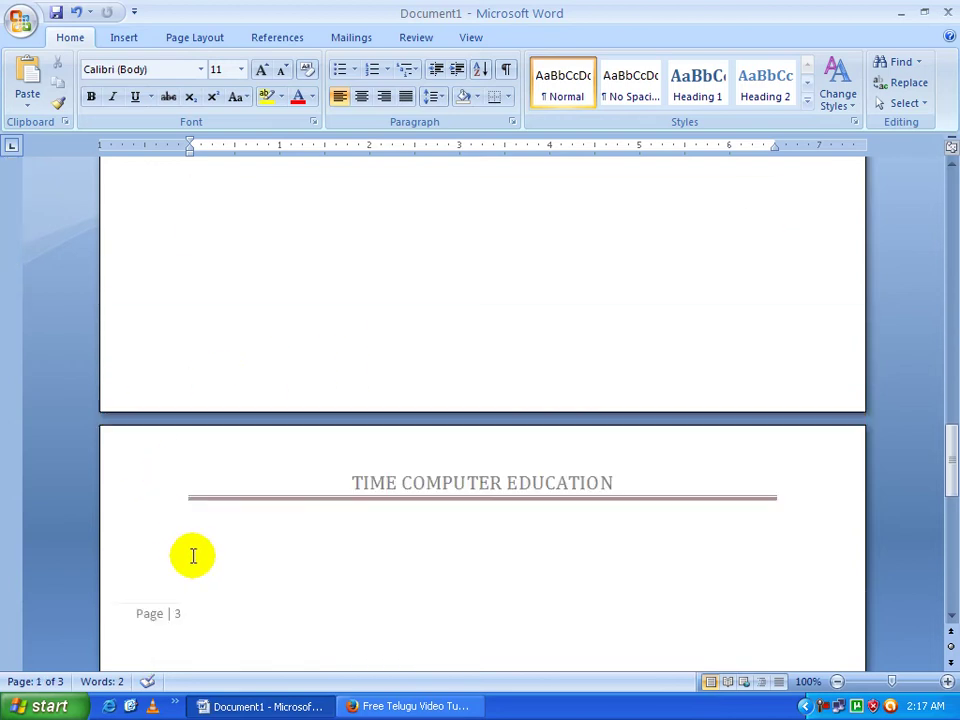
scroll(497, 385, "up", 4)
scroll(497, 385, "up", 10)
scroll(544, 353, "up", 5)
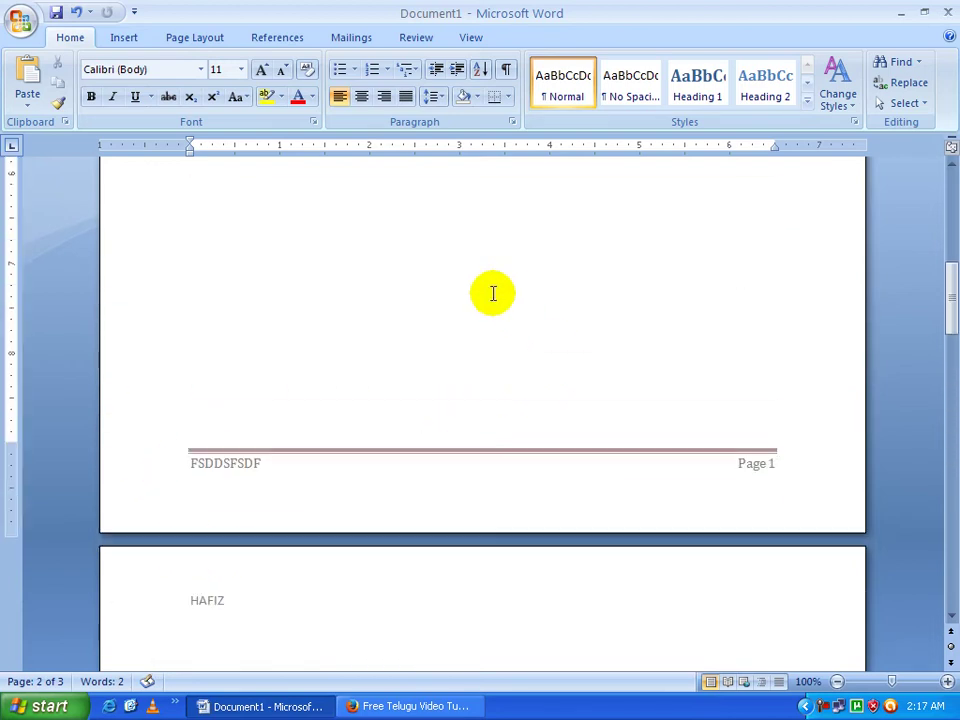
scroll(507, 300, "up", 5)
scroll(501, 285, "up", 5)
- Uncheck Different Odd & Even Pages in page 1's header, close editing and scroll down
double_click(493, 246)
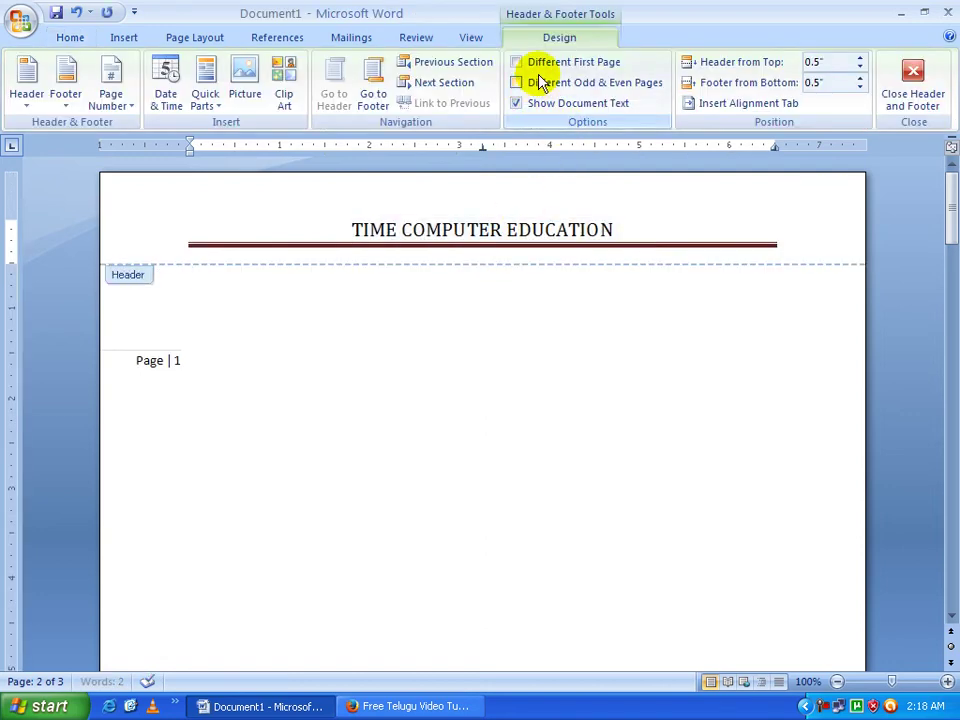
left_click(915, 81)
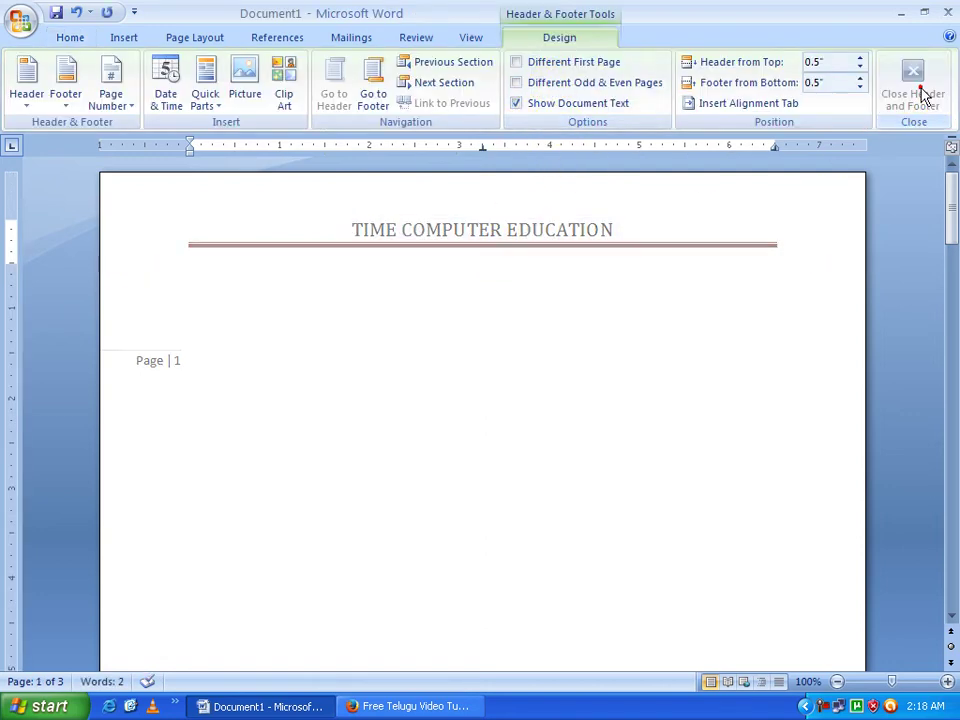
scroll(330, 520, "down", 5)
scroll(948, 447, "down", 3)
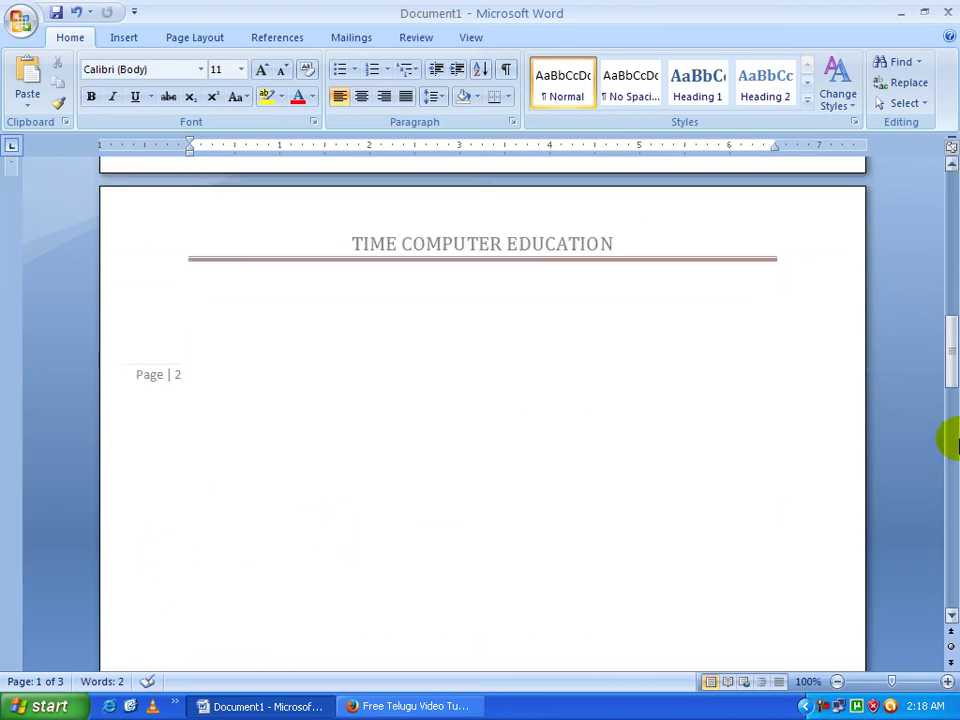
left_click_drag(952, 398, 949, 150)
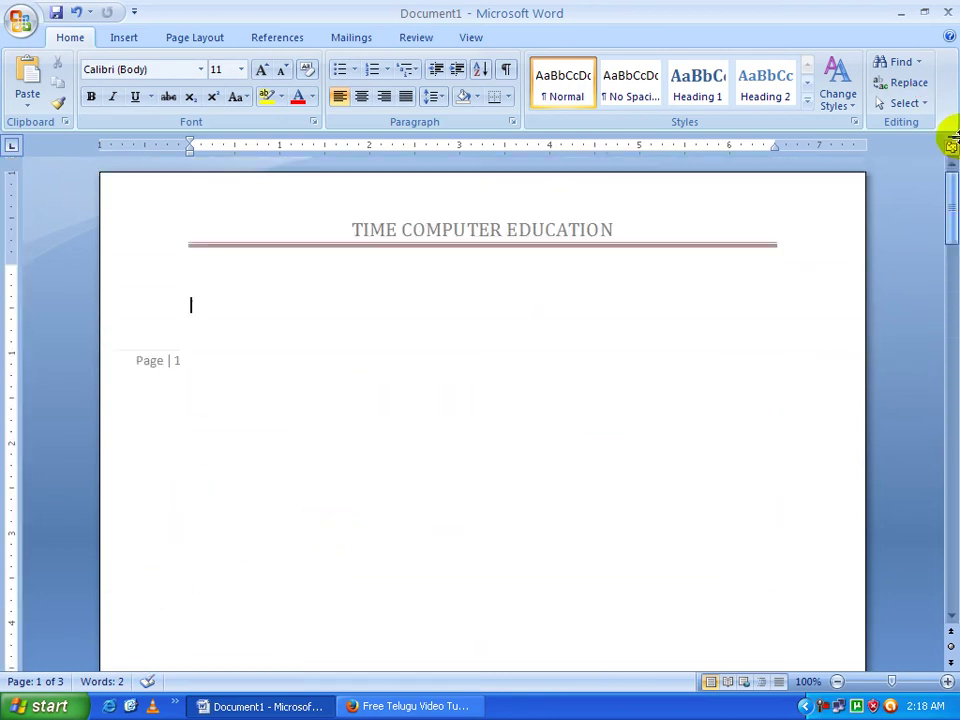
- Add a plain centered page number at the top of each page
left_click(170, 40)
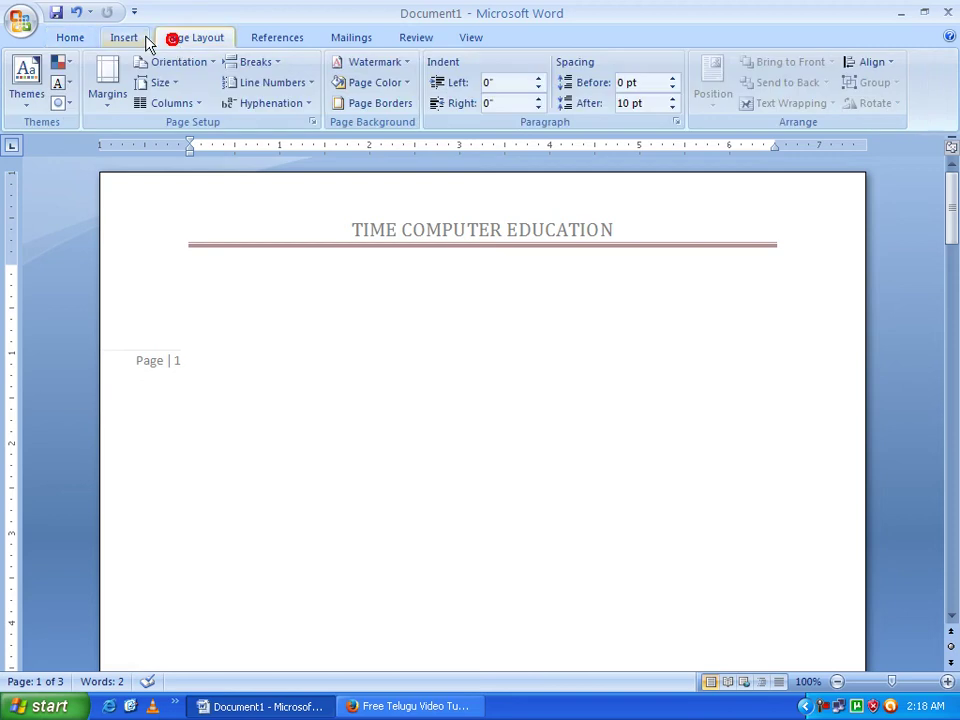
left_click(124, 37)
left_click(592, 99)
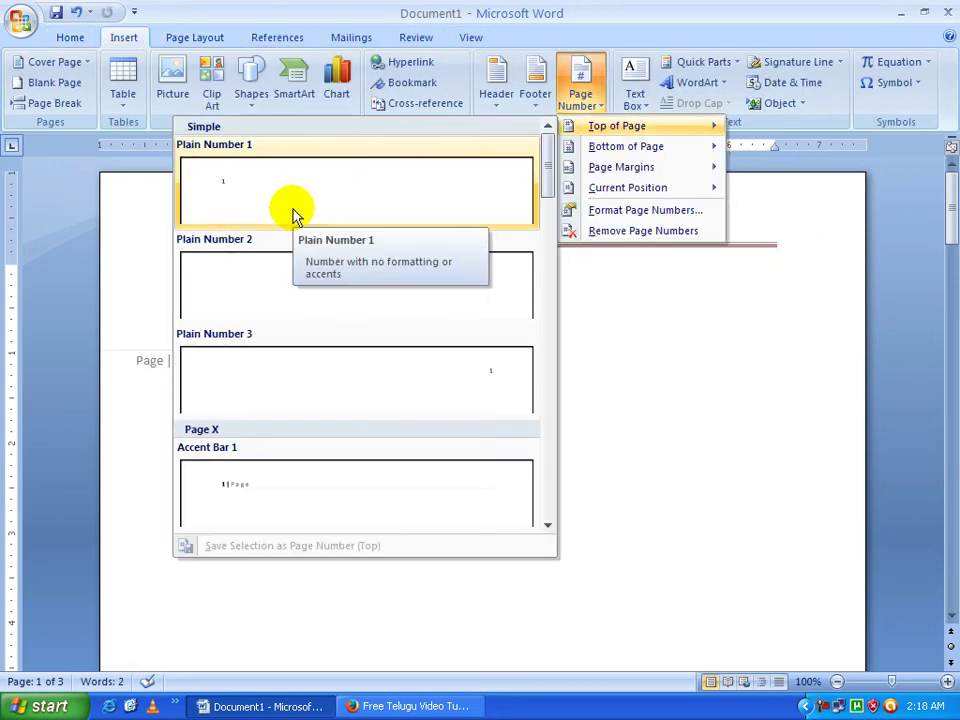
left_click(341, 289)
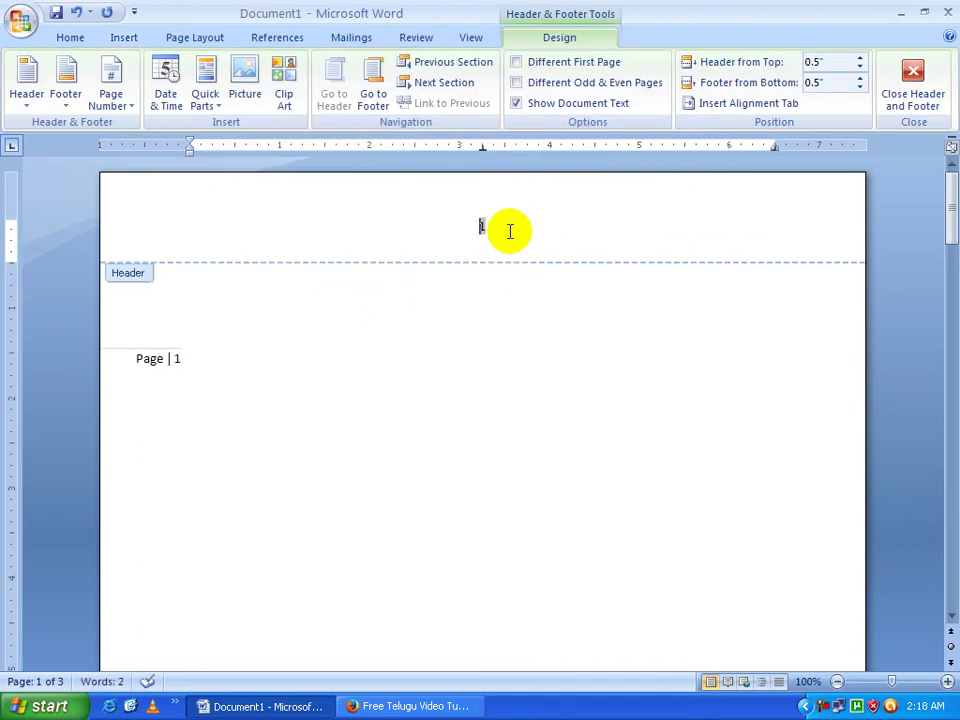
- Close header and footer editing and return to the top of page 1
left_click(932, 92)
scroll(534, 231, "down", 5)
scroll(544, 278, "down", 5)
scroll(474, 542, "down", 3)
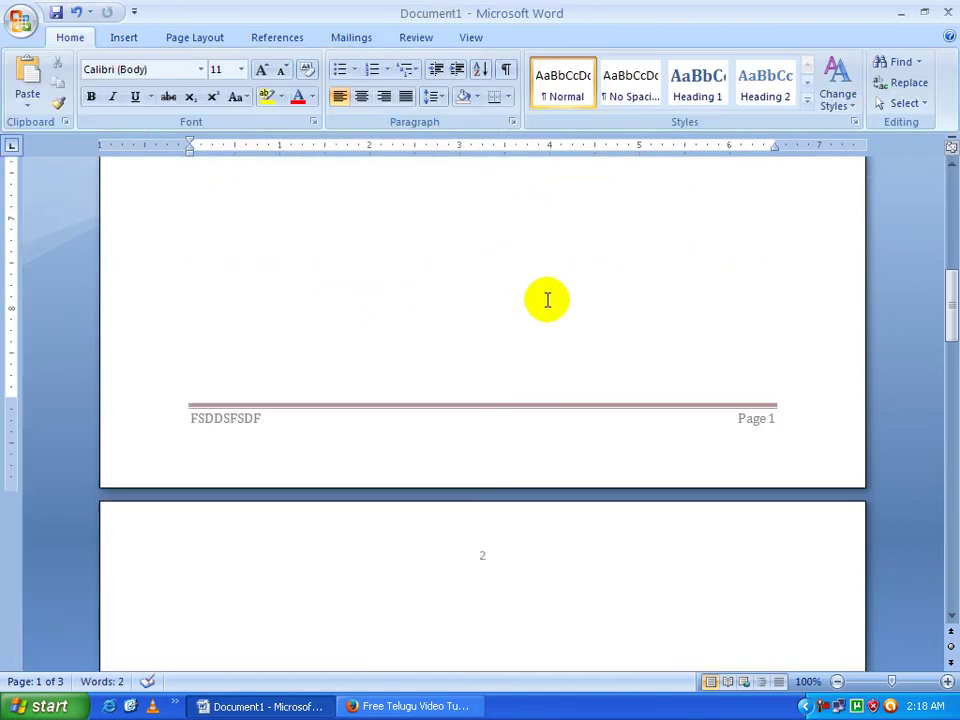
scroll(491, 557, "down", 3)
scroll(495, 433, "down", 1)
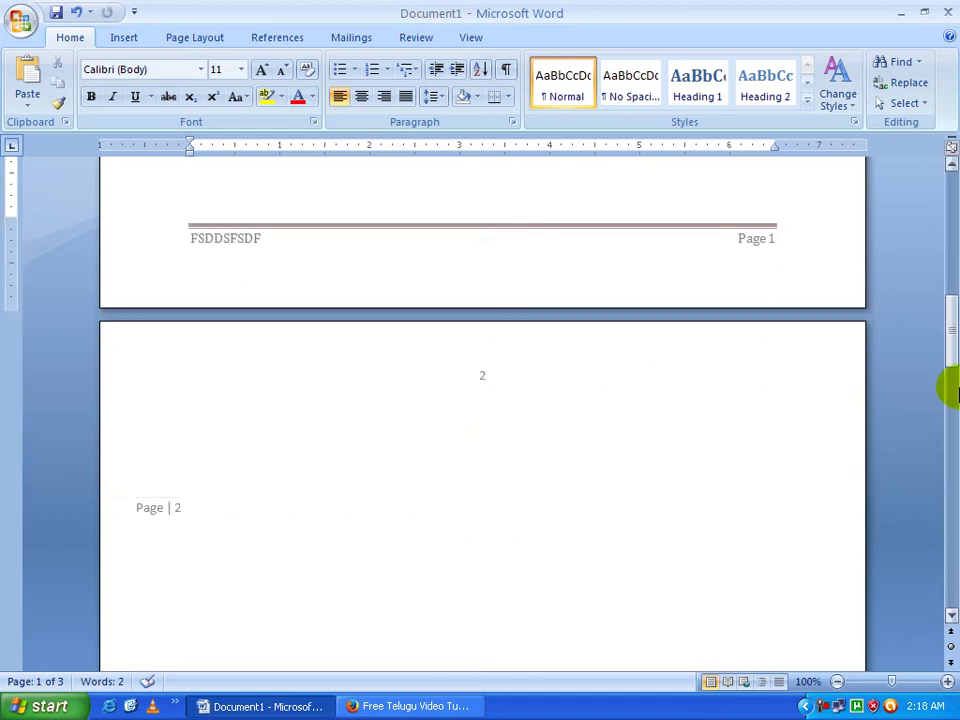
left_click_drag(948, 340, 950, 210)
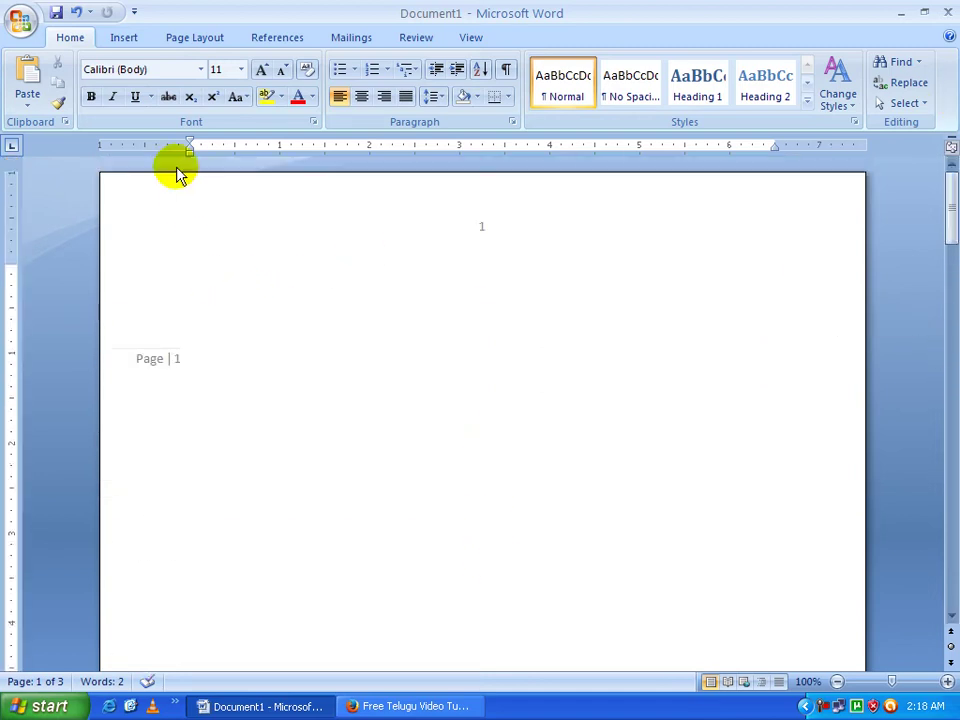
left_click(115, 38)
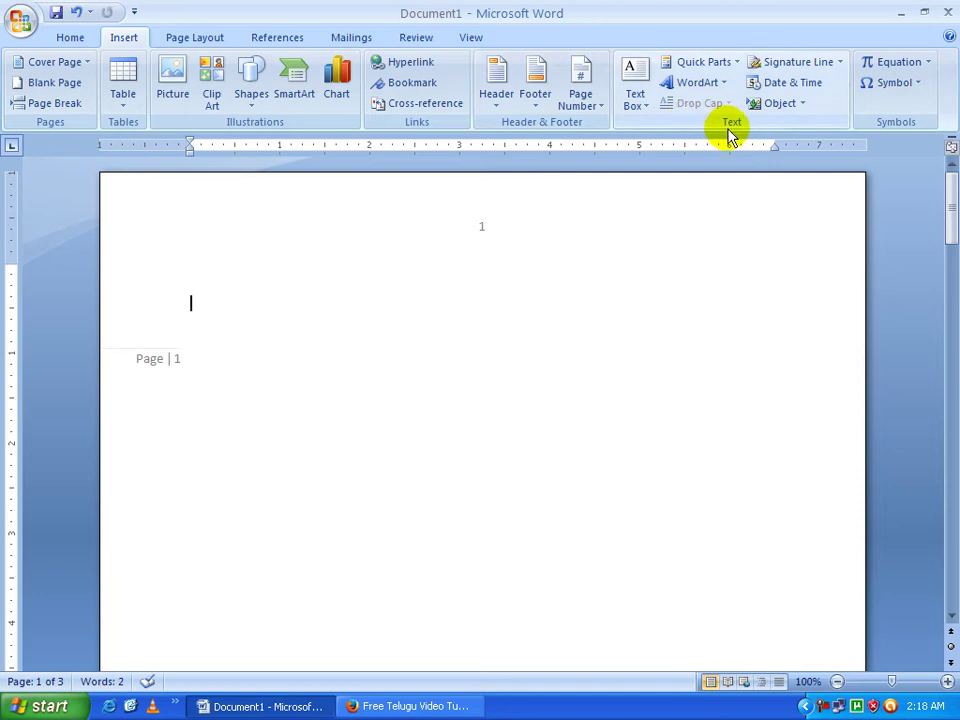
left_click(634, 94)
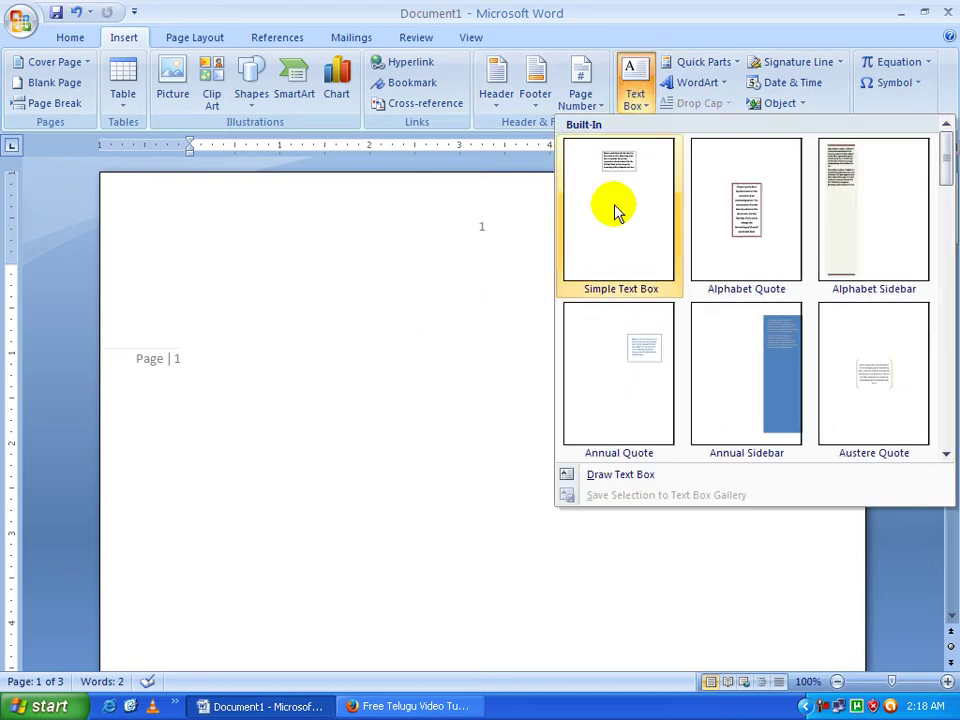
left_click(619, 207)
mouse_move(491, 291)
left_mouse_down()
mouse_move(698, 316)
mouse_move(707, 298)
left_mouse_up()
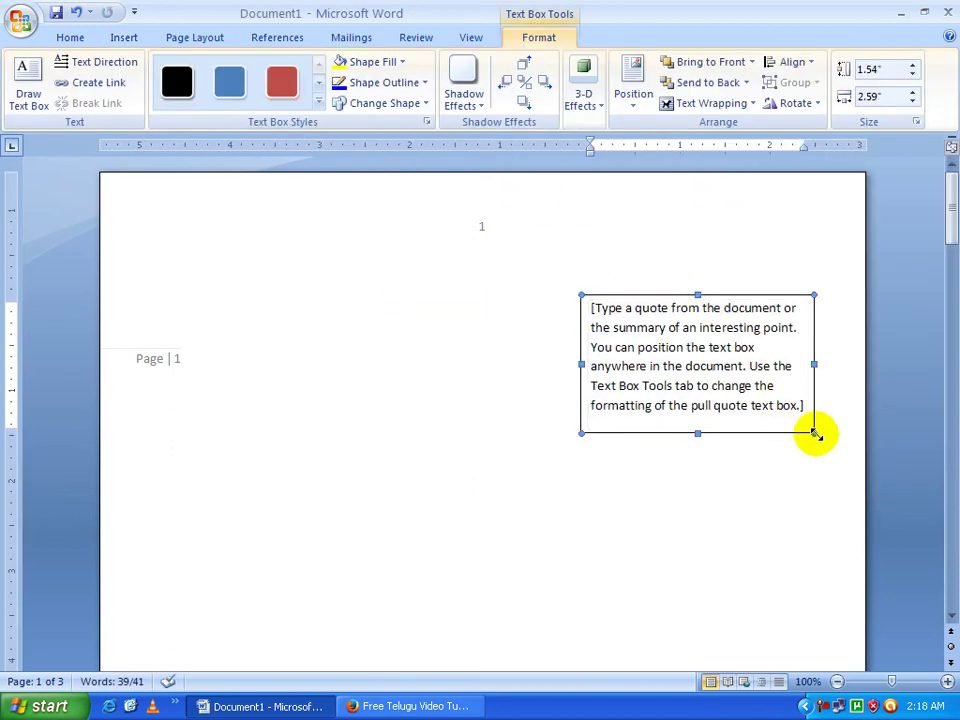
left_click_drag(757, 429, 752, 423)
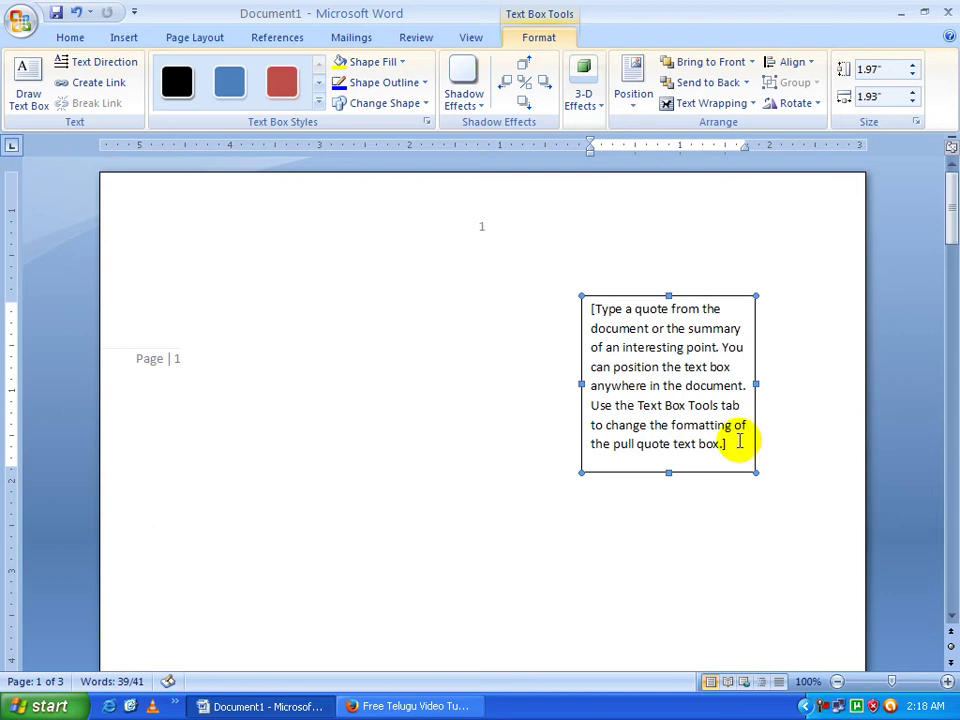
triple_click(742, 436)
type("PASTE YOUR")
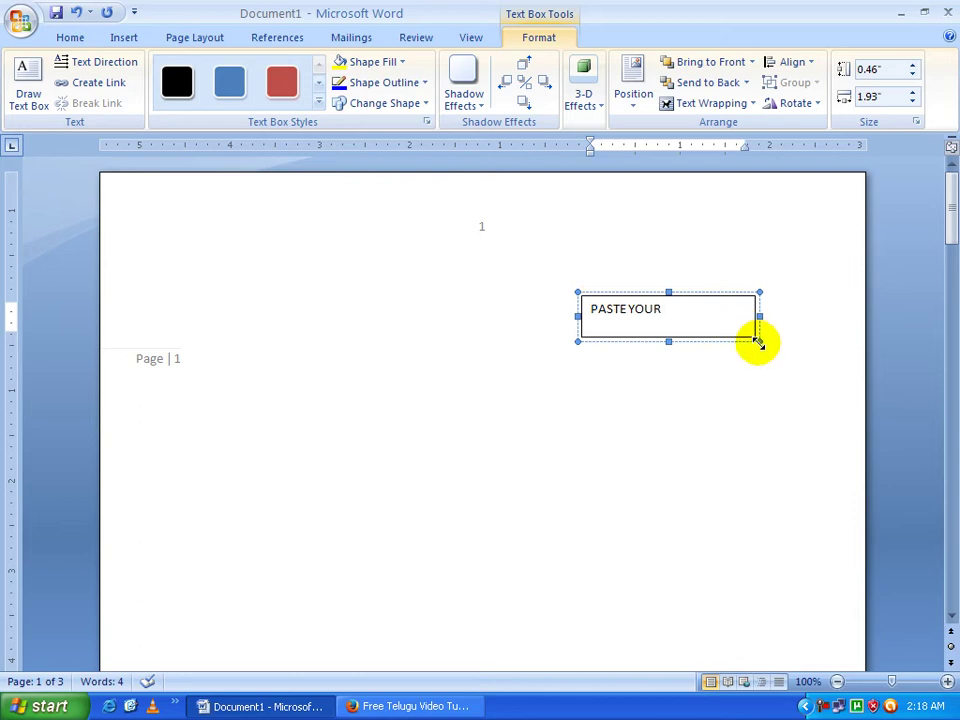
left_click_drag(758, 343, 724, 409)
left_click_drag(696, 455, 698, 447)
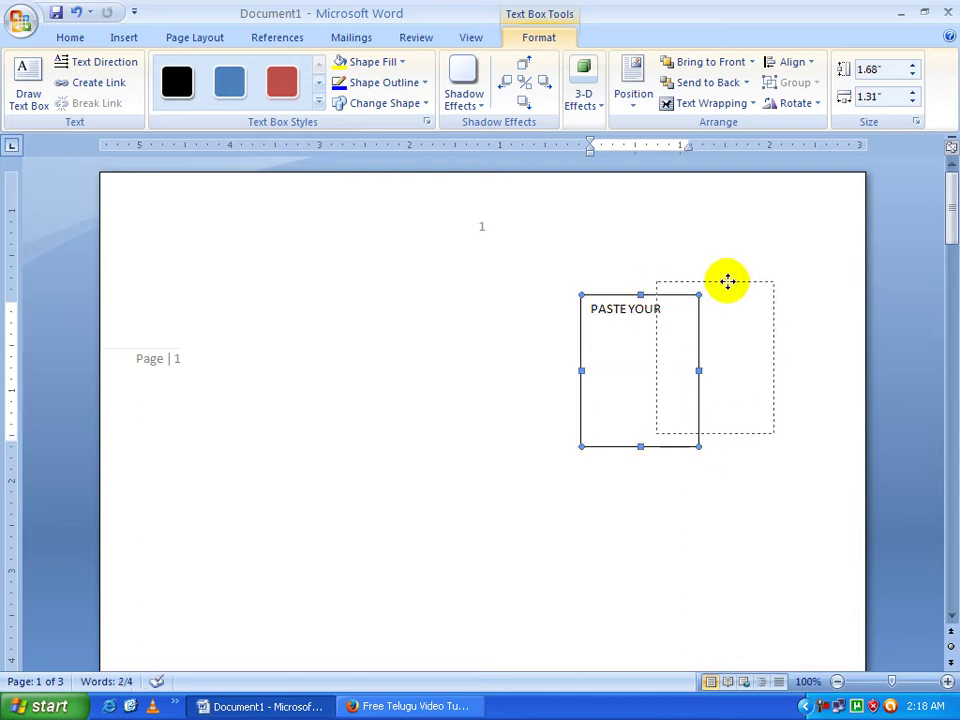
left_click_drag(687, 297, 727, 282)
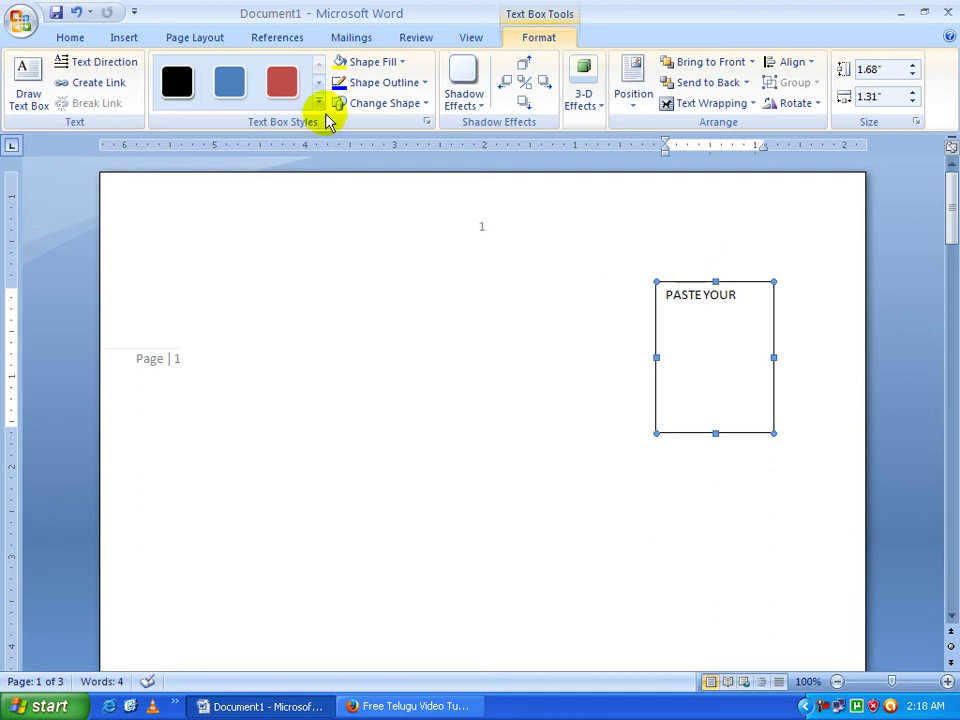
left_click(212, 88)
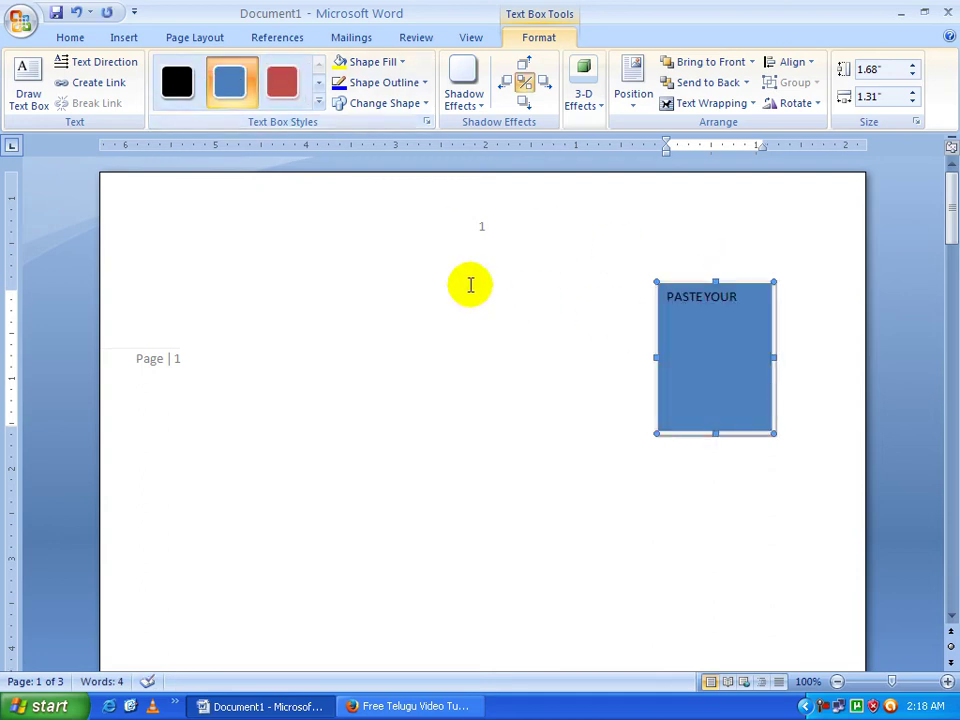
left_click(469, 285)
left_click(683, 280)
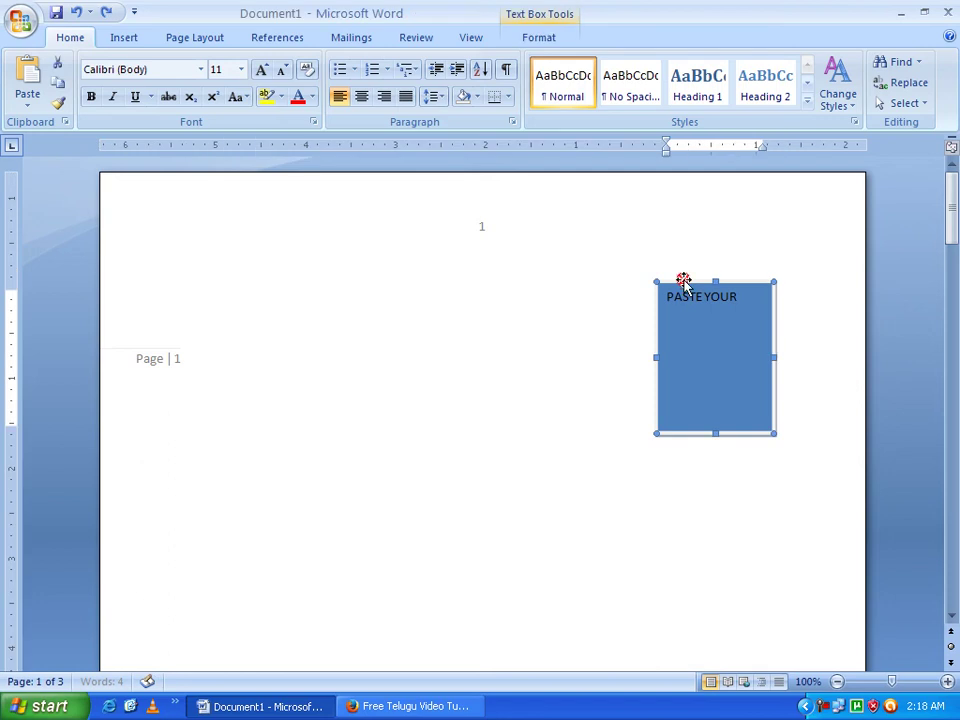
key("Delete")
left_click(122, 38)
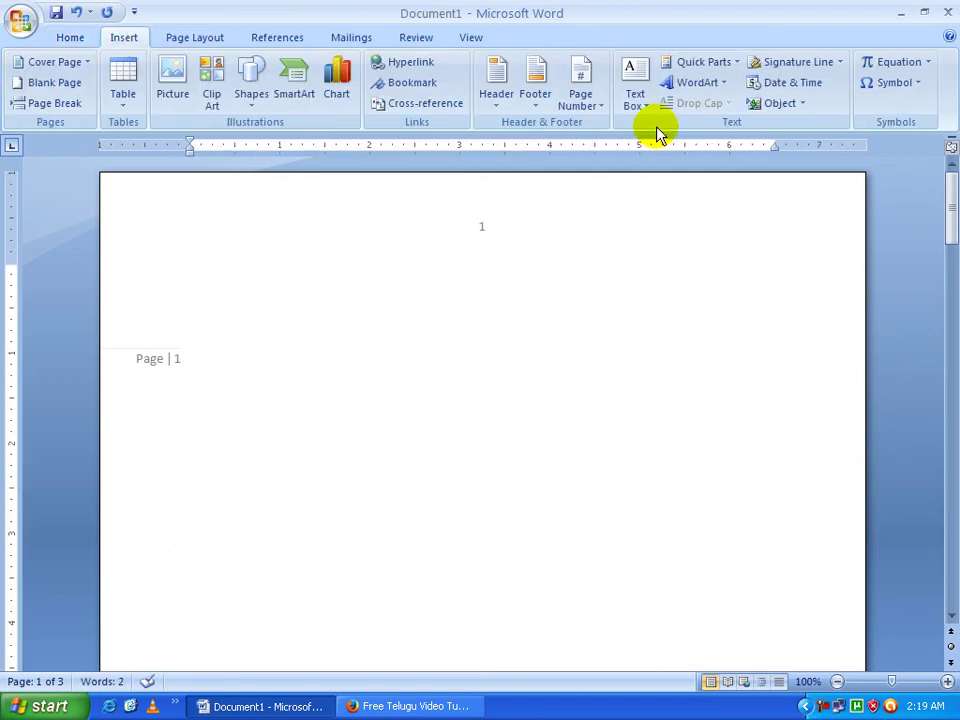
- Insert a purple-style WordArt and type the person's name as its text
left_click(690, 84)
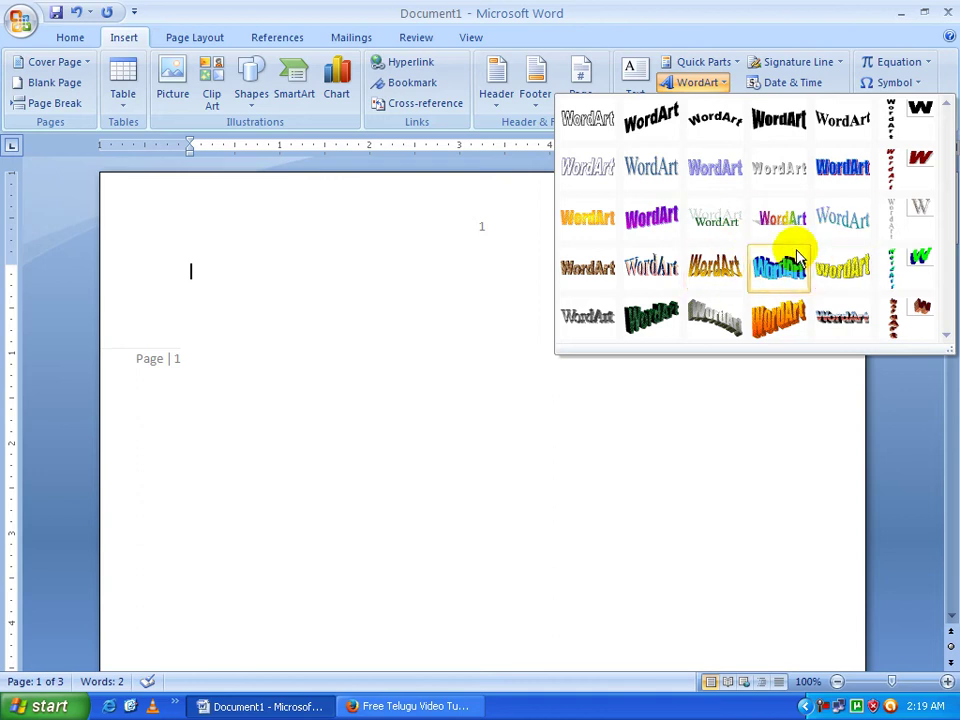
left_click(660, 228)
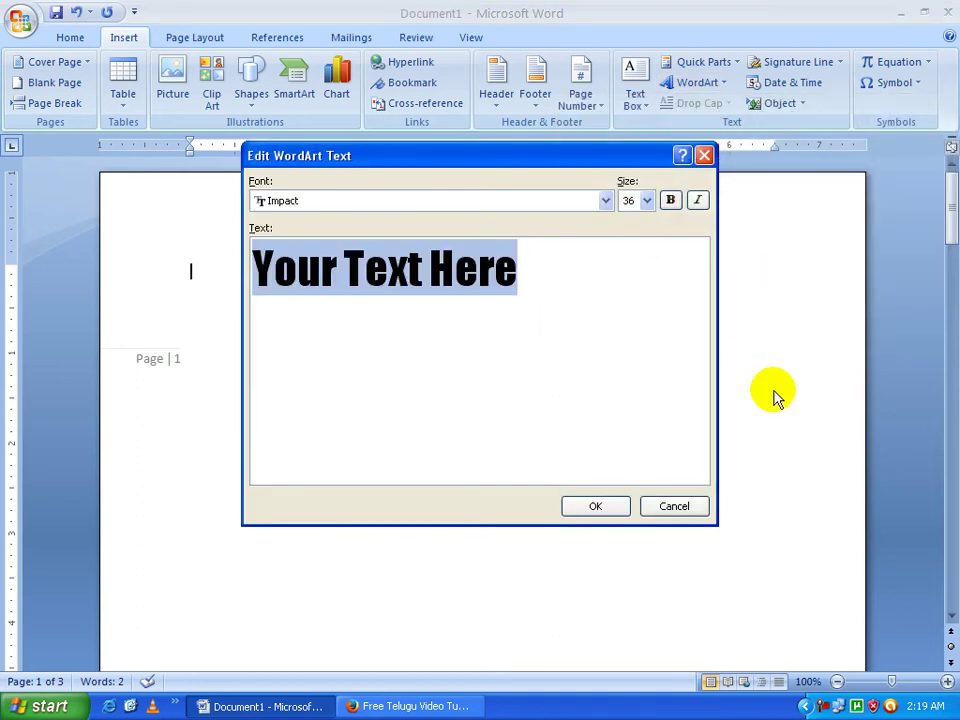
type("SYED HAF")
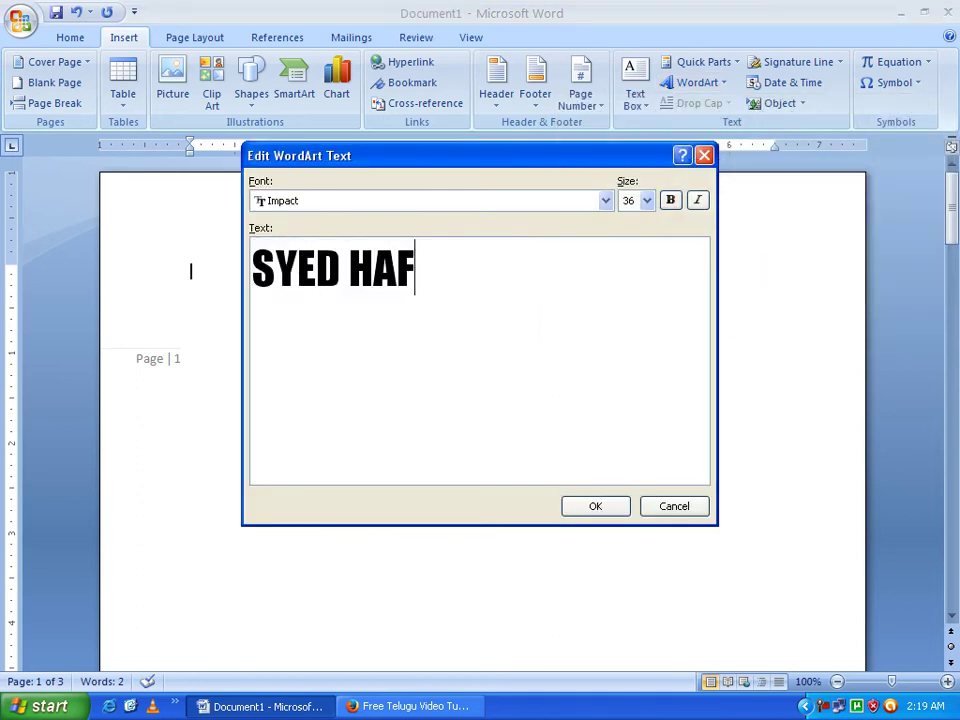
left_click(609, 506)
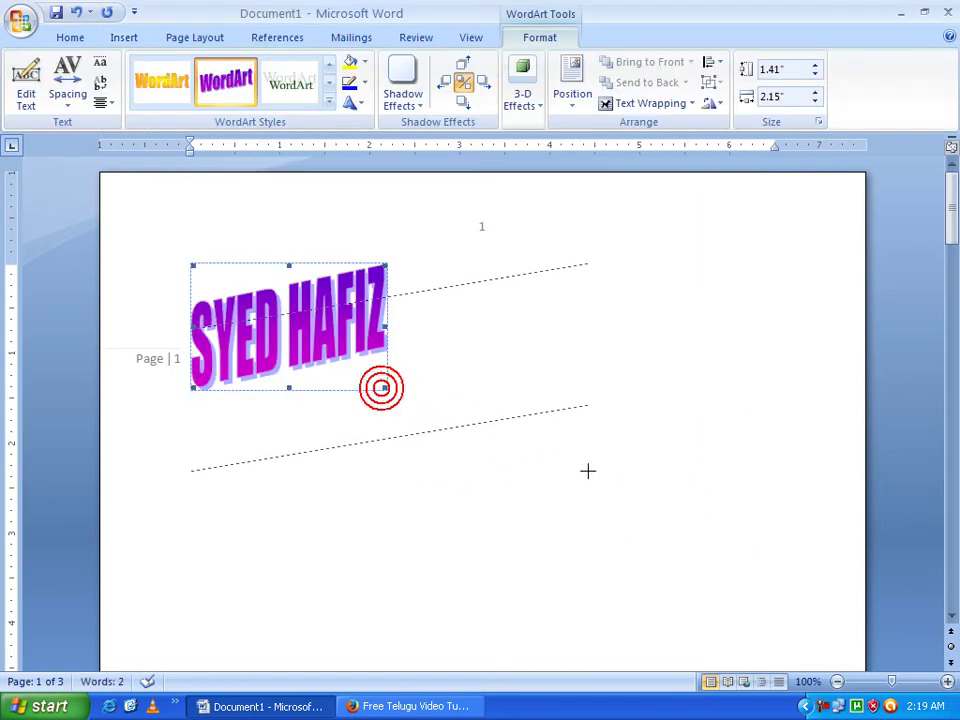
- Enlarge the WordArt to about 2.31 by 4.43 inches and give it a water-lily picture fill
left_click_drag(381, 388, 590, 468)
left_click(367, 64)
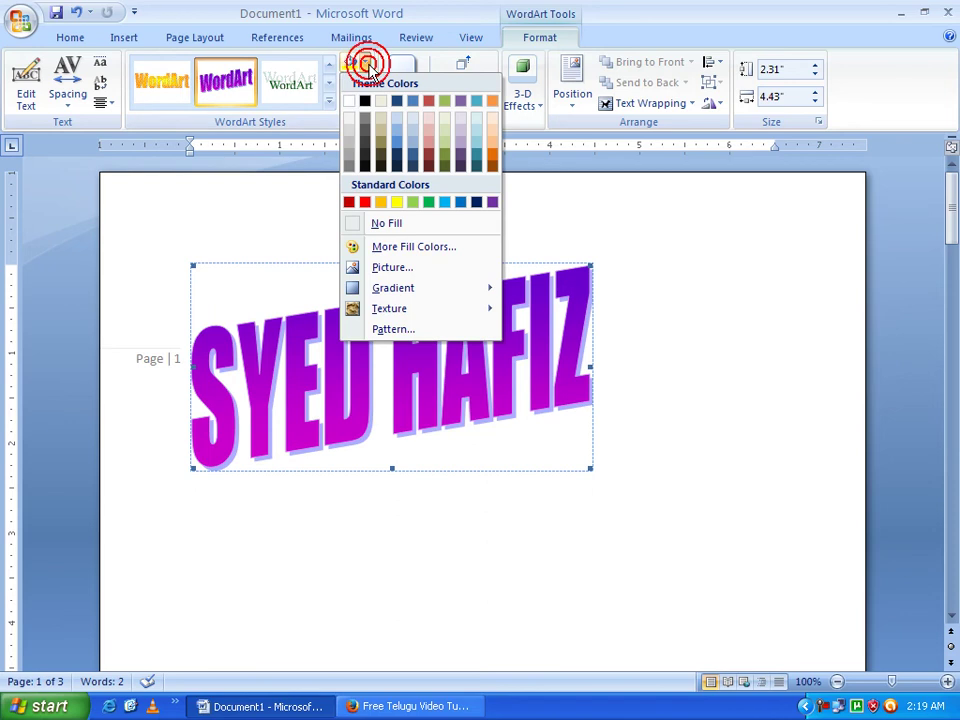
left_click(399, 270)
key("Escape")
left_click(420, 428)
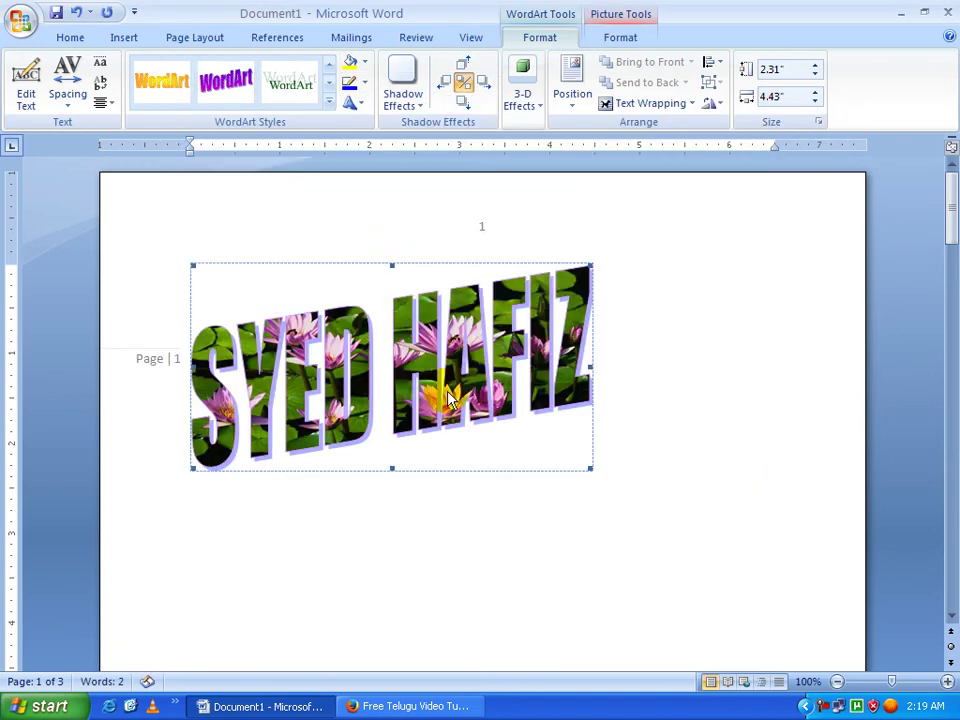
- Apply a perspective 3-D effect with a Wire Frame surface, then delete the WordArt
left_click(522, 95)
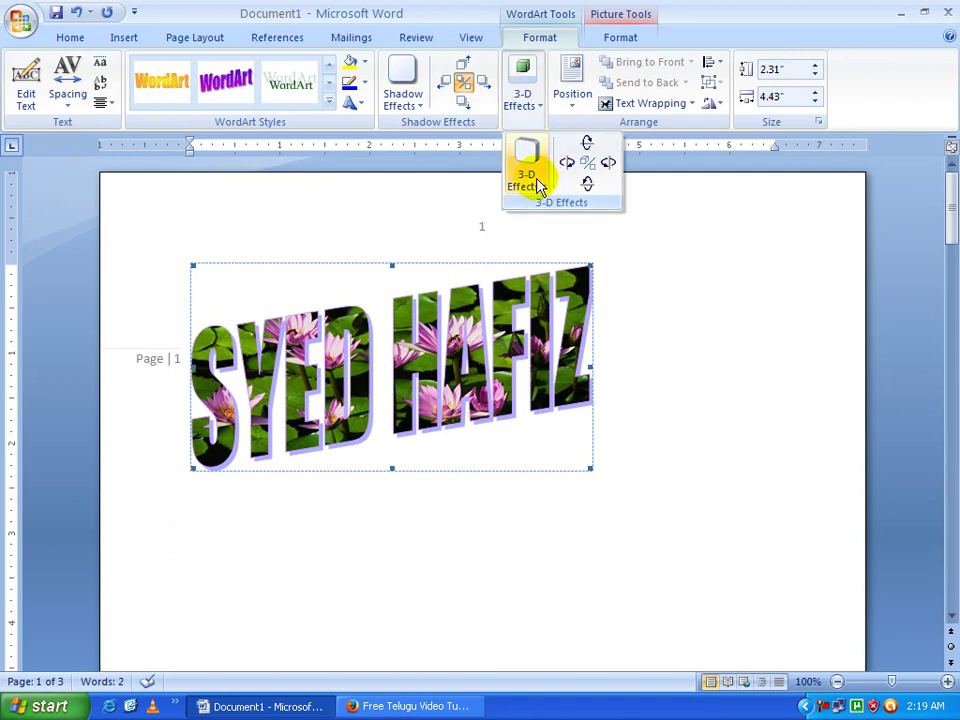
left_click(540, 178)
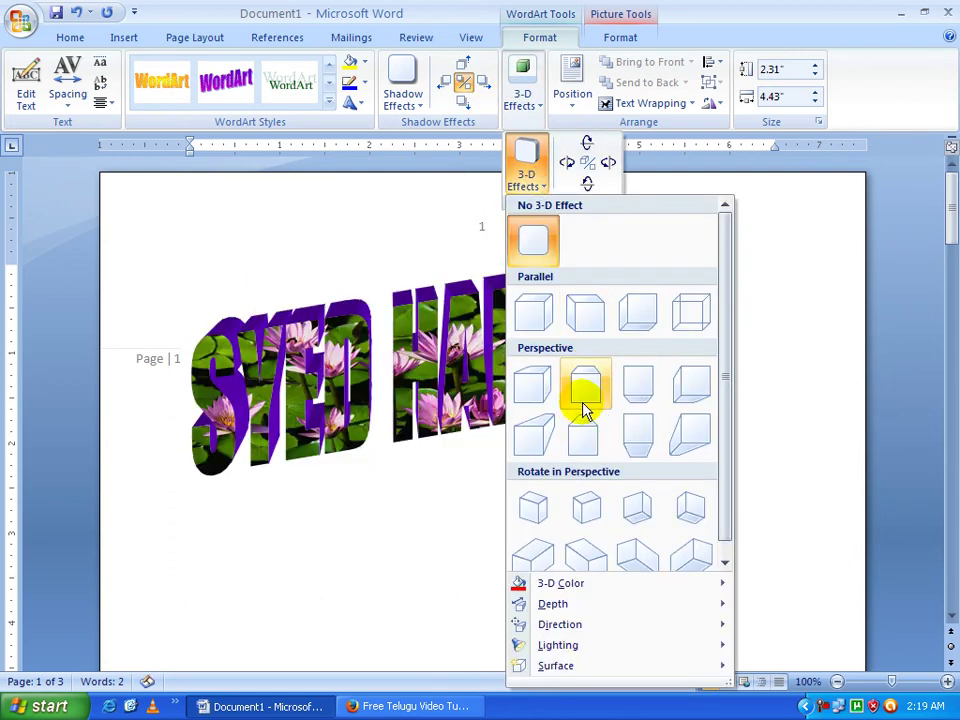
left_click(585, 395)
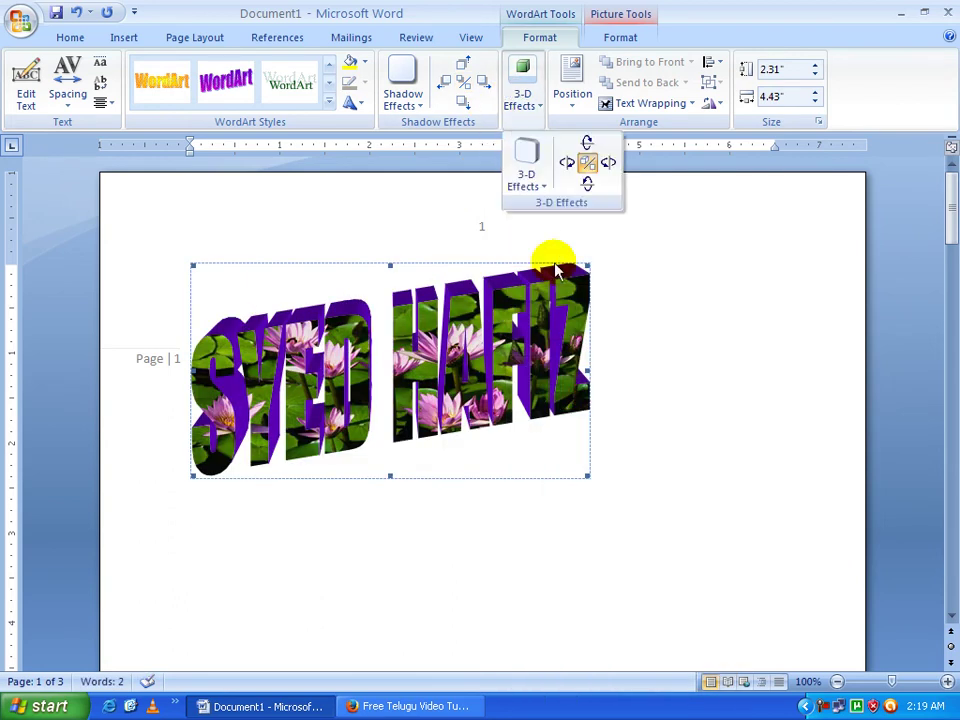
left_click(538, 178)
mouse_move(588, 588)
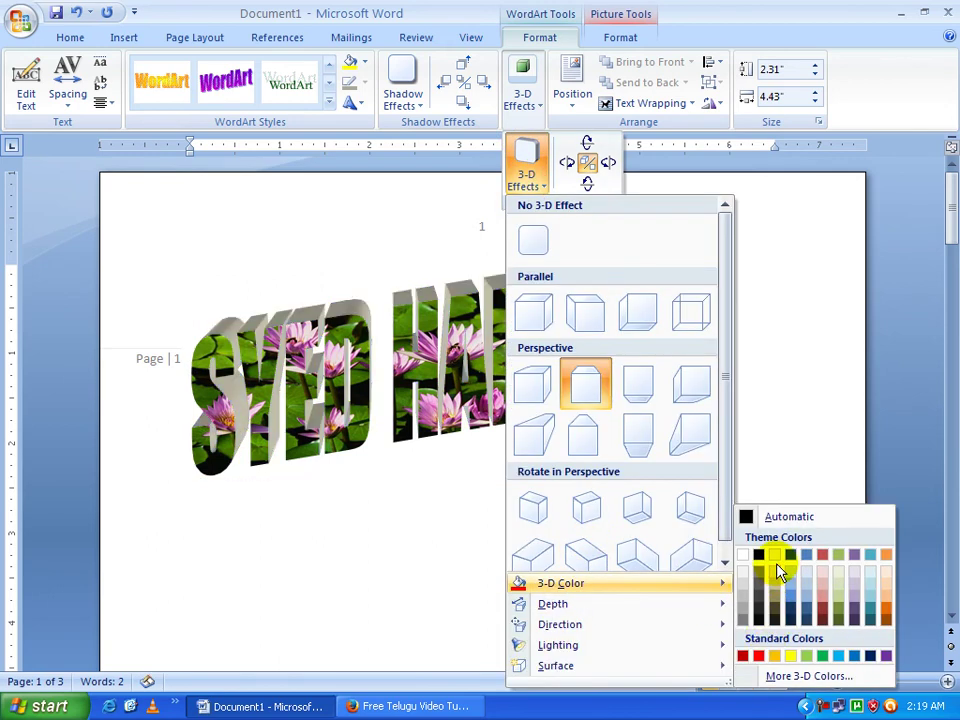
mouse_move(669, 606)
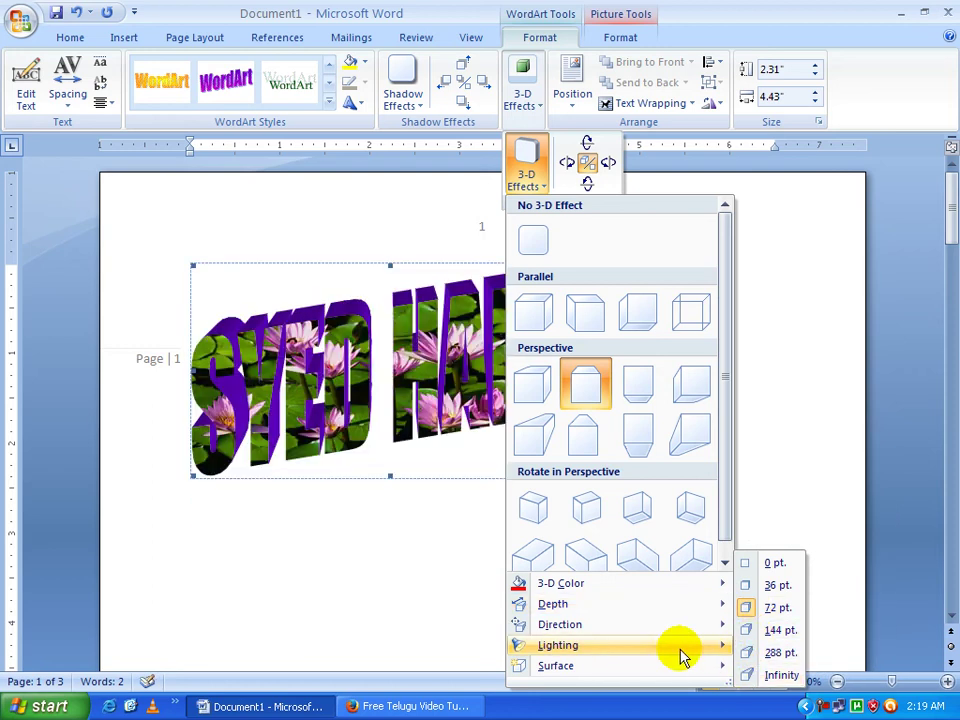
mouse_move(724, 652)
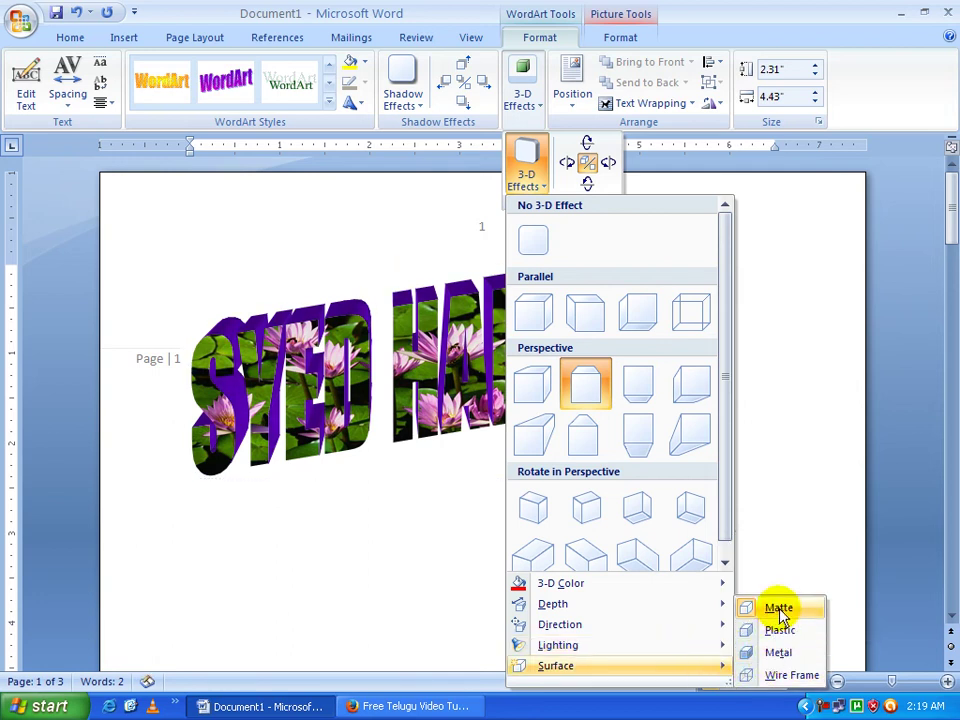
left_click(789, 677)
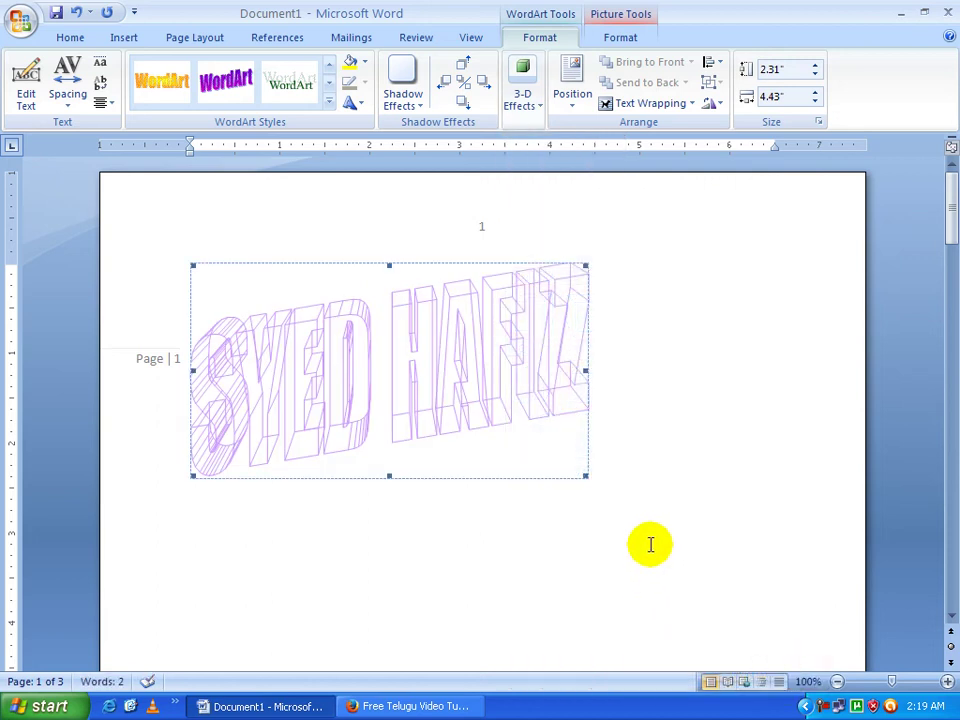
key("Delete")
- Expand the RAND formula into three sample paragraphs and try a dropped capital
left_click(120, 38)
type("=RAND()")
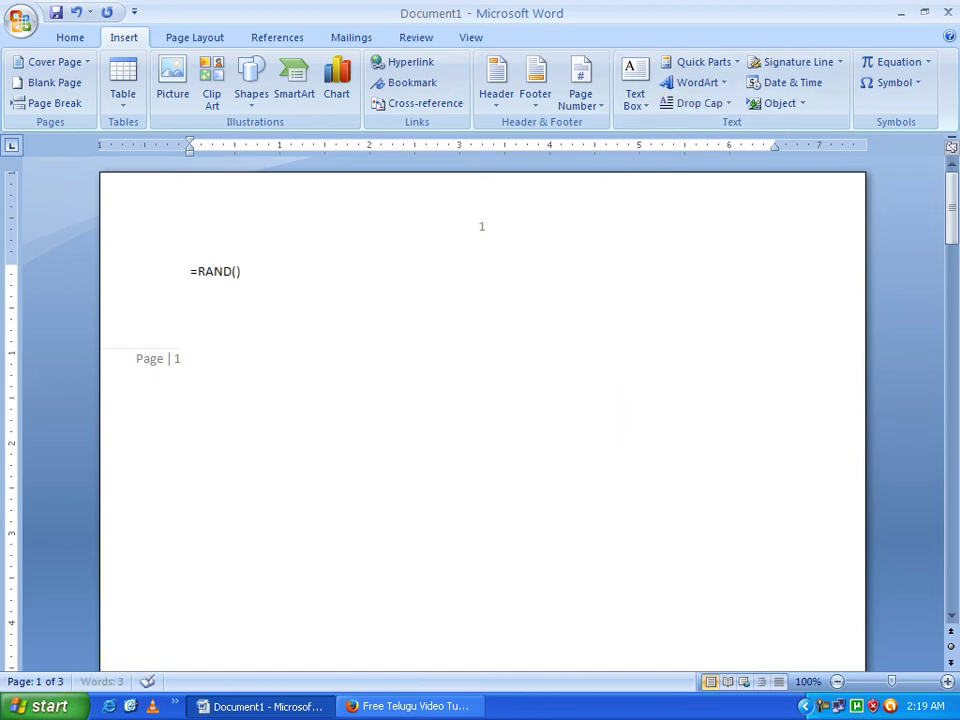
key("Return")
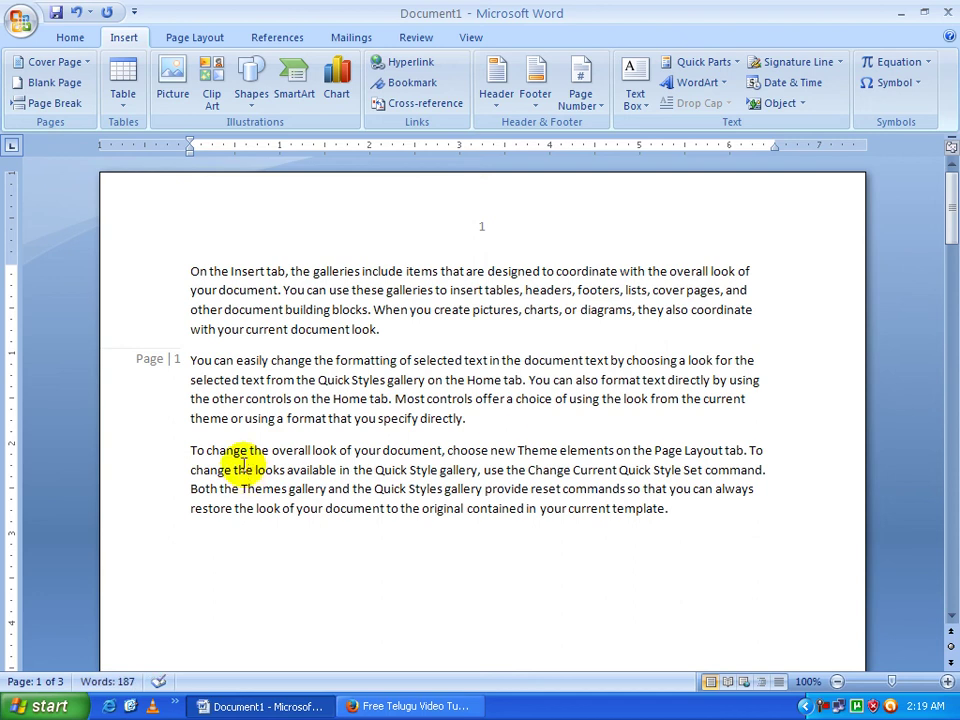
left_click_drag(190, 272, 834, 529)
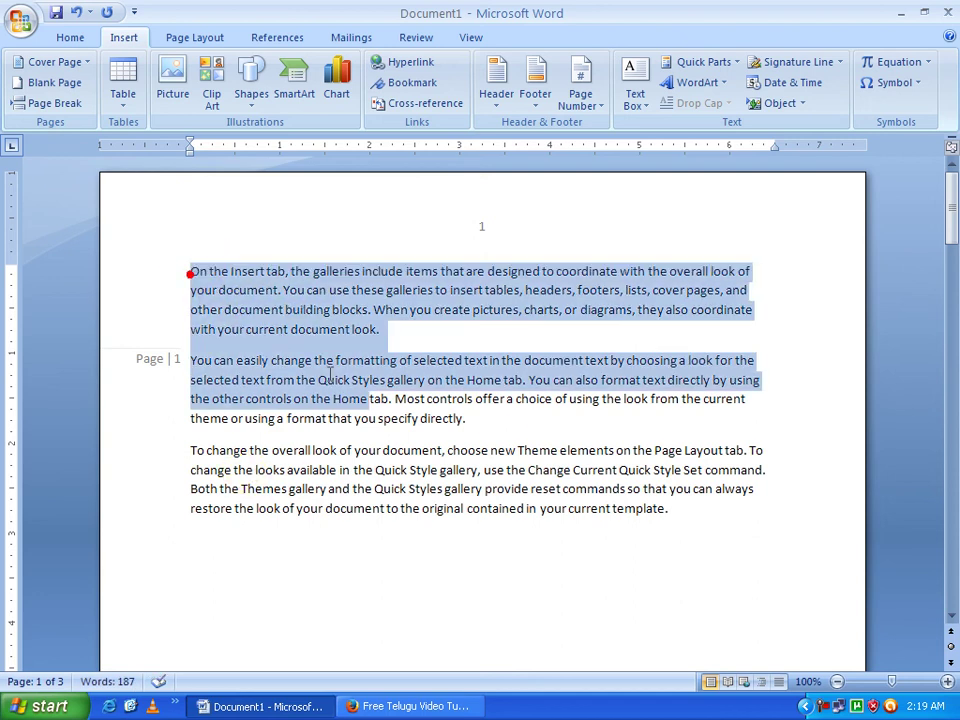
left_click(708, 106)
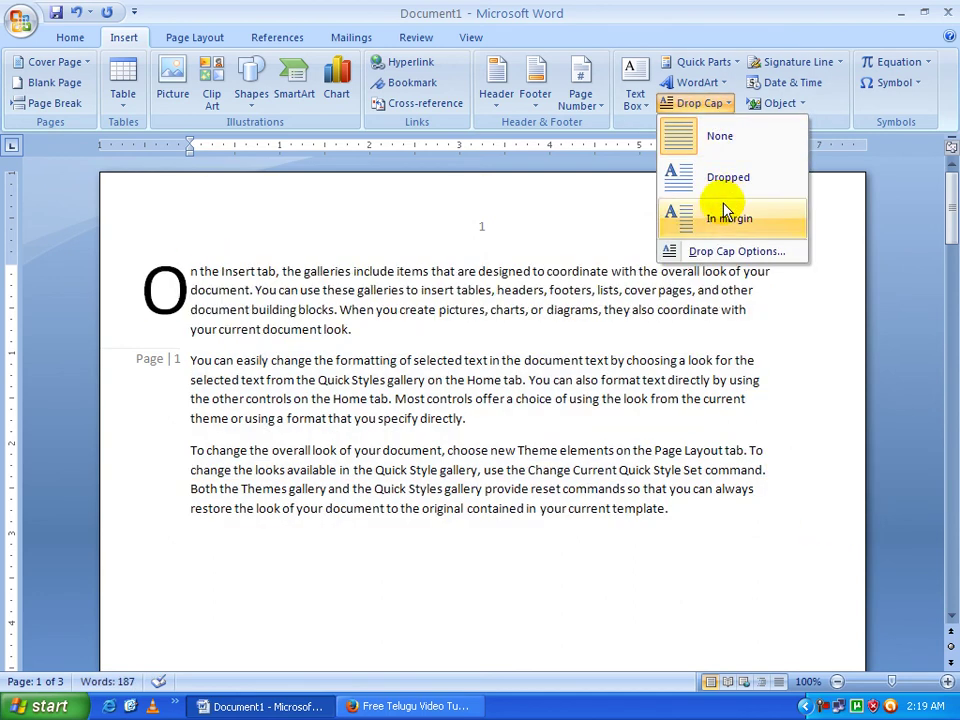
left_click(717, 182)
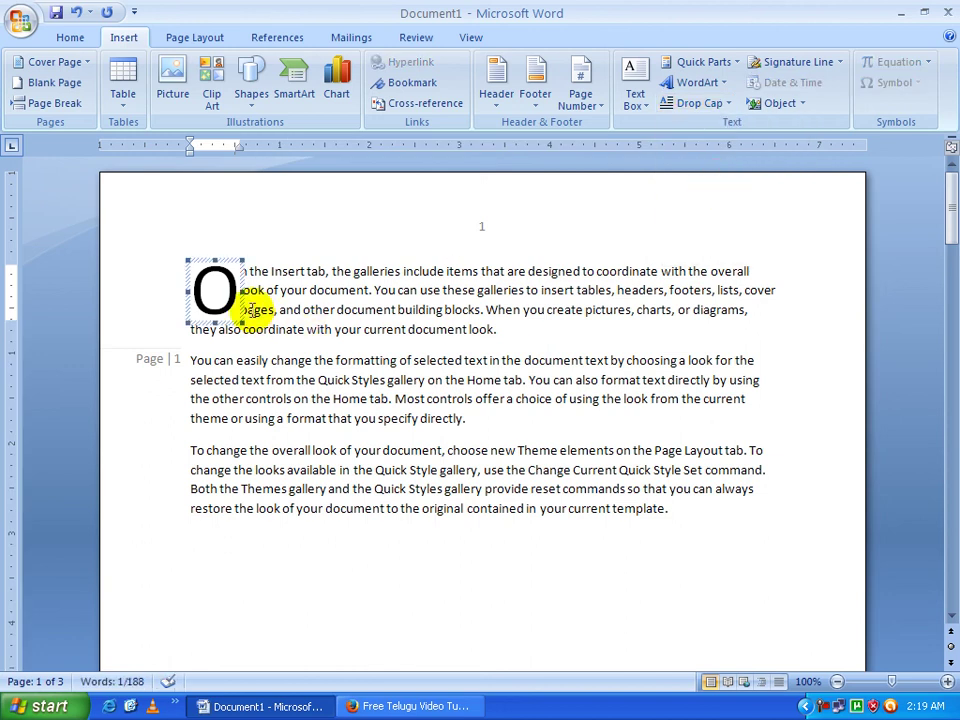
left_click(253, 307)
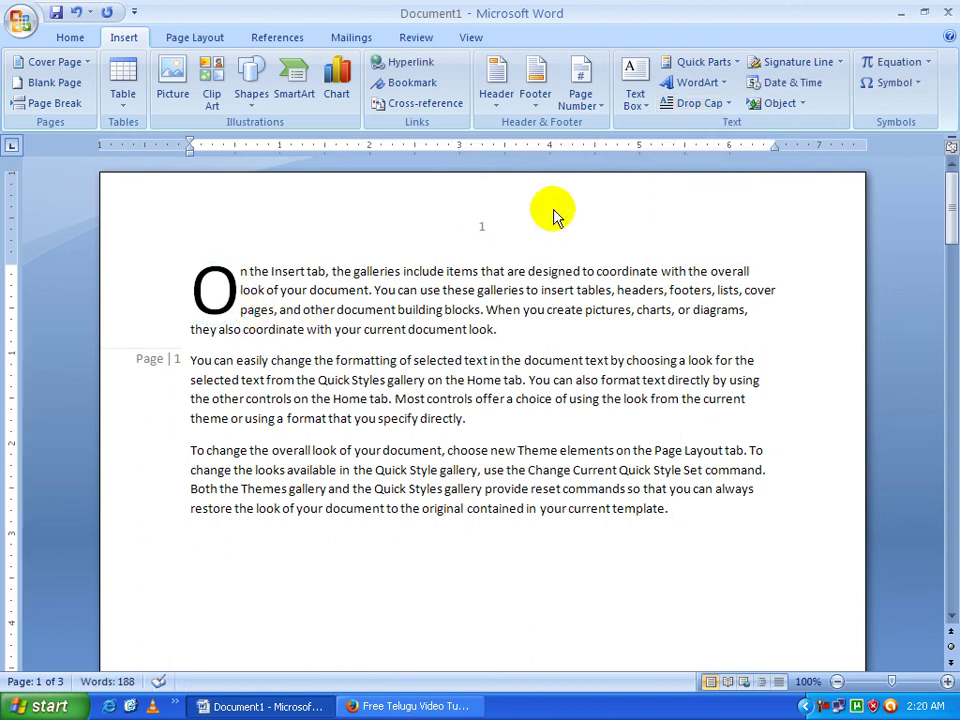
- Give the first paragraph a dropped capital O spanning 5 lines via Drop Cap Options
left_click_drag(243, 273, 749, 272)
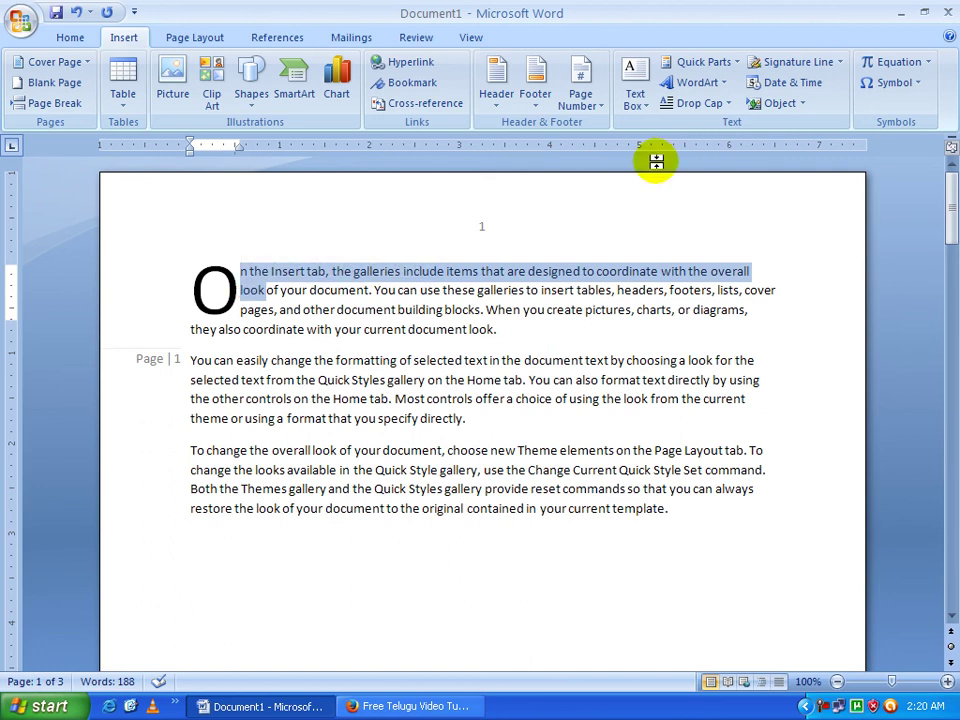
left_click(690, 103)
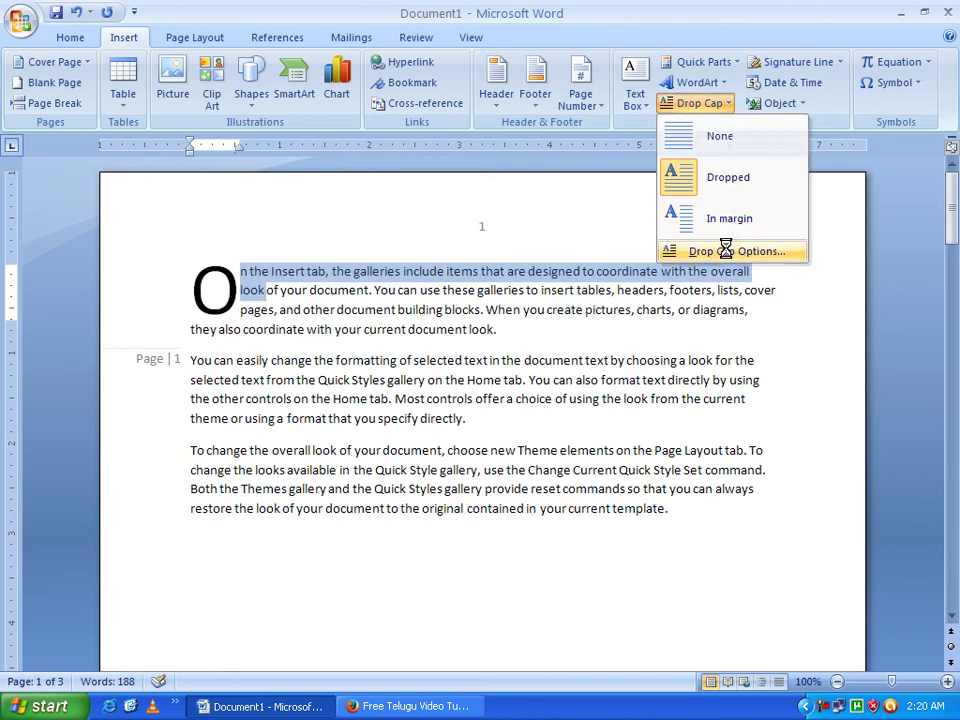
left_click(728, 252)
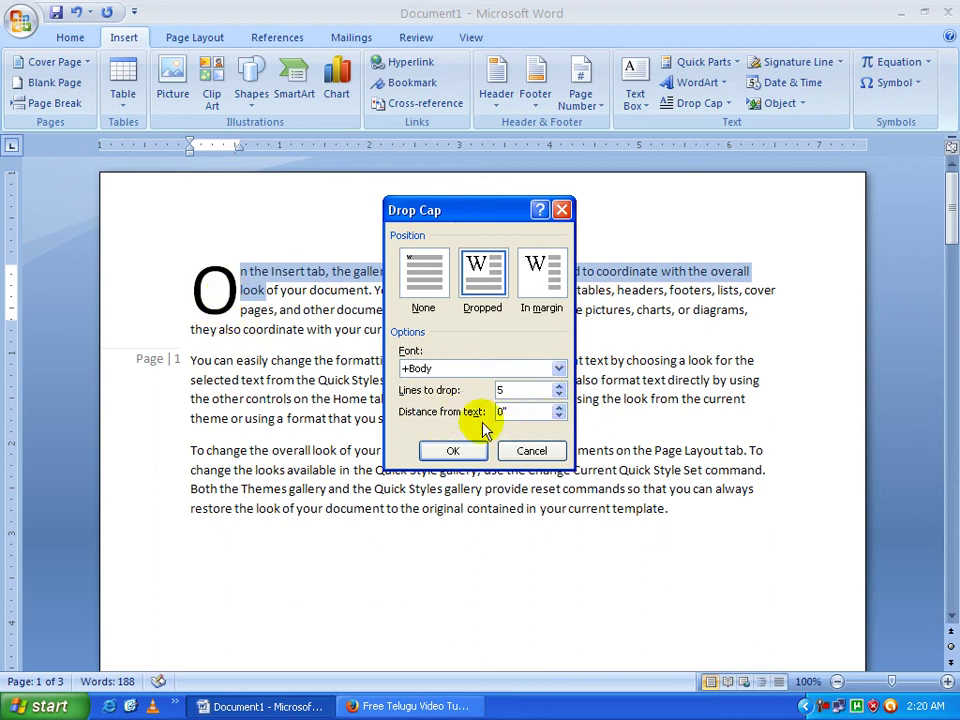
left_click(470, 452)
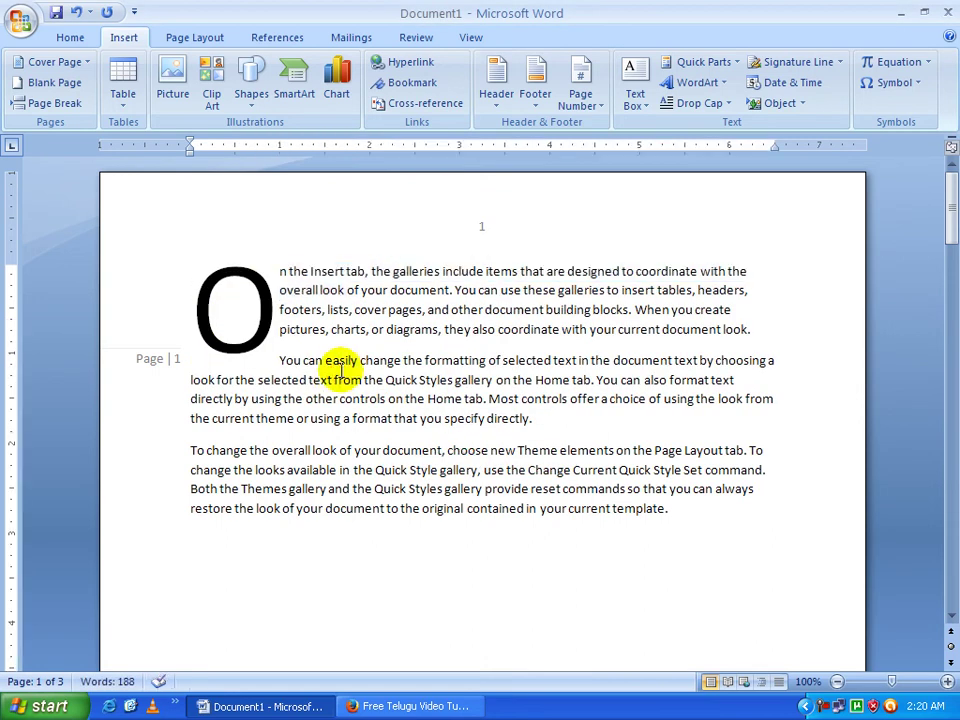
left_click(339, 378)
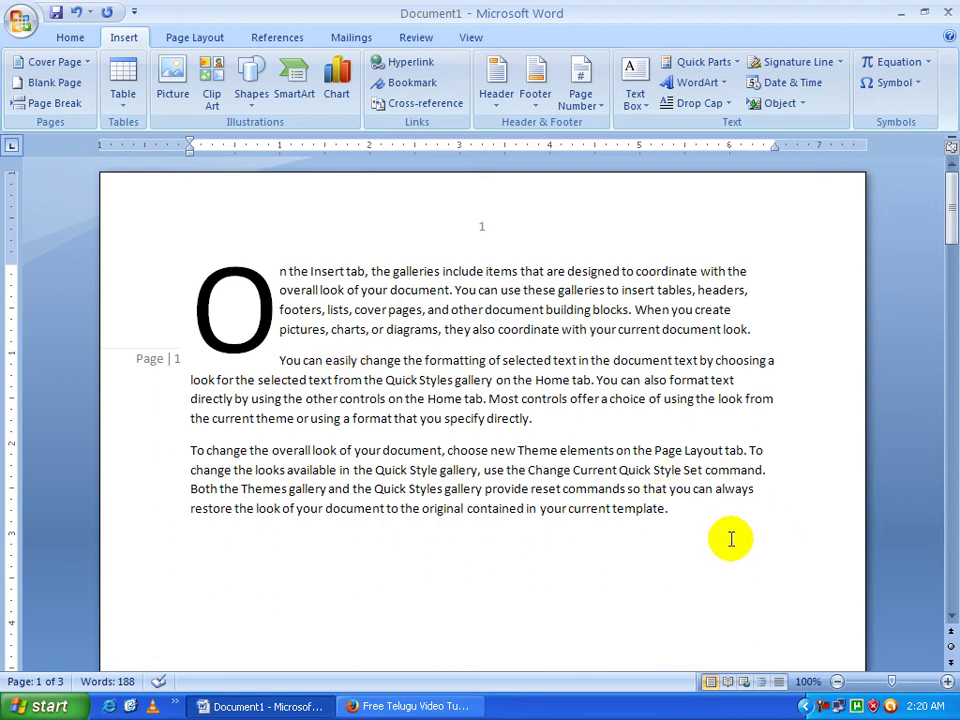
left_click(645, 589)
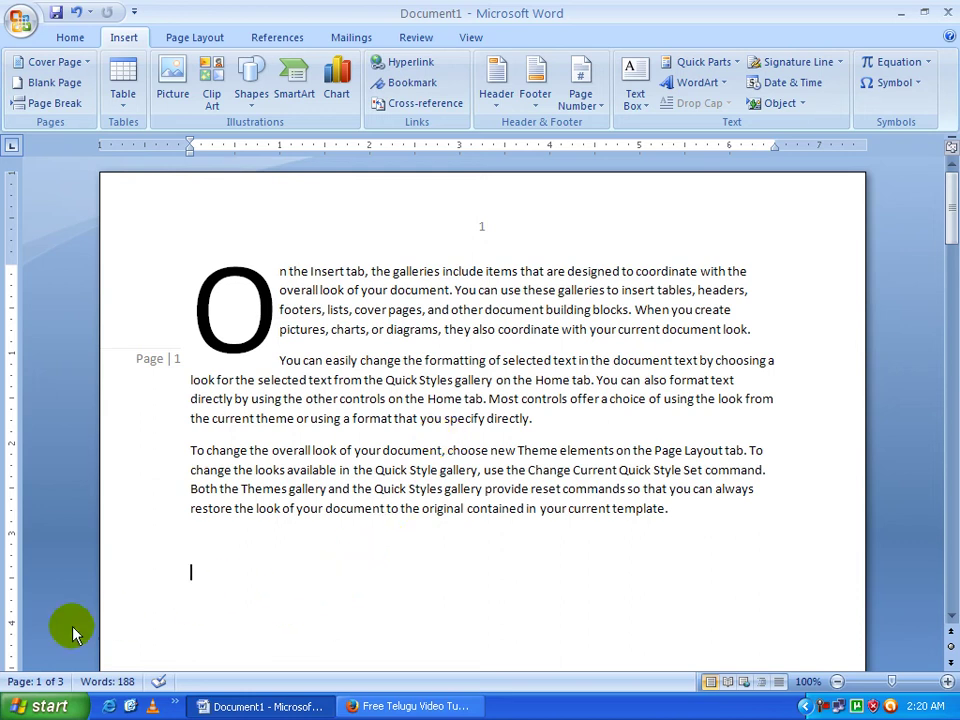
- Launch Paint from Accessories and draw a two-stroke freehand scribble
left_click(40, 706)
left_click(141, 490)
left_click(290, 231)
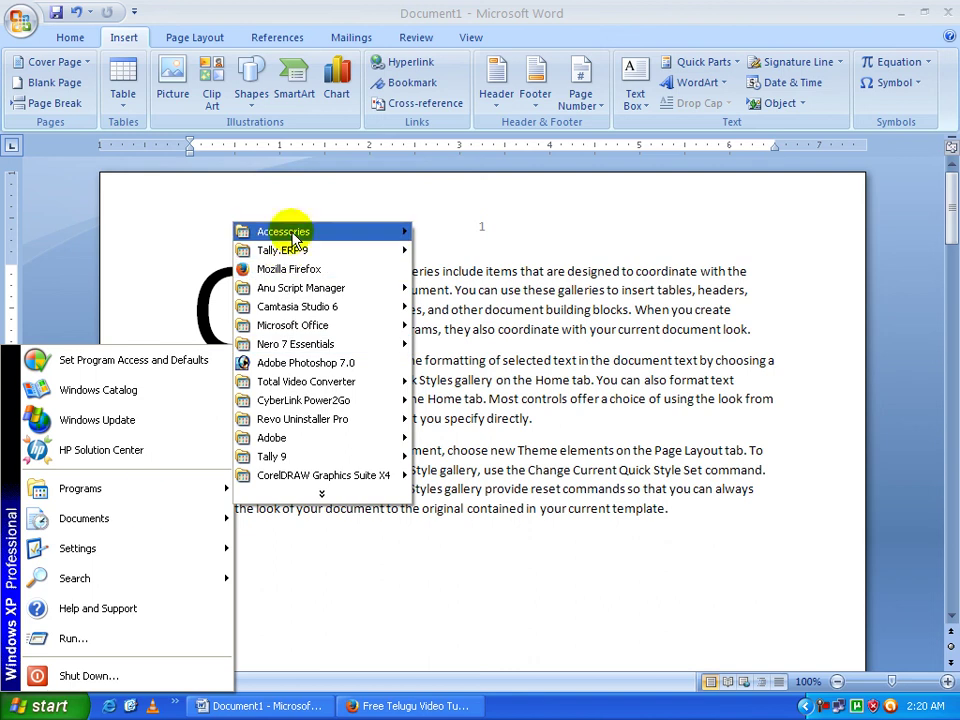
left_click(442, 231)
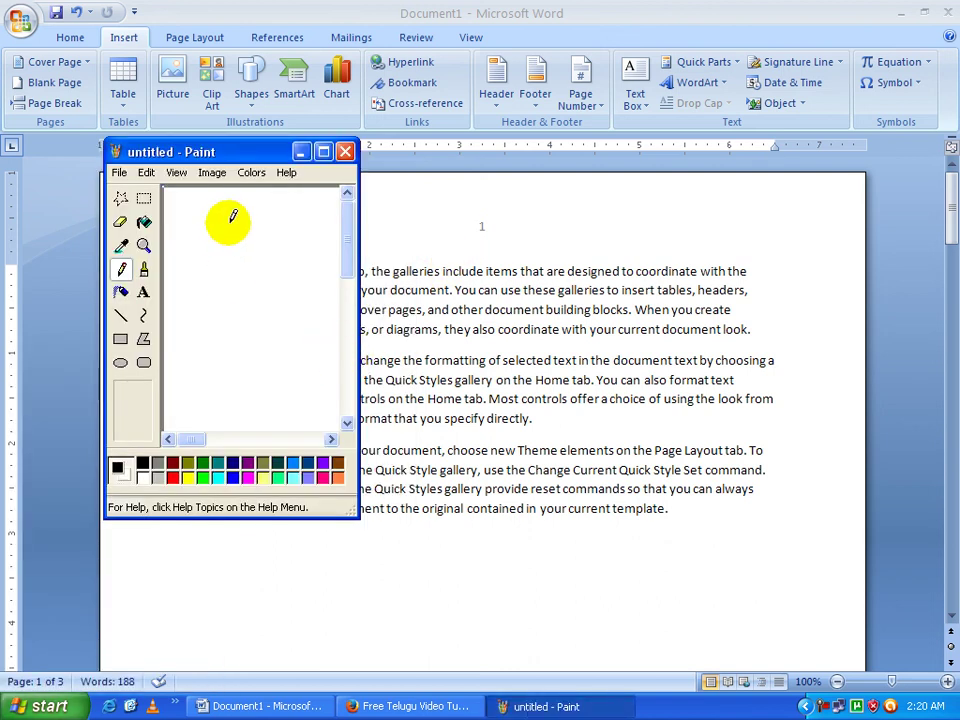
left_click_drag(193, 268, 224, 398)
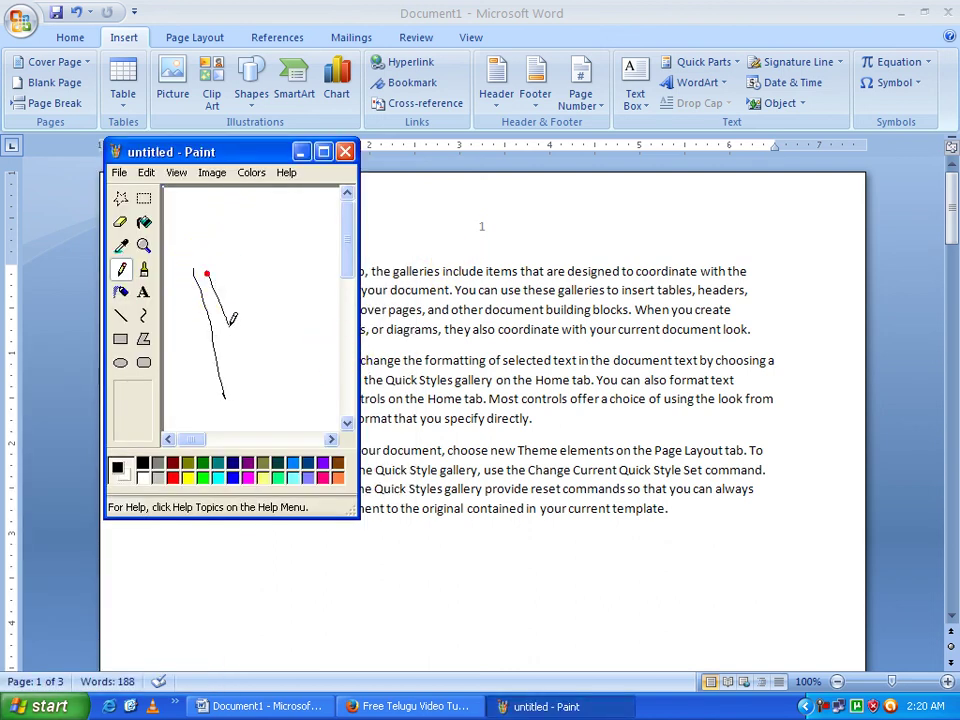
left_click_drag(219, 324, 325, 313)
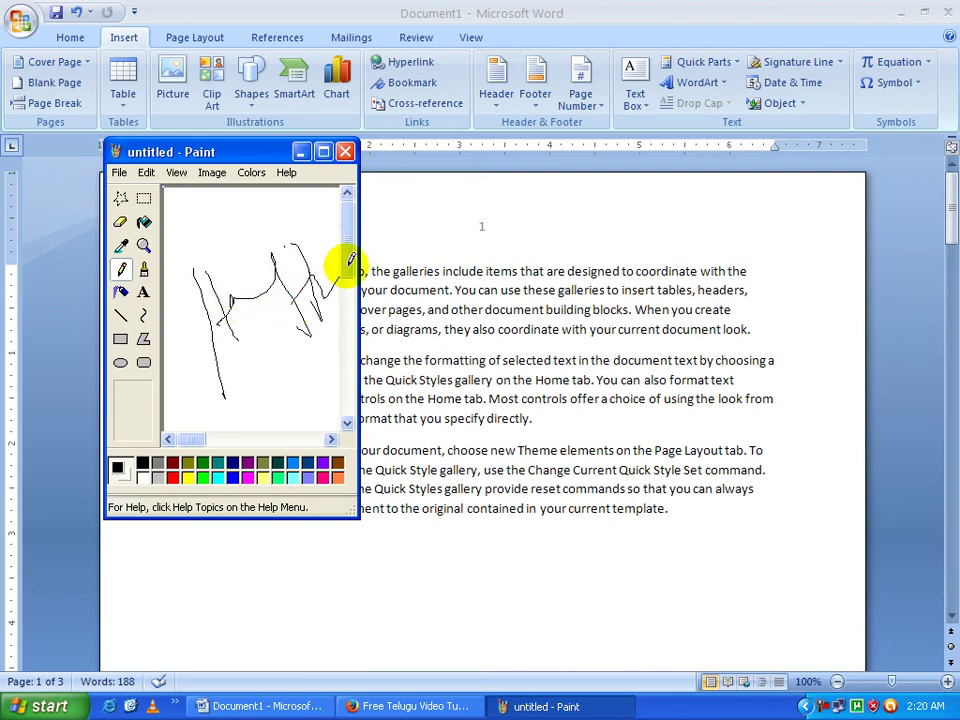
- Save the scribble as a picture named 'all' and close Paint
left_click(119, 172)
left_click(136, 242)
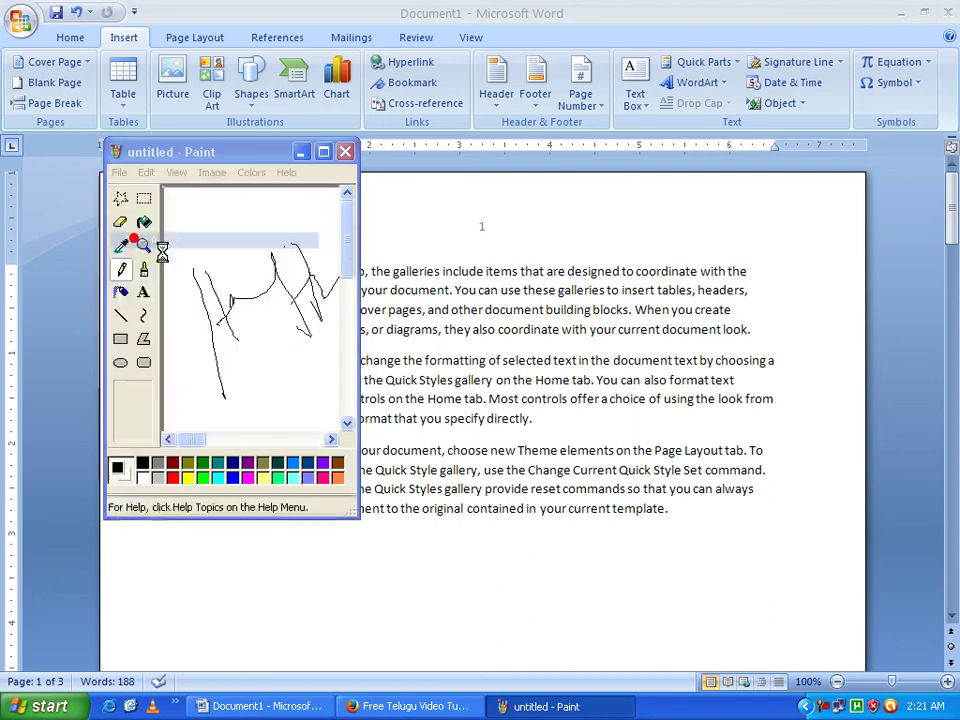
type("hall")
left_click(586, 531)
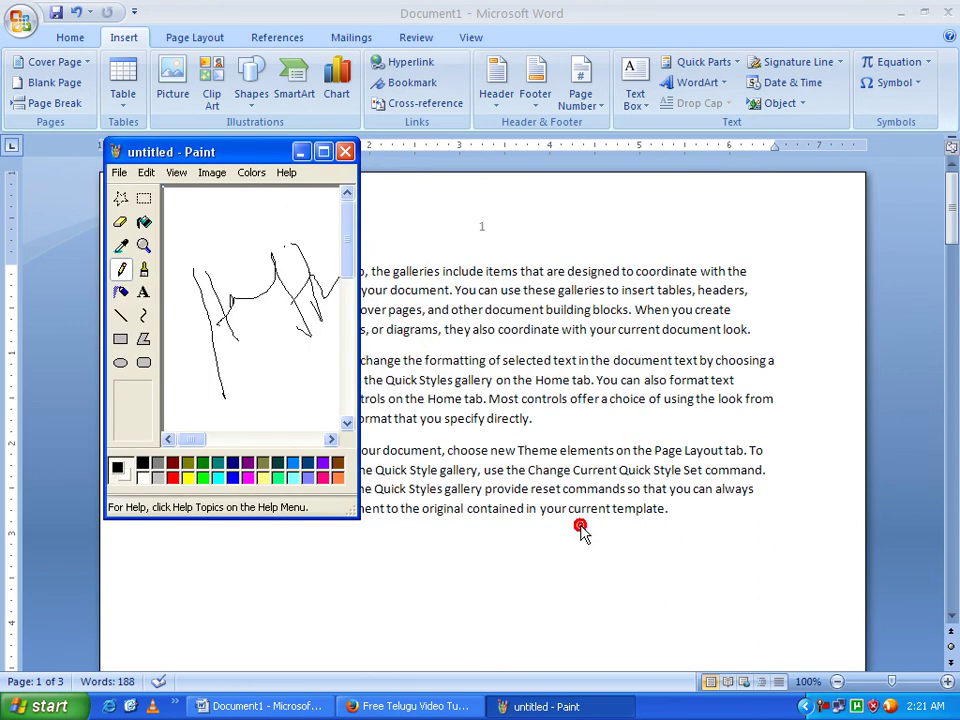
left_click(345, 151)
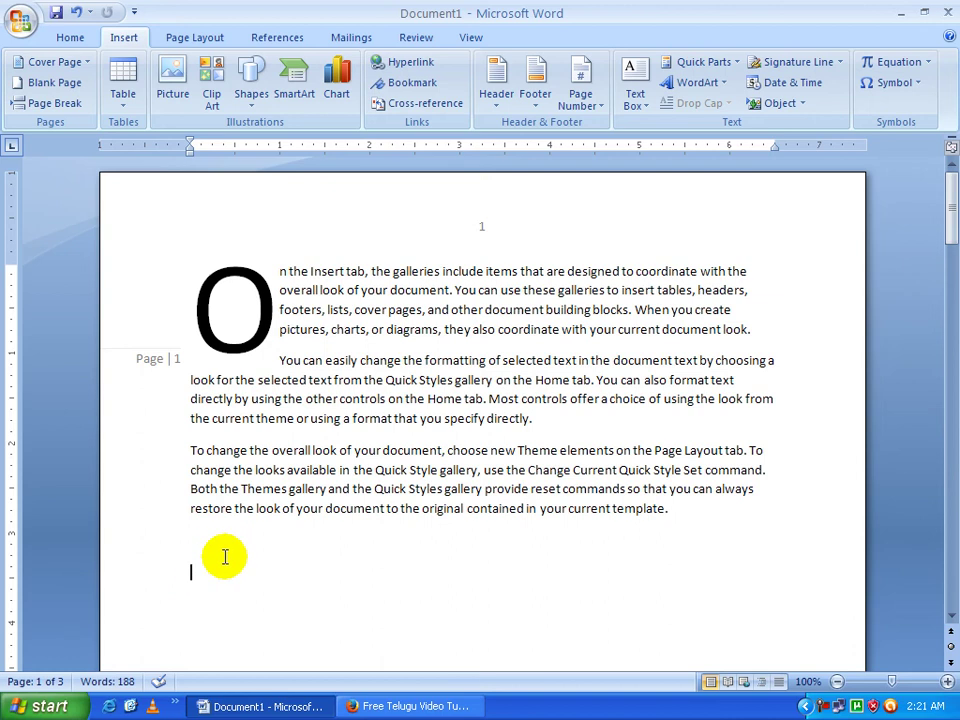
- Insert a signature line with the suggested signer's name, title and e-mail filled in
left_click(790, 63)
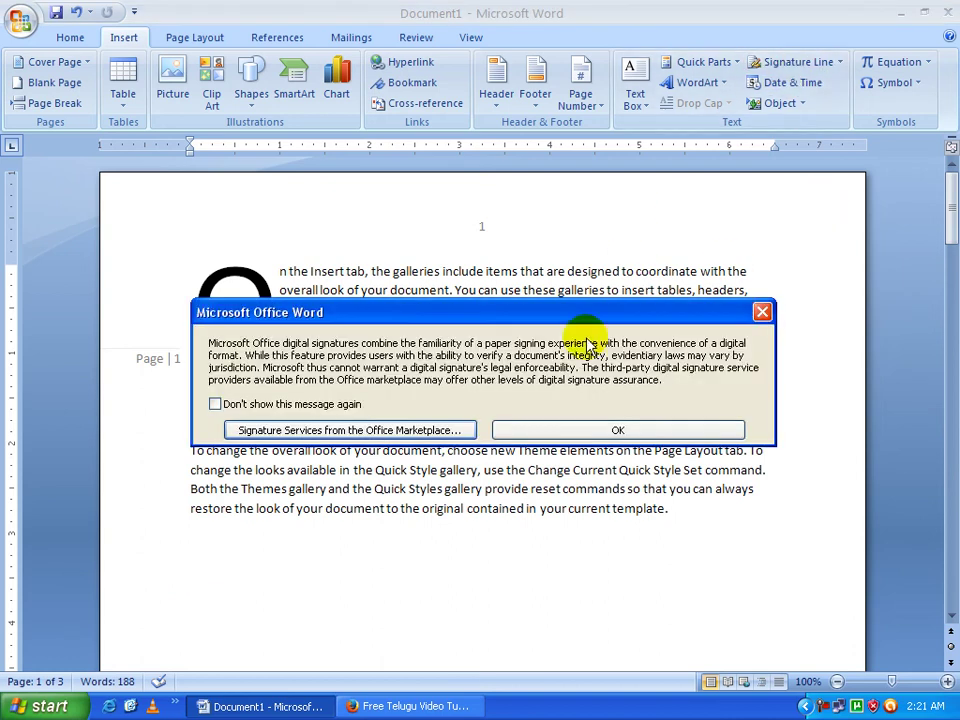
left_click(570, 430)
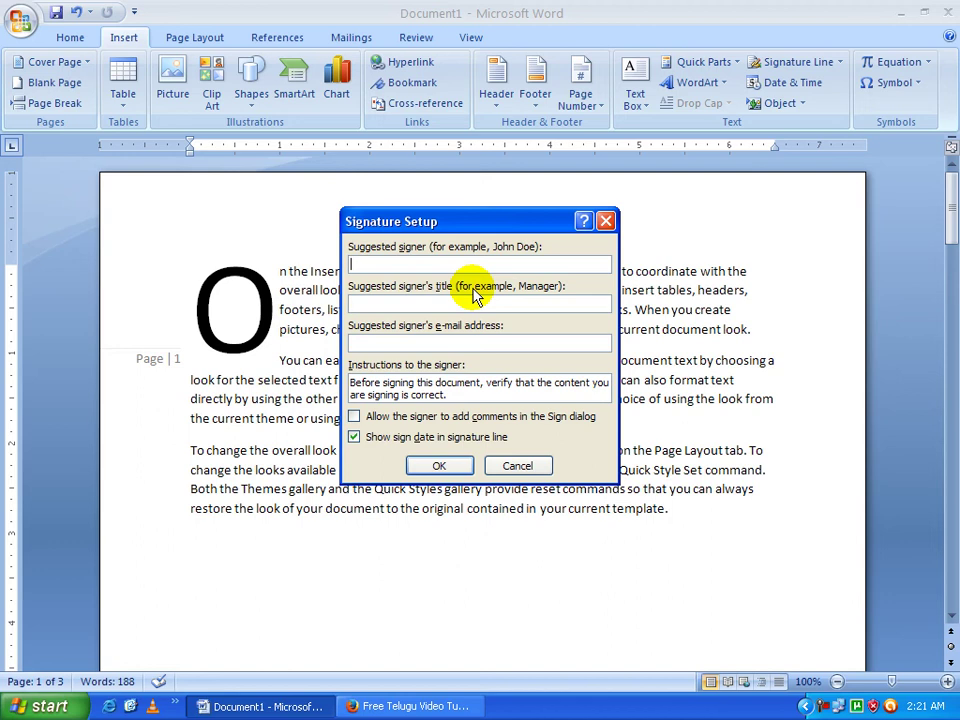
type("hafiz")
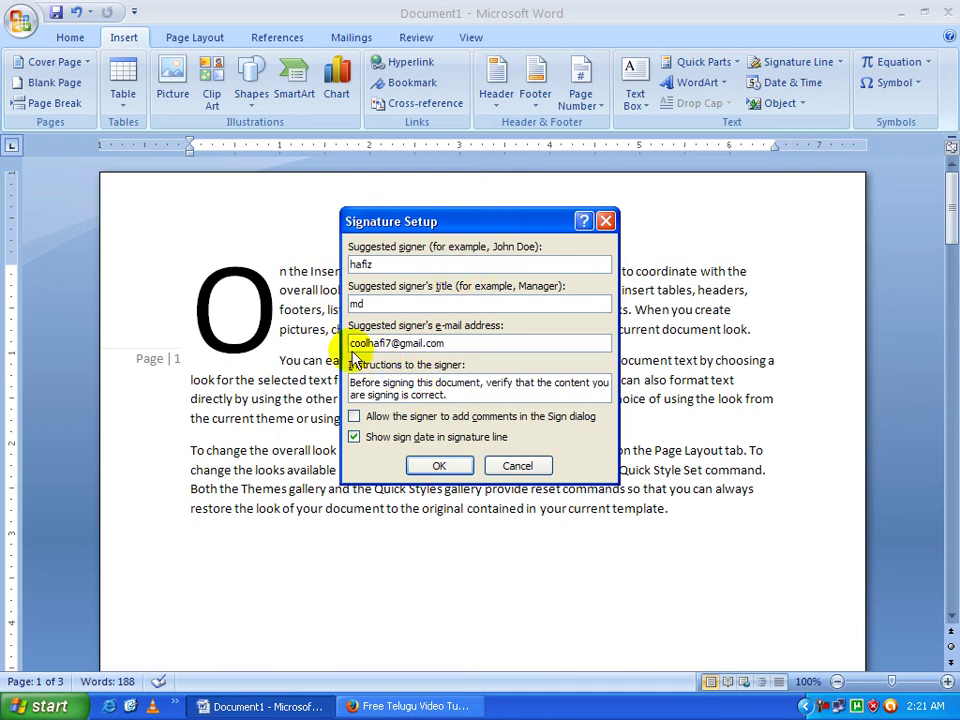
left_click(497, 342)
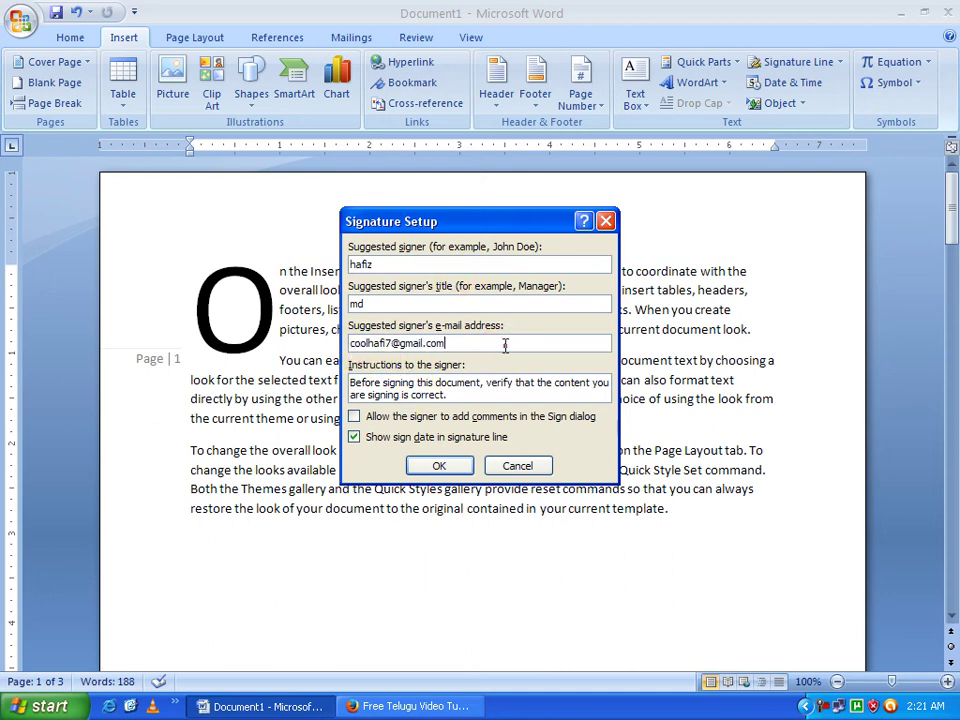
left_click(443, 465)
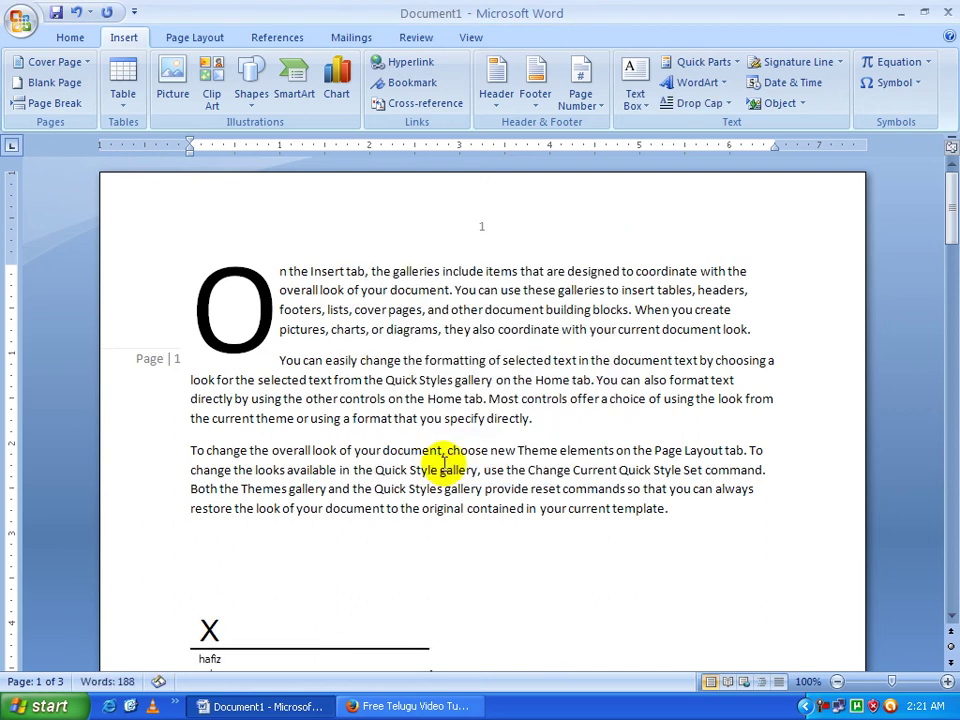
scroll(218, 595, "down", 3)
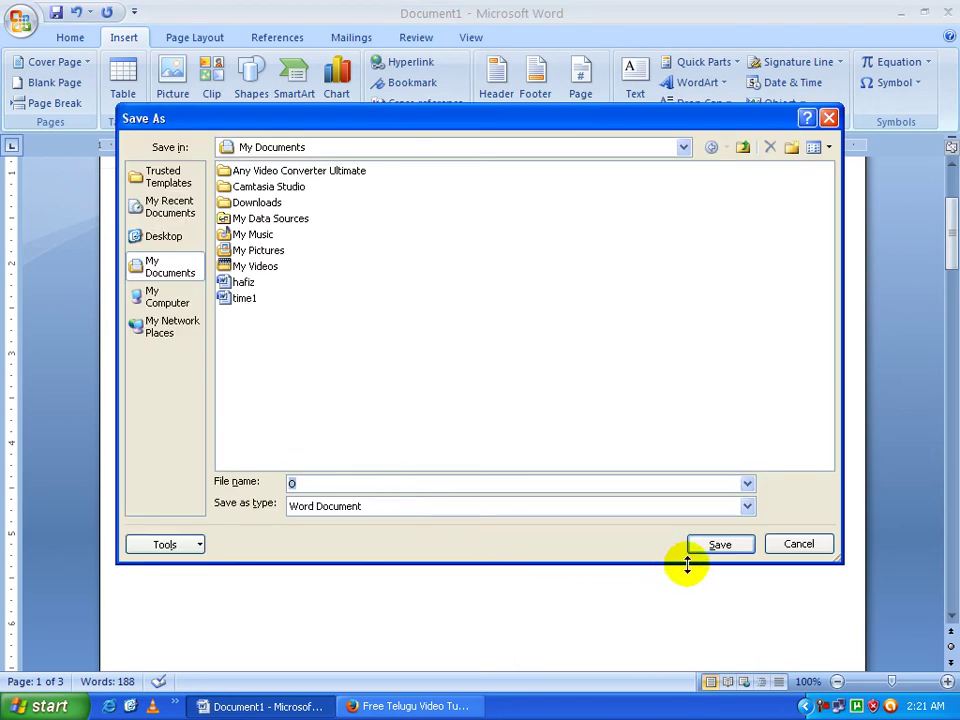
- Save the document as O, start signing, then back out of the partner digital ID website
left_click(712, 545)
double_click(236, 467)
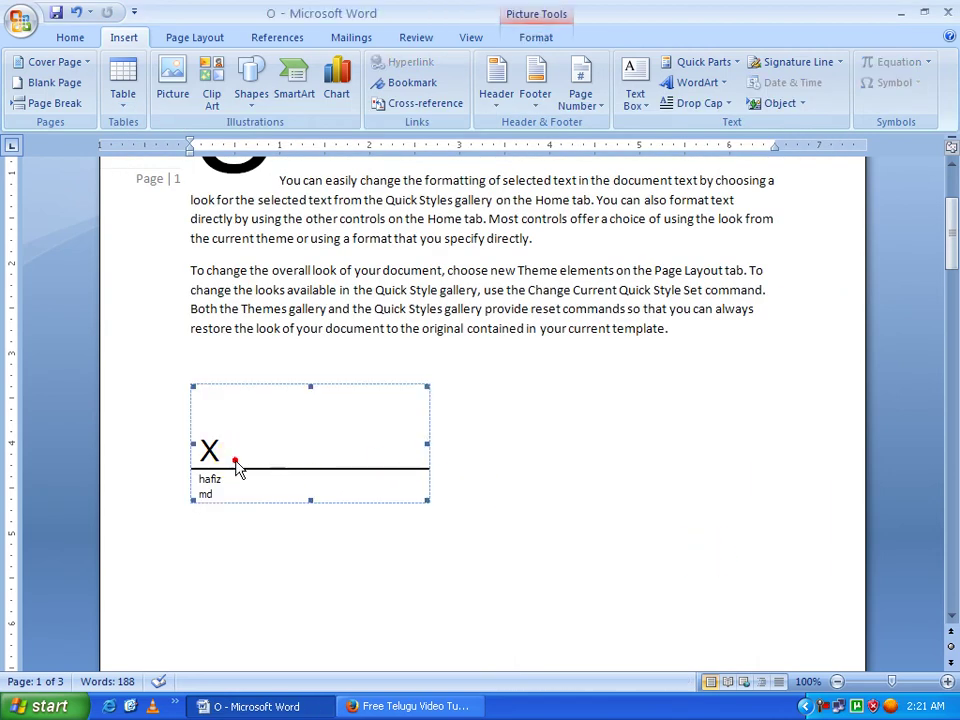
left_click(498, 438)
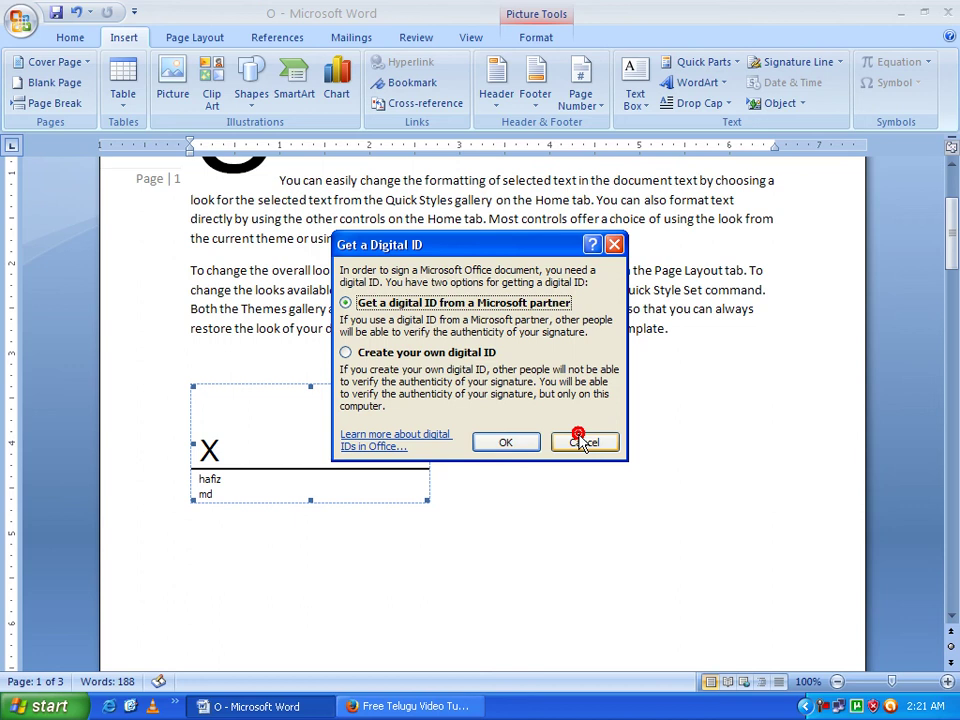
left_click(497, 444)
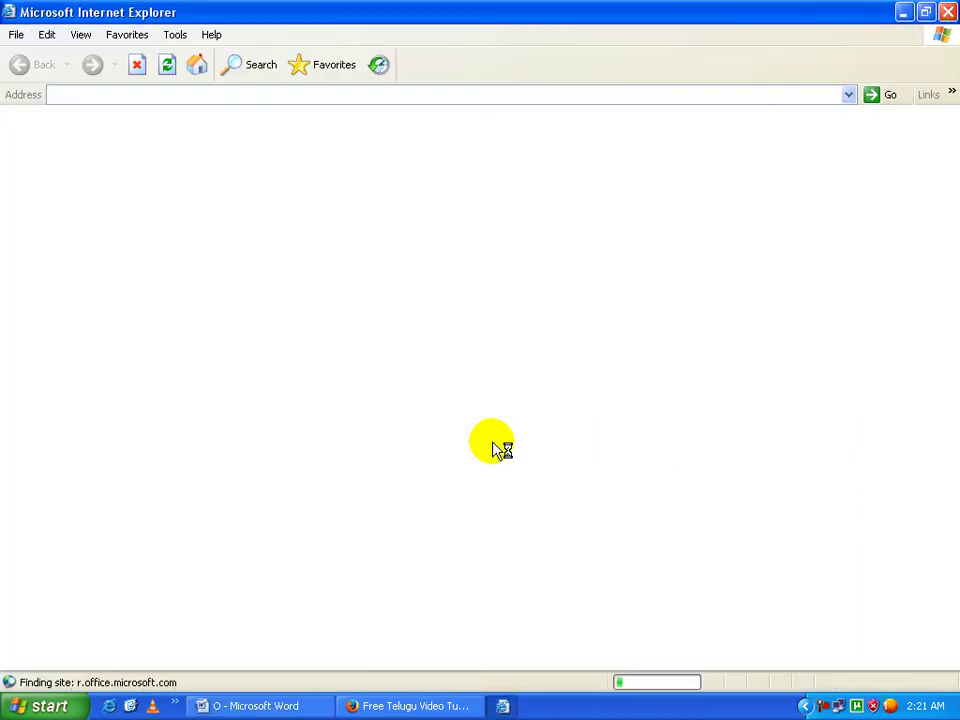
left_click(946, 12)
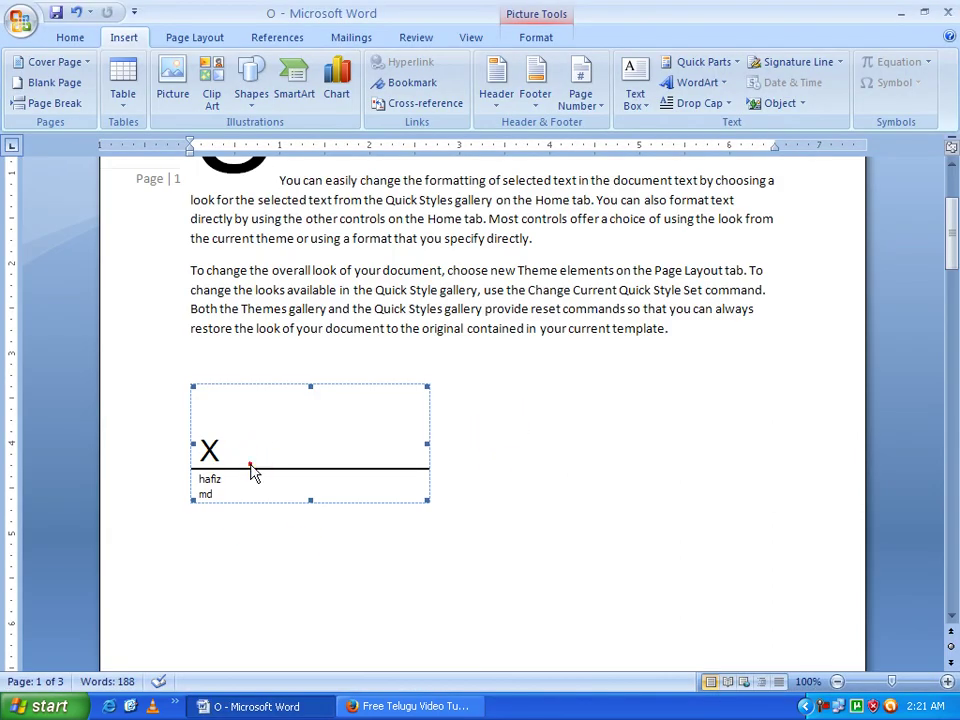
- Choose to create your own digital ID and enter its e-mail address
double_click(250, 464)
left_click(580, 433)
left_click(438, 352)
left_click(499, 441)
left_click(509, 341)
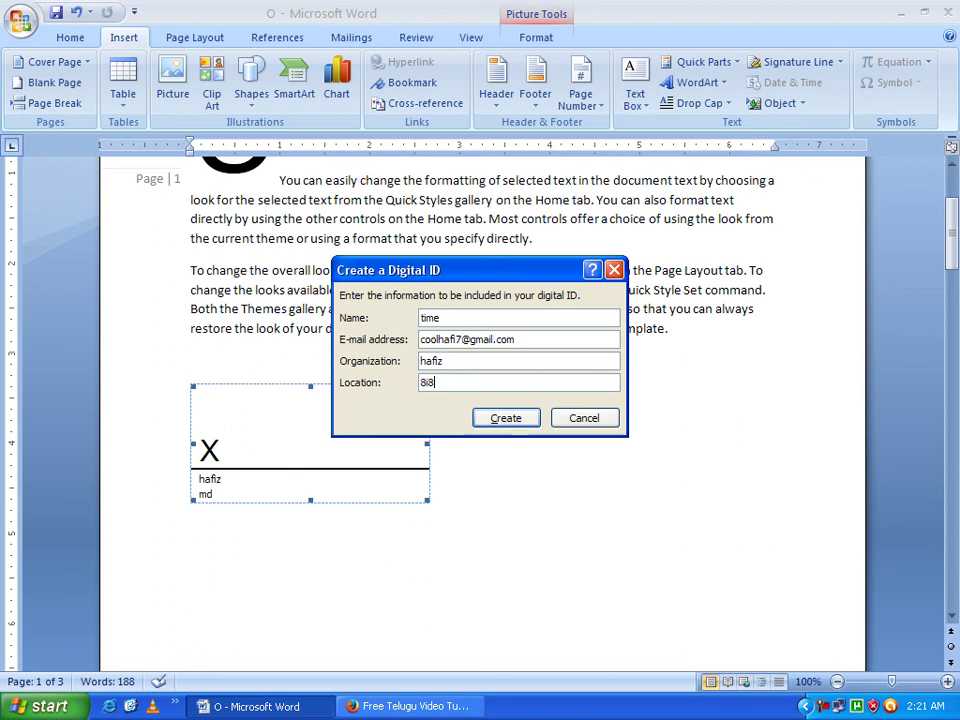
- Create the digital ID and sign using the saved scribble picture as the signature image
left_click(504, 418)
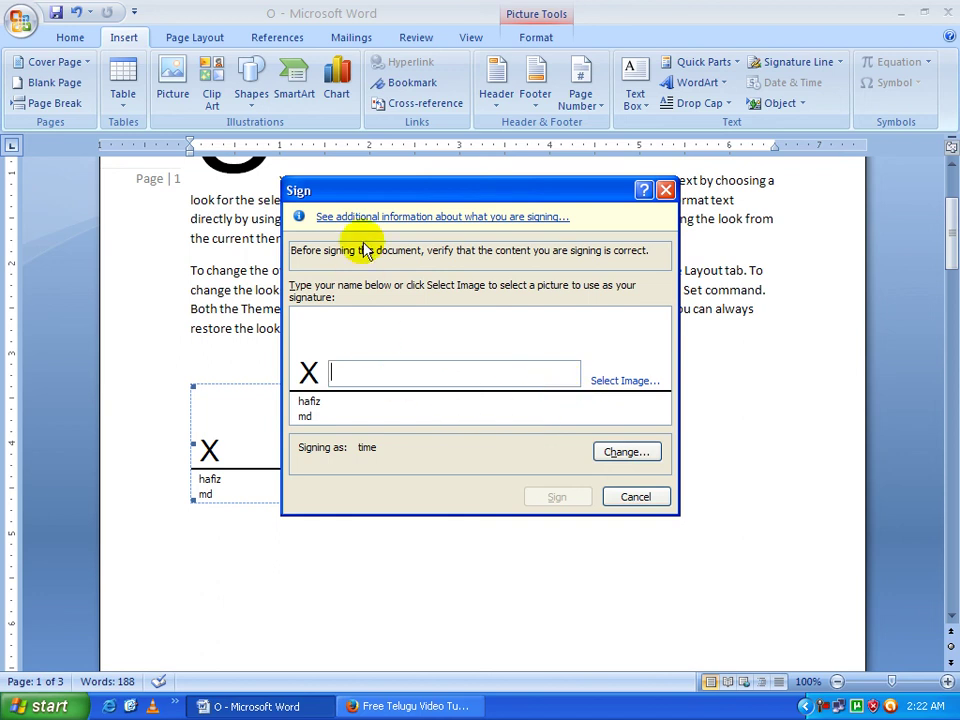
left_click_drag(429, 199, 437, 193)
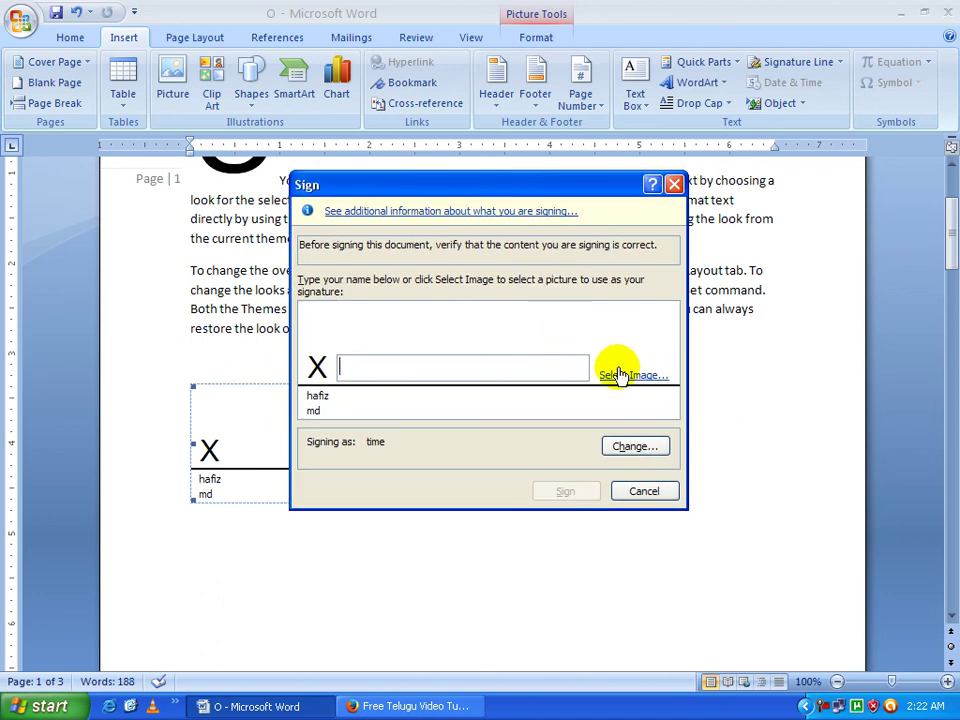
left_click(626, 381)
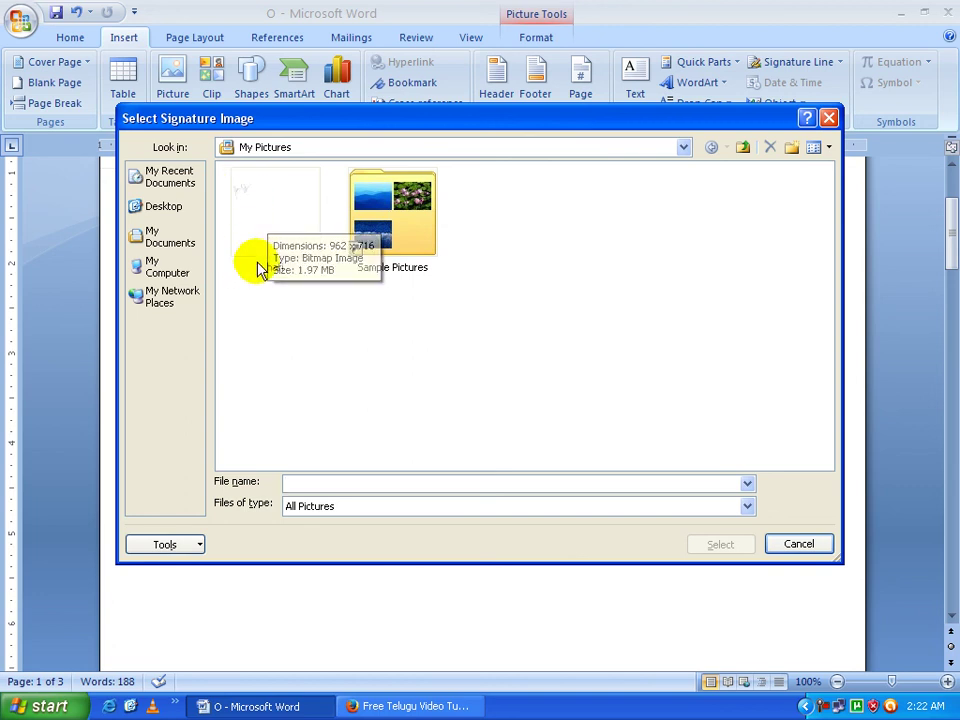
left_click(264, 226)
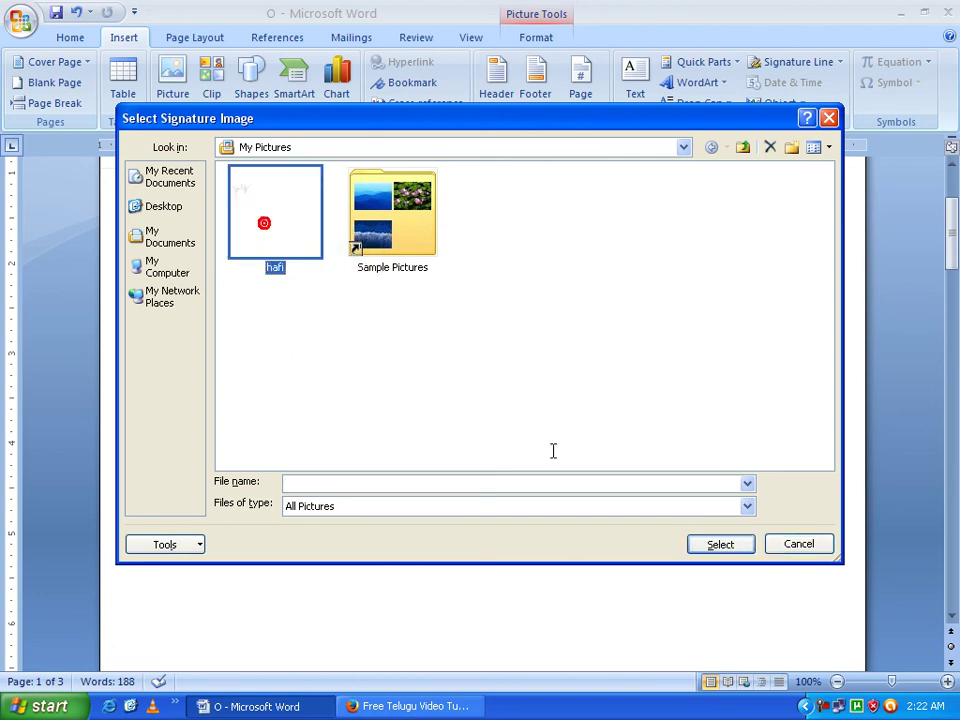
left_click(720, 548)
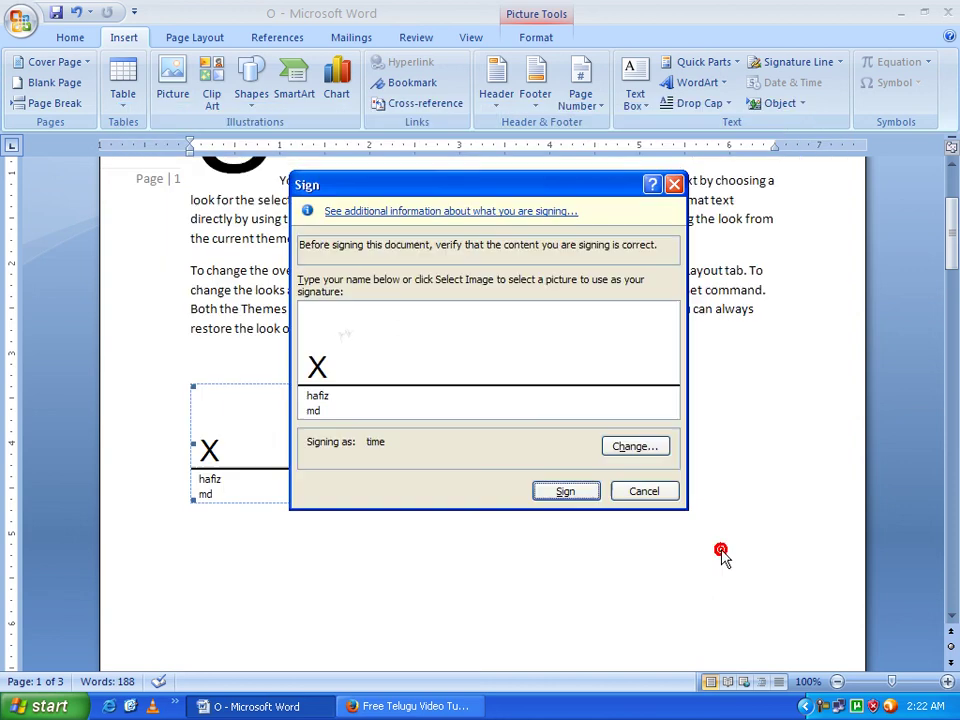
left_click(550, 495)
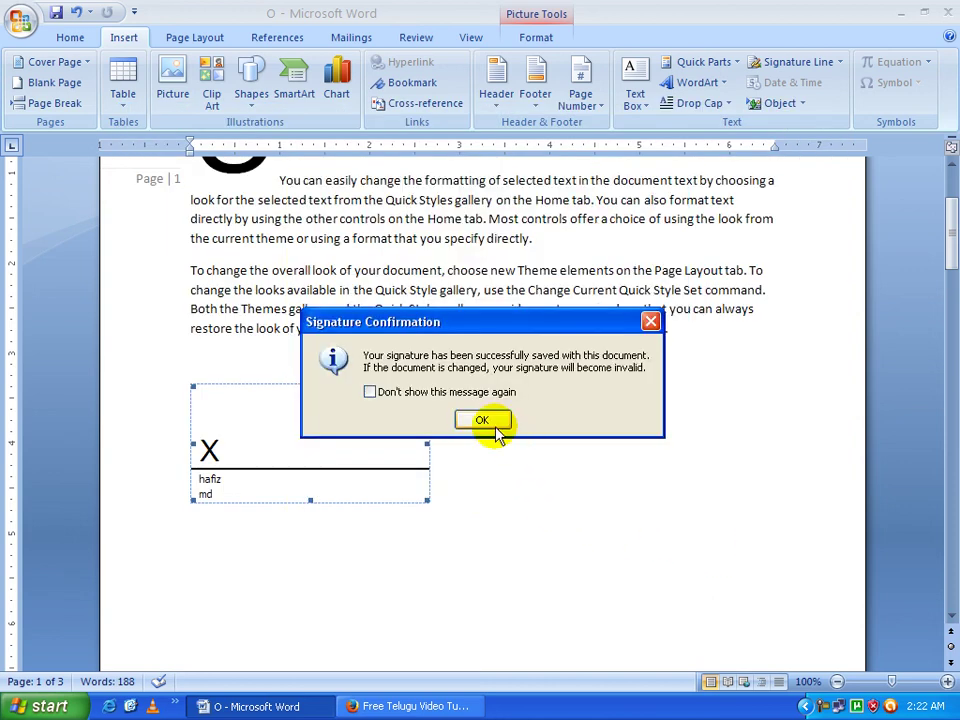
left_click(486, 420)
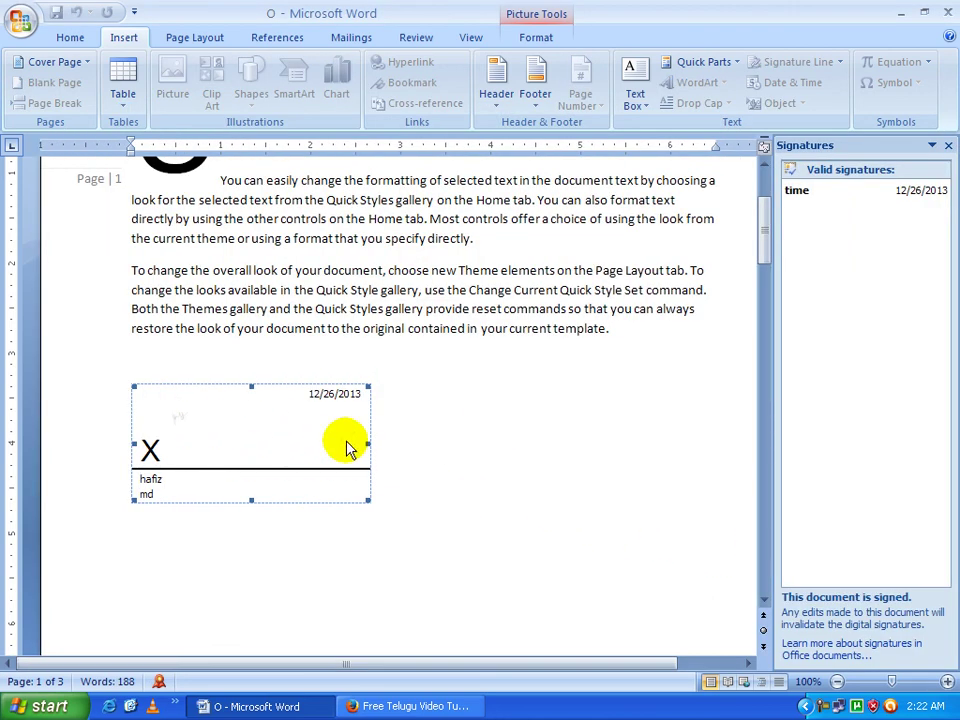
- Scroll around to inspect the signed signature line dated 12/26/2013
scroll(220, 450, "up", 1)
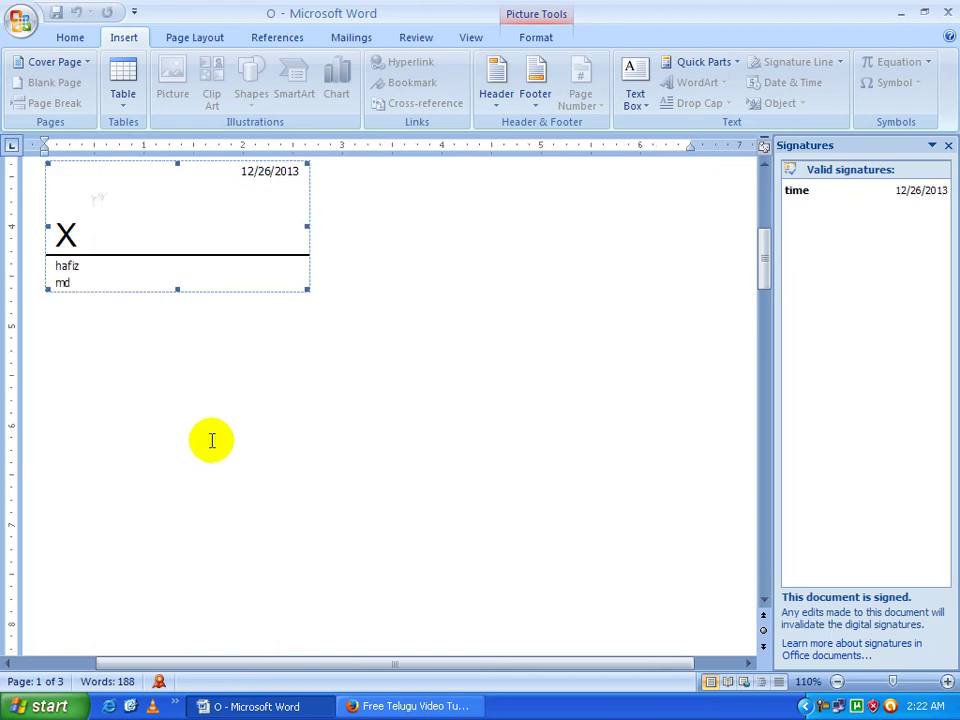
scroll(212, 438, "up", 2)
scroll(216, 420, "up", 2)
scroll(197, 358, "up", 2)
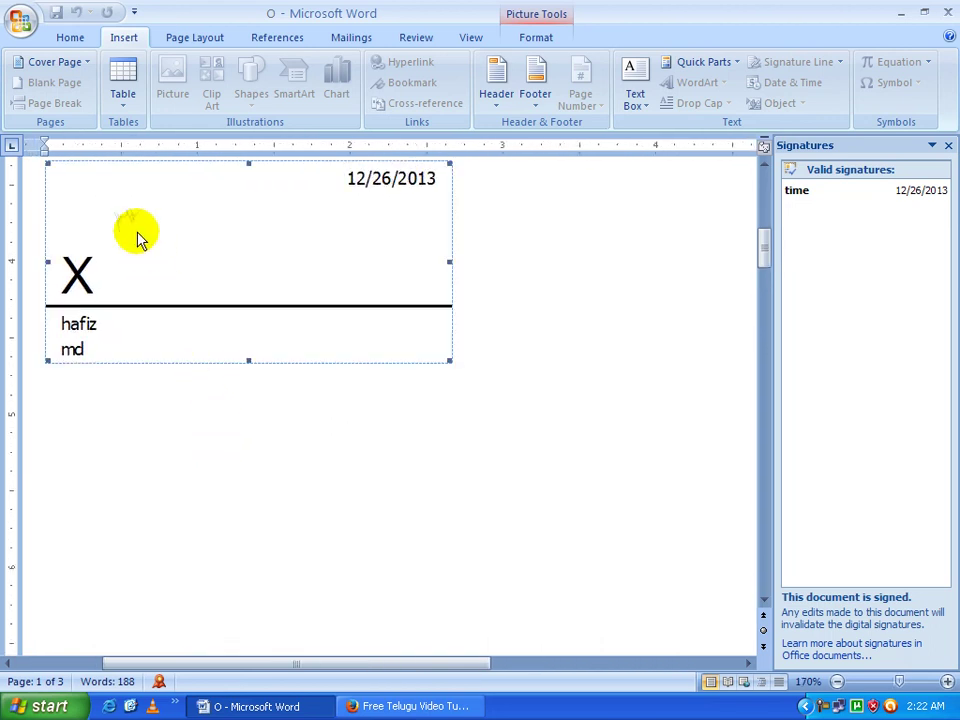
left_click(531, 252)
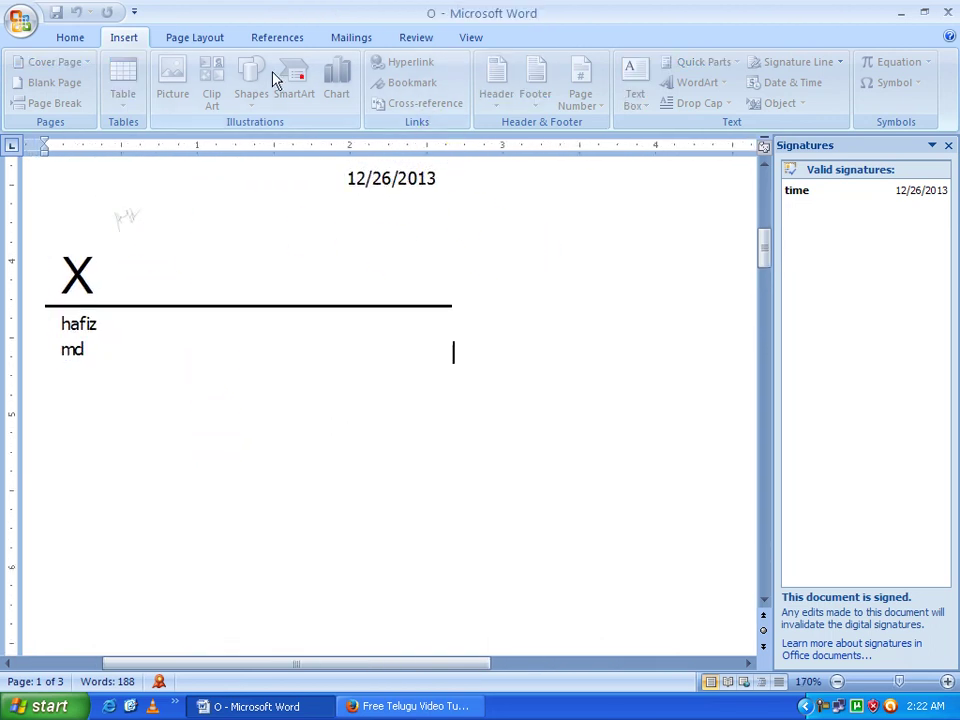
scroll(615, 313, "up", 1)
scroll(583, 306, "down", 3)
scroll(585, 307, "down", 3)
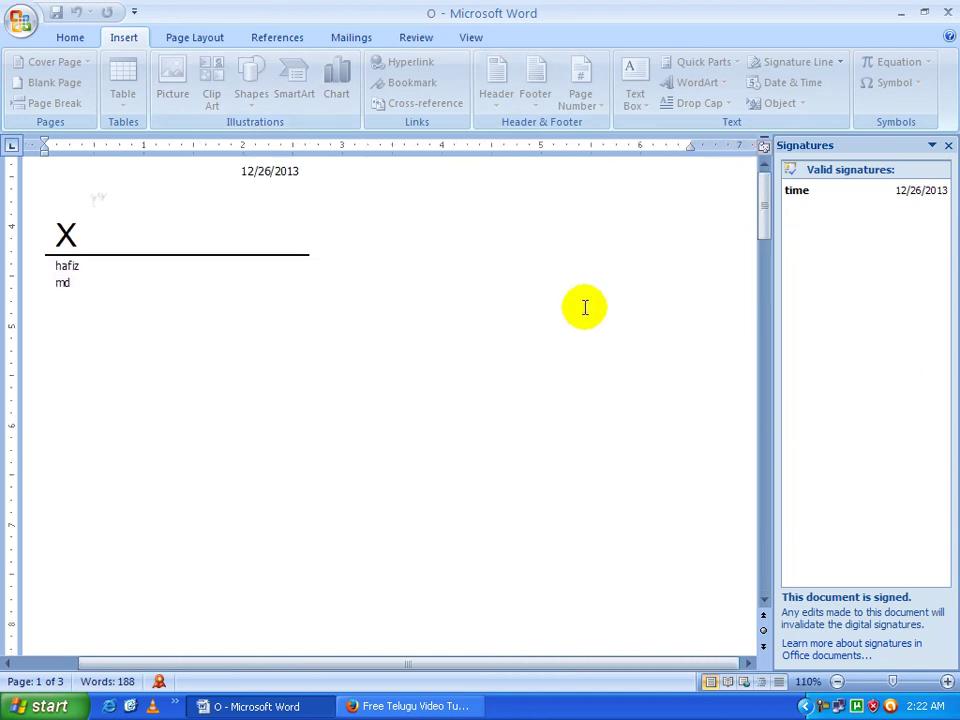
scroll(585, 307, "down", 2)
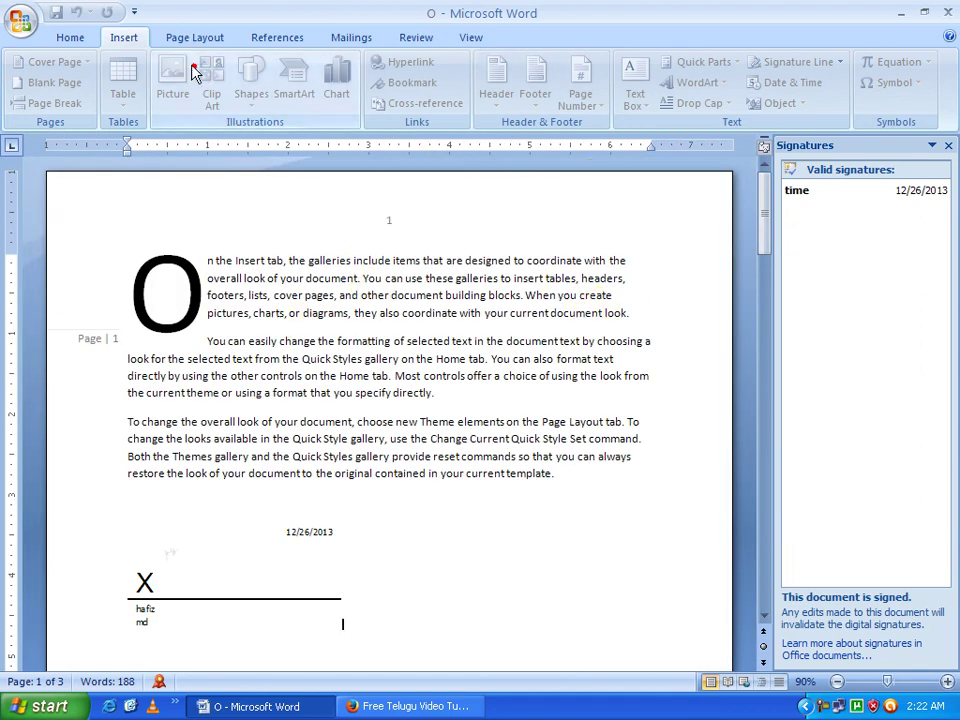
- Close the Signatures pane and select the signature picture
left_click(65, 38)
left_click(128, 37)
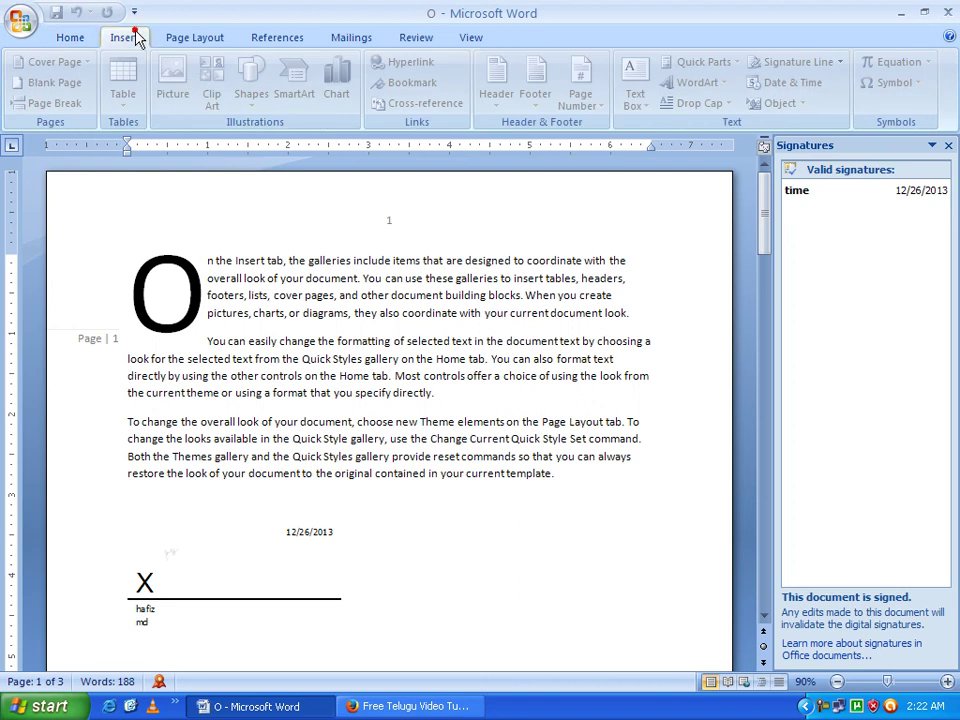
left_click(950, 147)
left_click(354, 589)
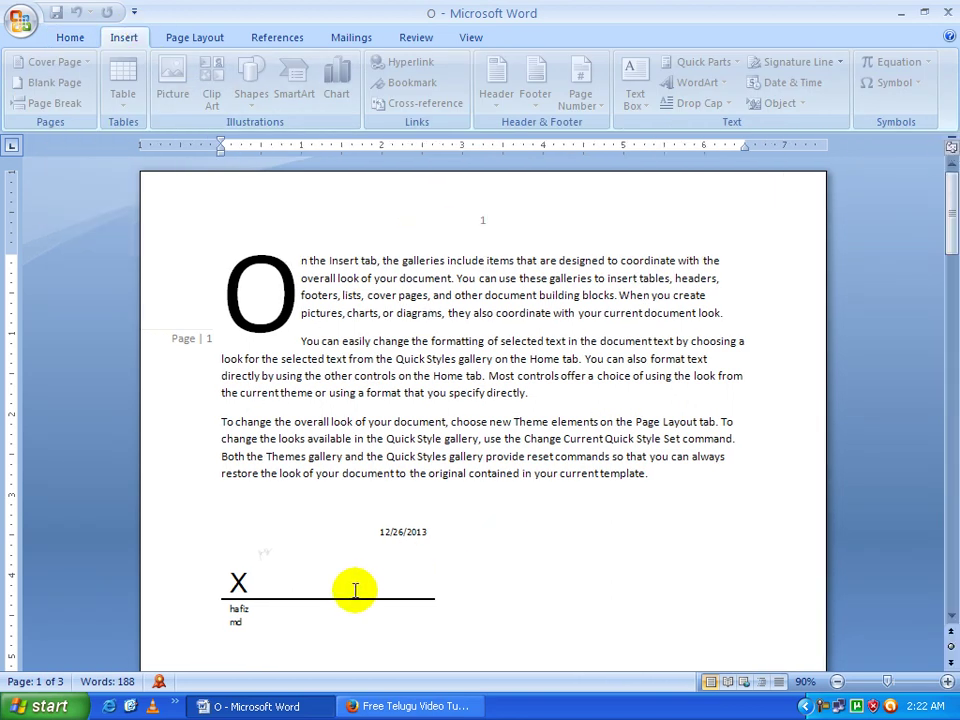
- Remove the scribble signature from the signature line, confirm, and select all content
right_click(261, 596)
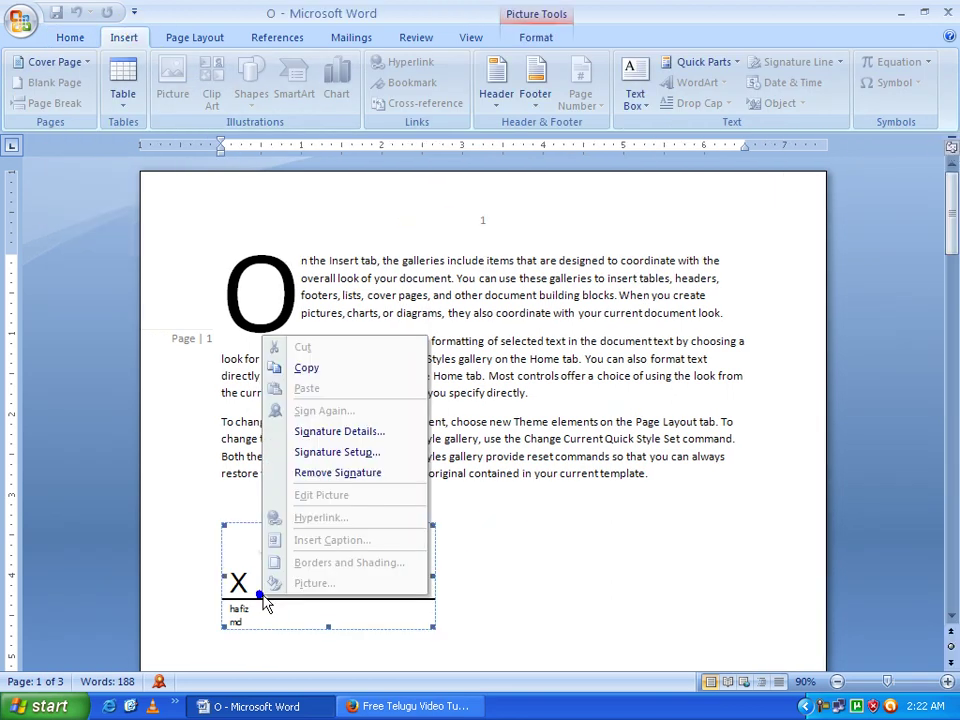
left_click(340, 474)
left_click(440, 407)
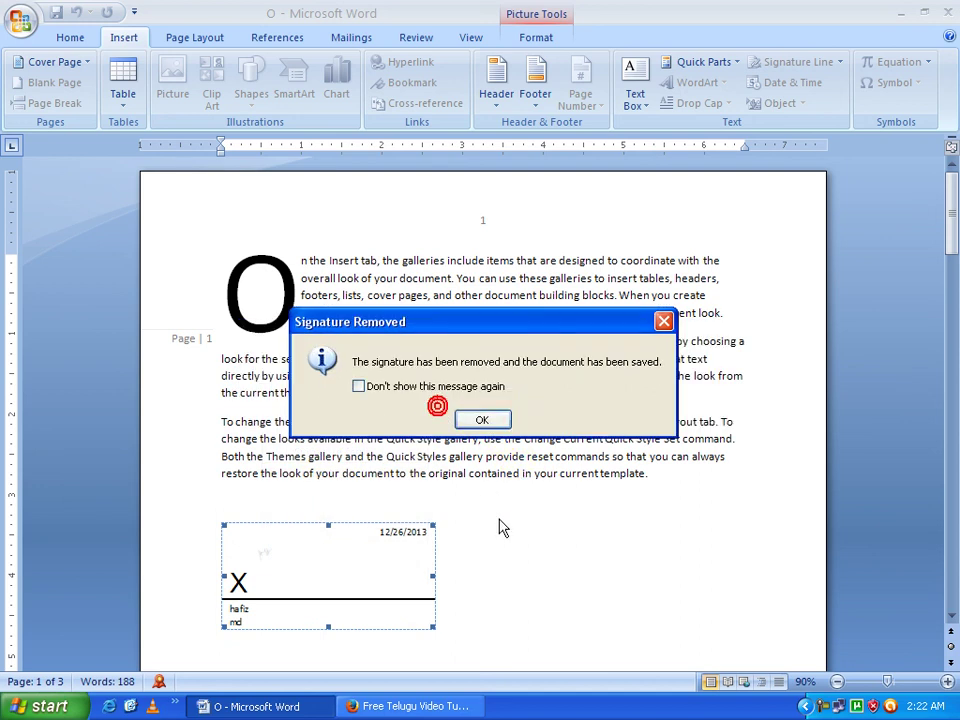
left_click(478, 420)
left_click(537, 497)
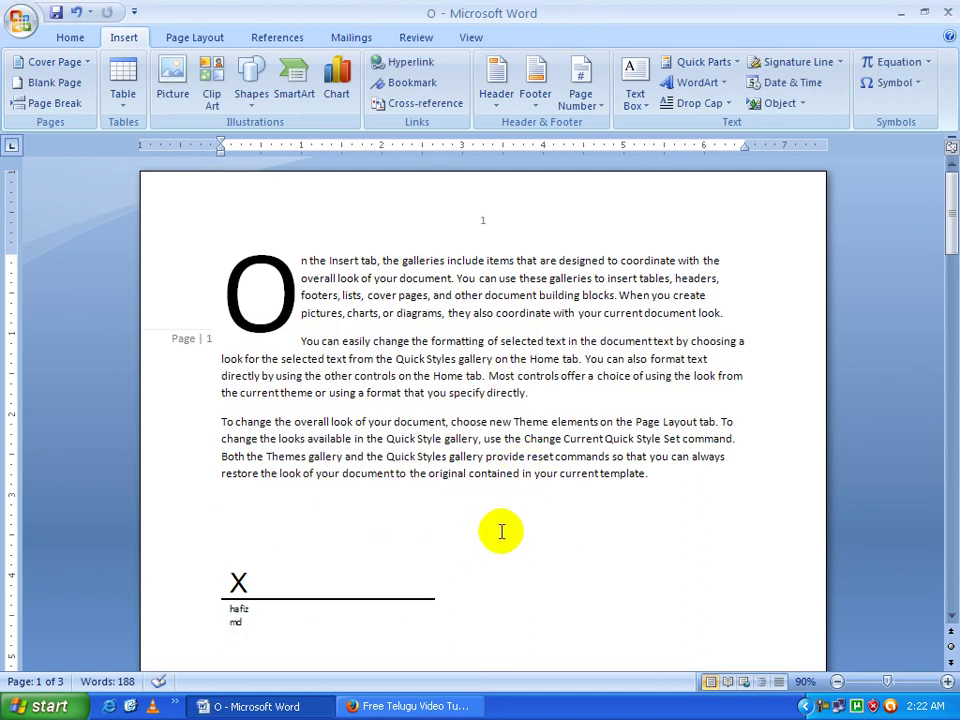
key("ctrl+a")
- Clear the page and insert the long weekday date 'Thursday, December 26, 2013'
key("Delete")
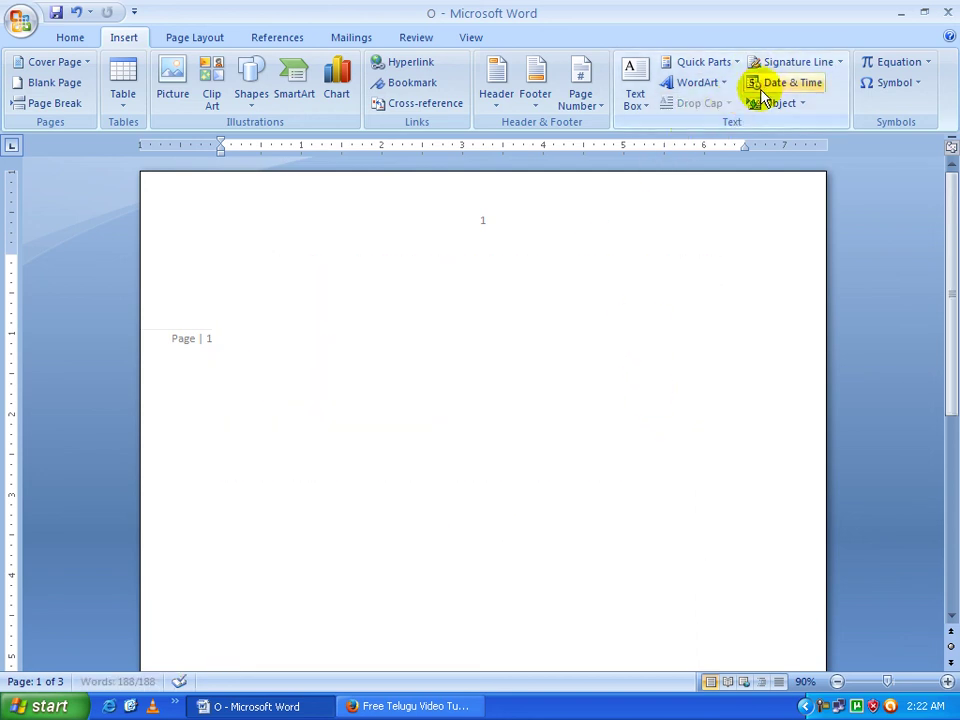
left_click(768, 86)
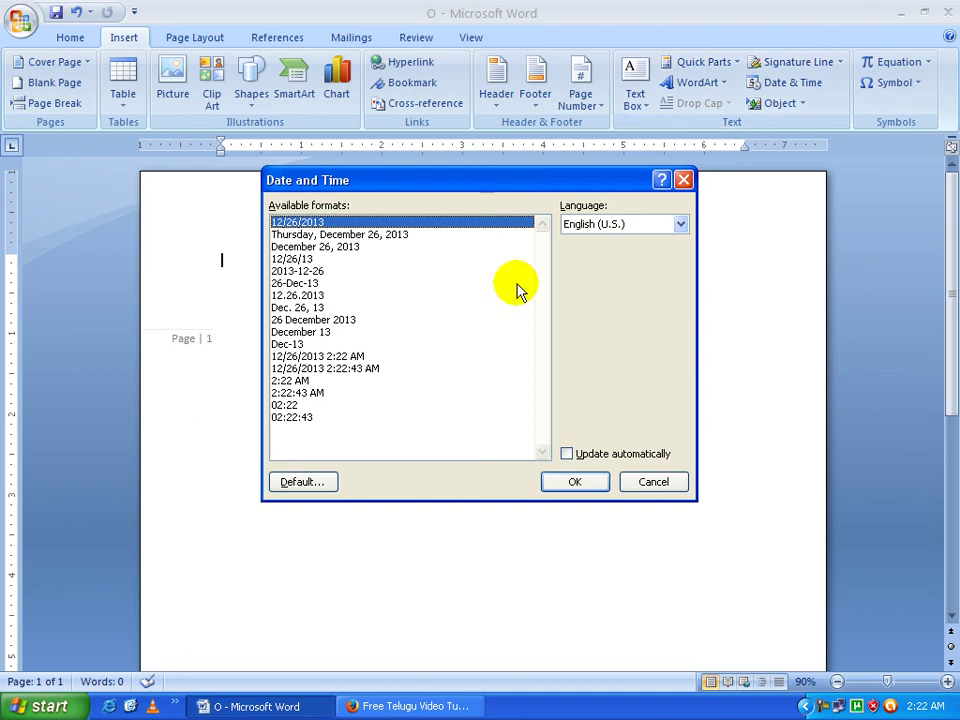
left_click_drag(380, 182, 457, 203)
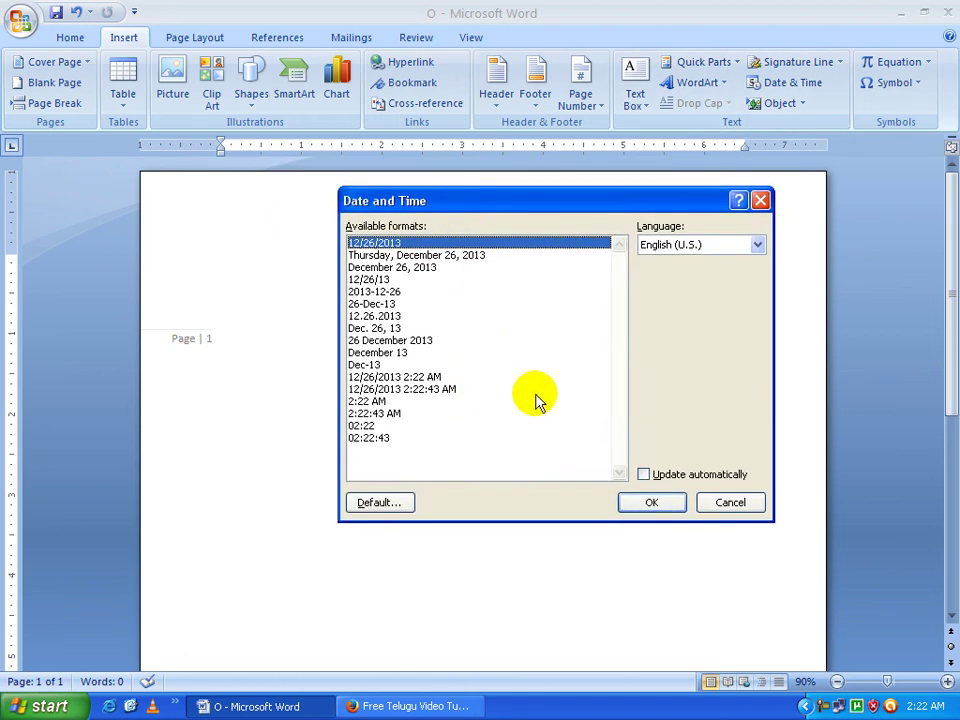
left_click(442, 255)
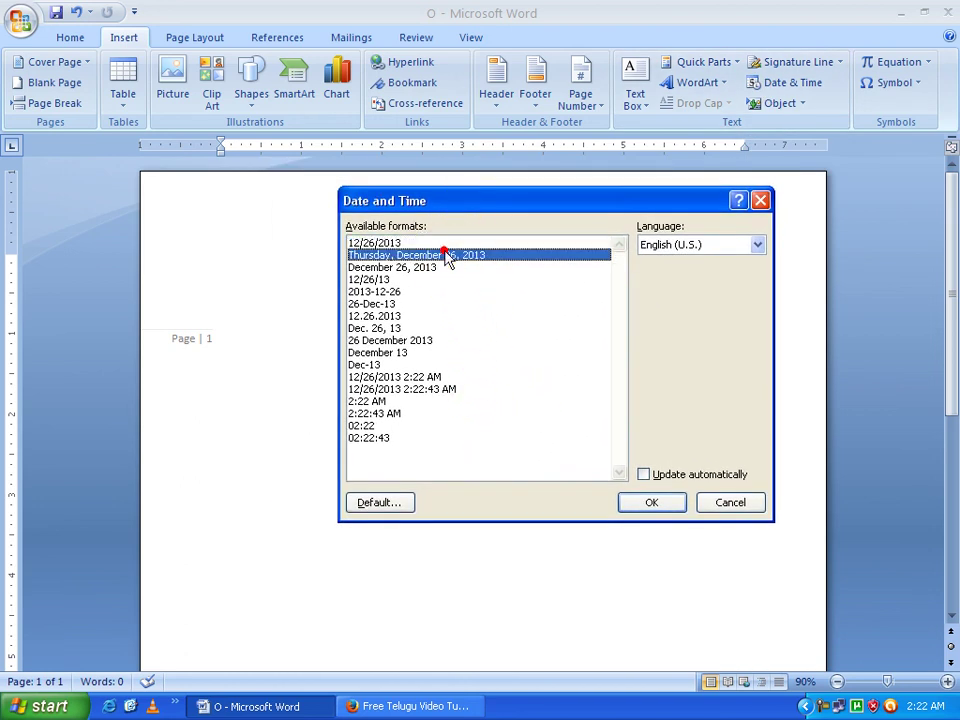
left_click(628, 513)
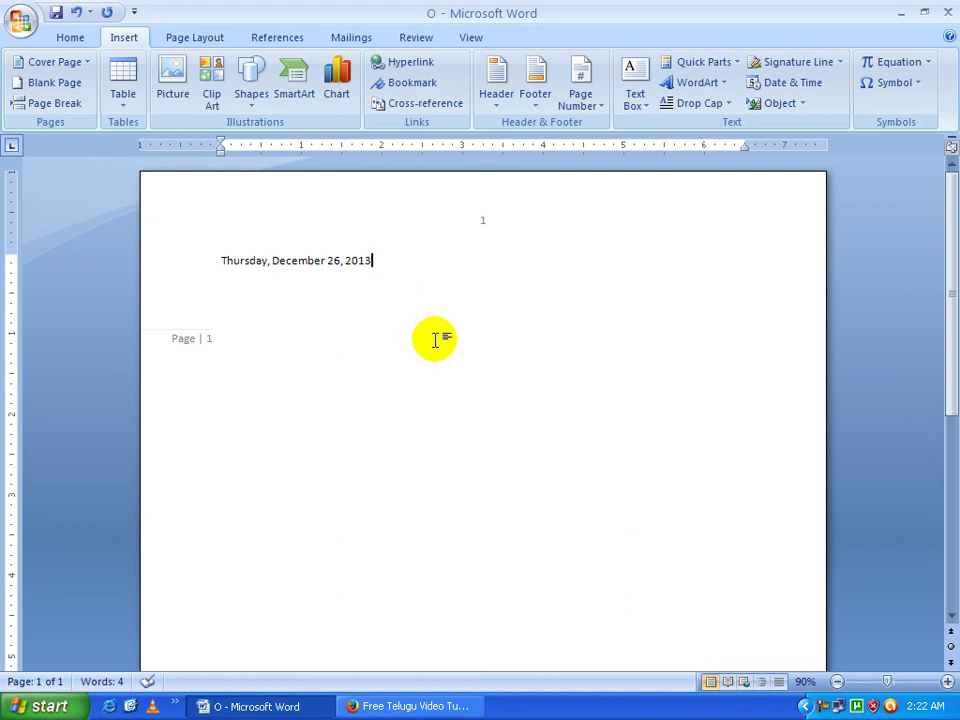
- Embed a new Bitmap Image object above the date and draw a freehand scribble in it
left_click(780, 104)
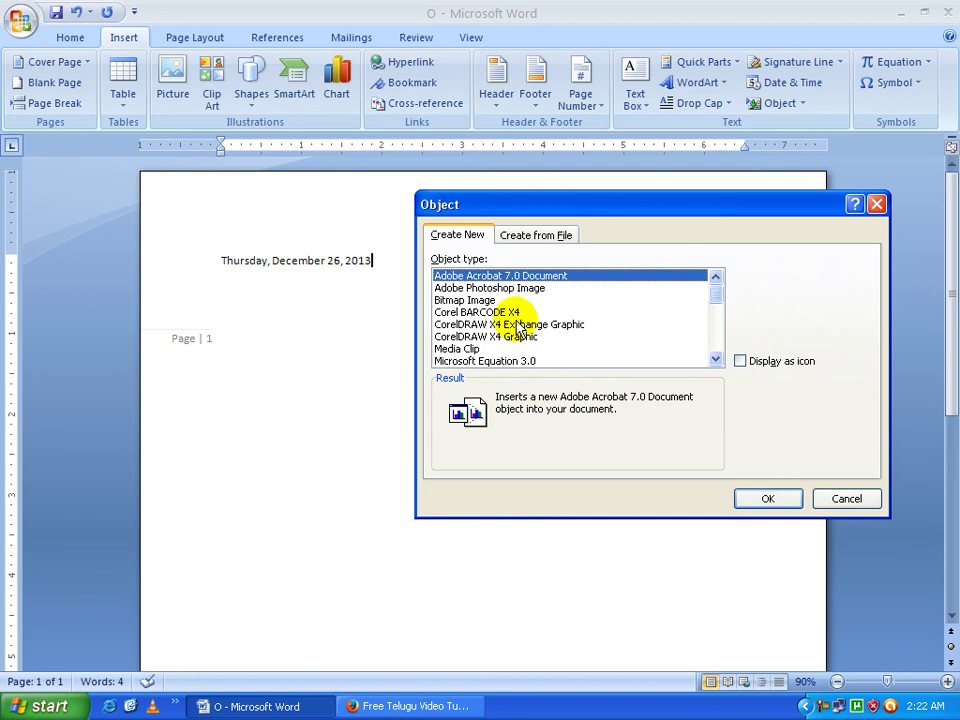
left_click(482, 300)
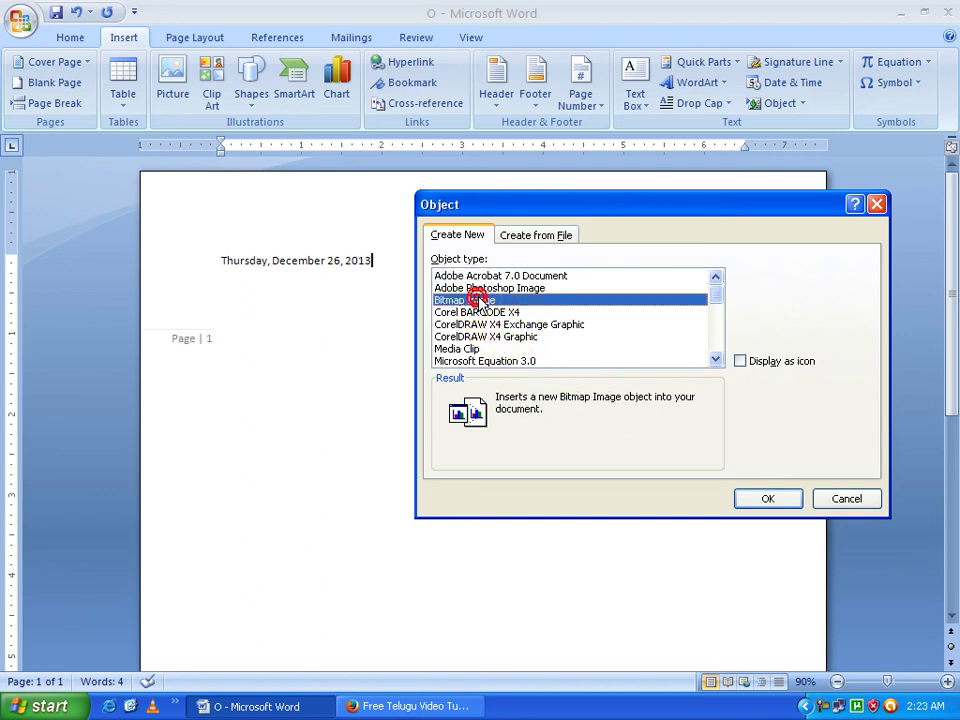
left_click(738, 498)
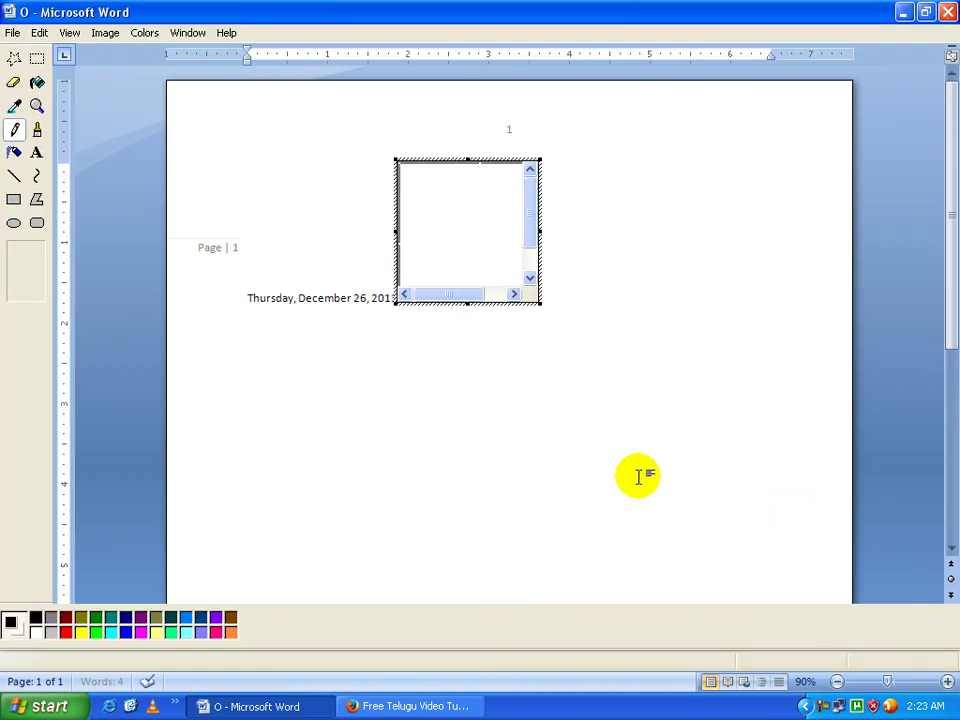
mouse_move(420, 240)
left_mouse_down()
mouse_move(479, 251)
mouse_move(448, 214)
left_mouse_up()
left_click(674, 265)
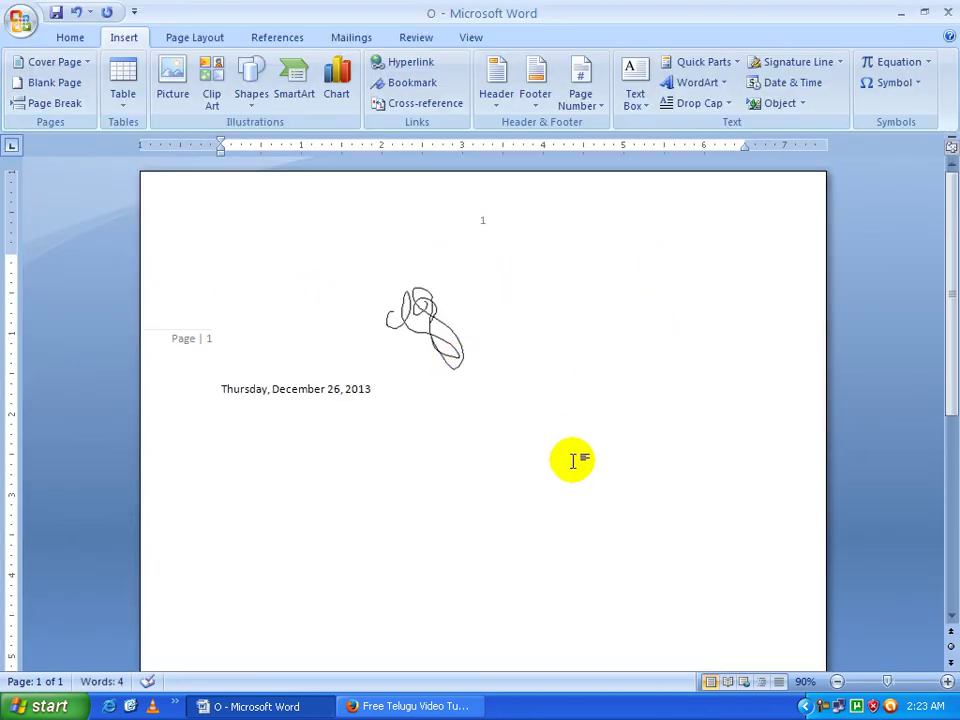
- Insert the built-in Fourier Series equation and change its f(x) to f(xwww)
left_click(928, 63)
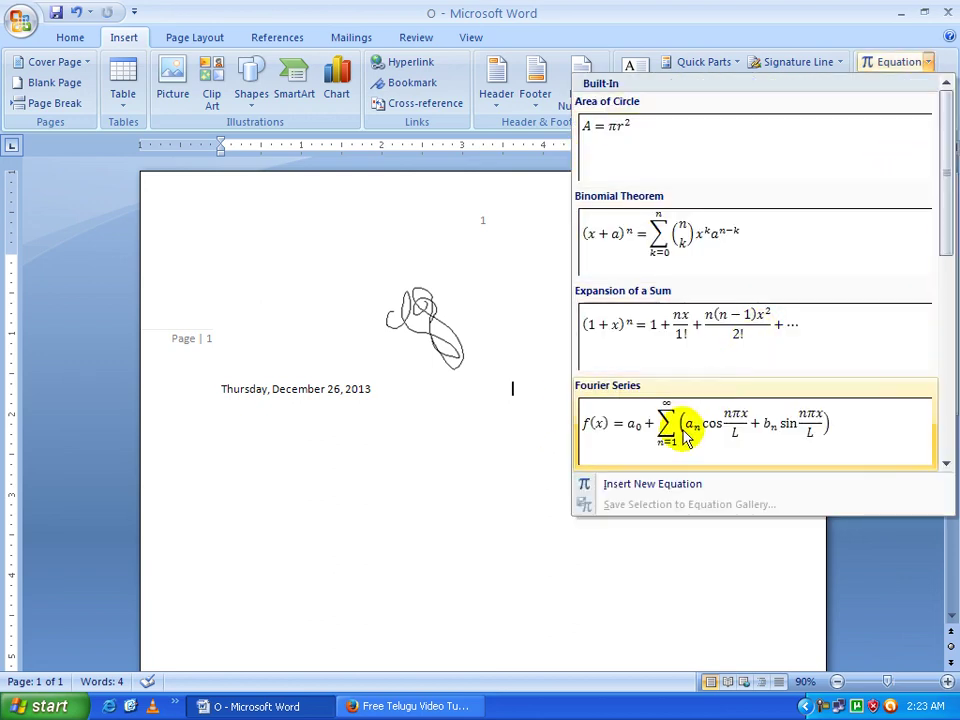
left_click(684, 430)
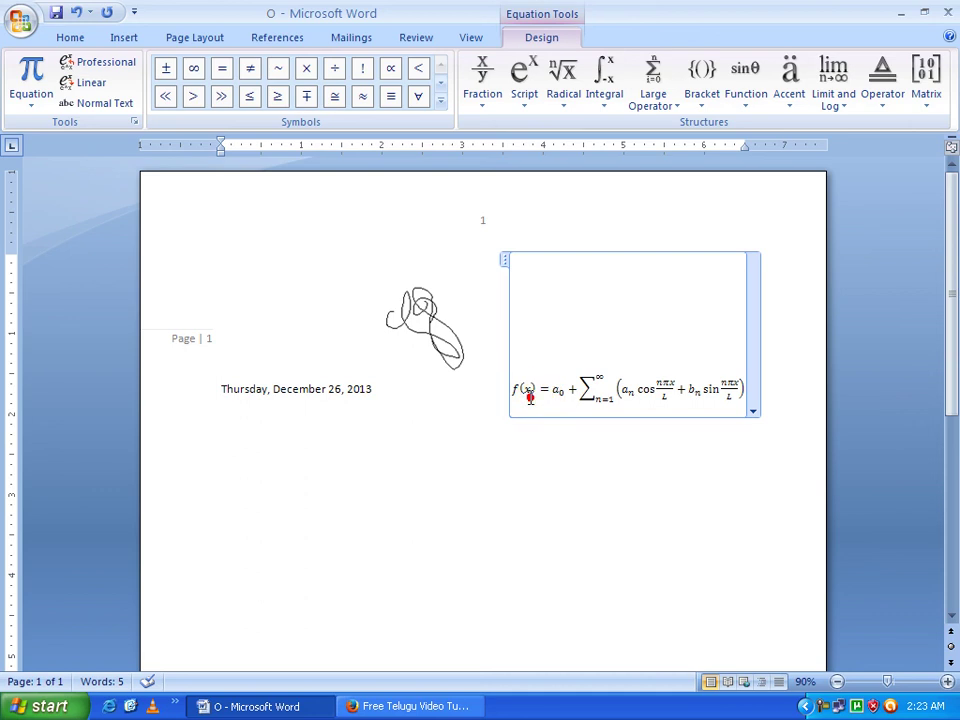
left_click(578, 424)
type("www")
left_click(579, 424)
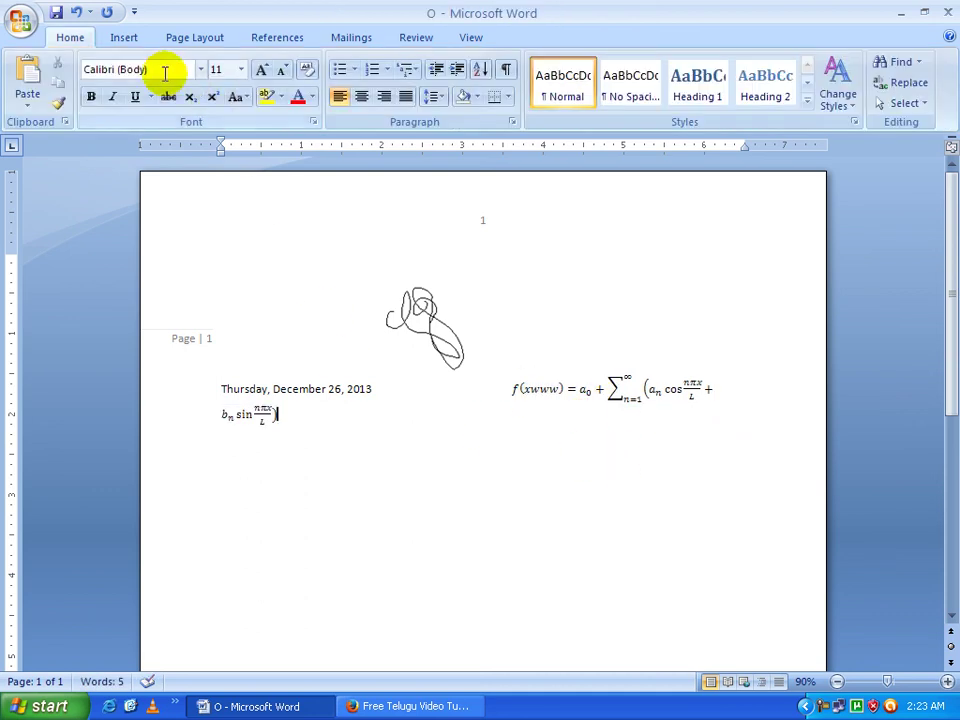
left_click(124, 37)
left_click(912, 86)
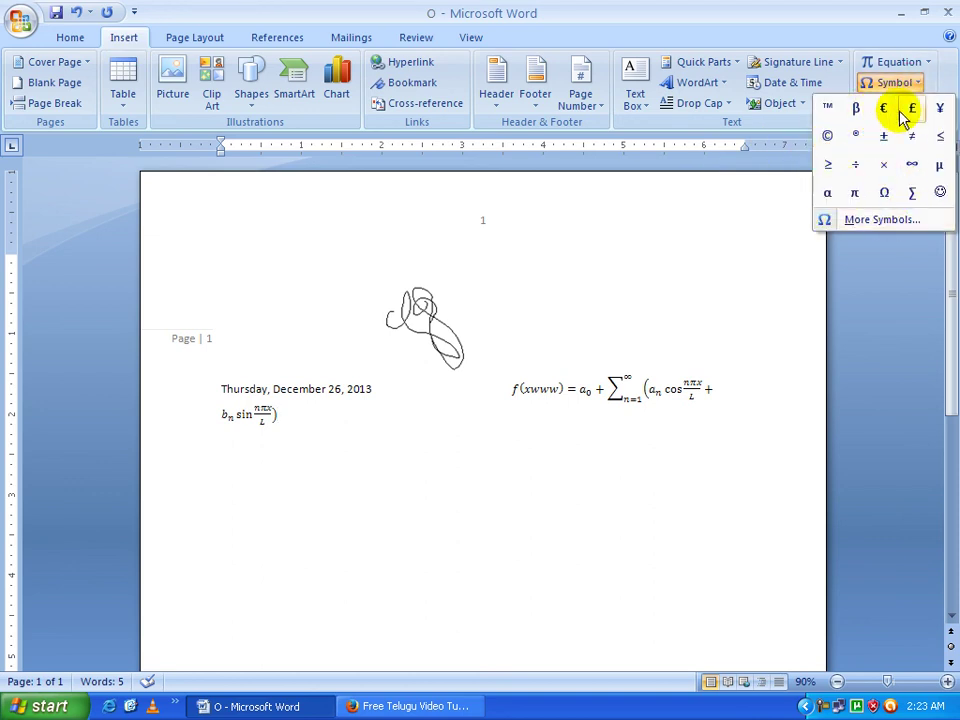
- Add an α symbol after the equation, followed by an empty equation placeholder
left_click(829, 194)
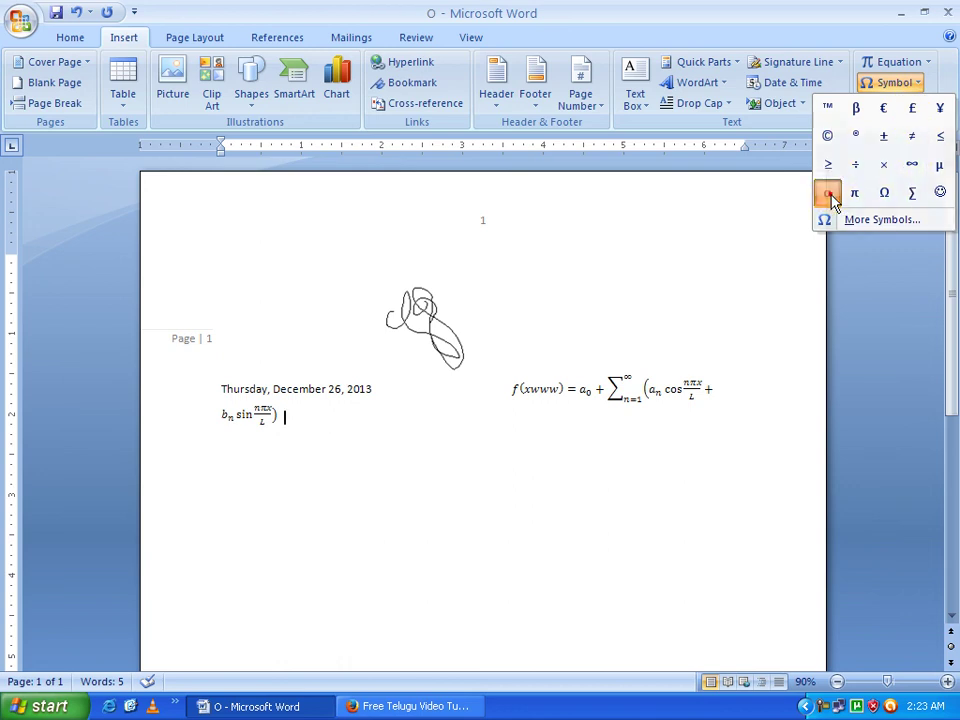
left_click(896, 62)
left_click(797, 348)
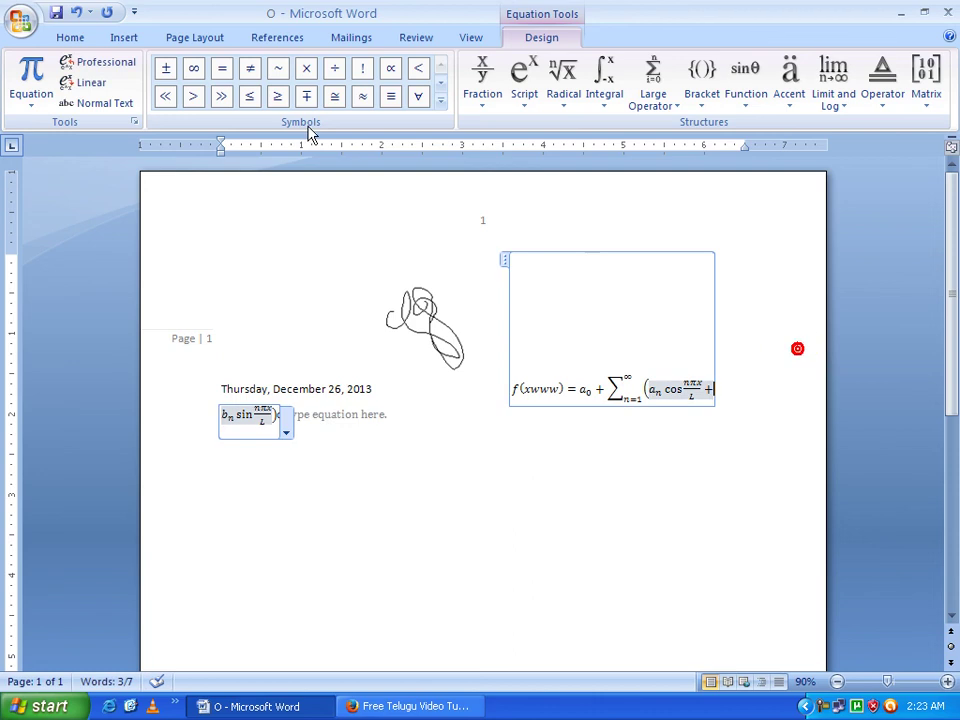
- Insert the trademark sign ™ from More Symbols before the equation's second line
left_click(137, 38)
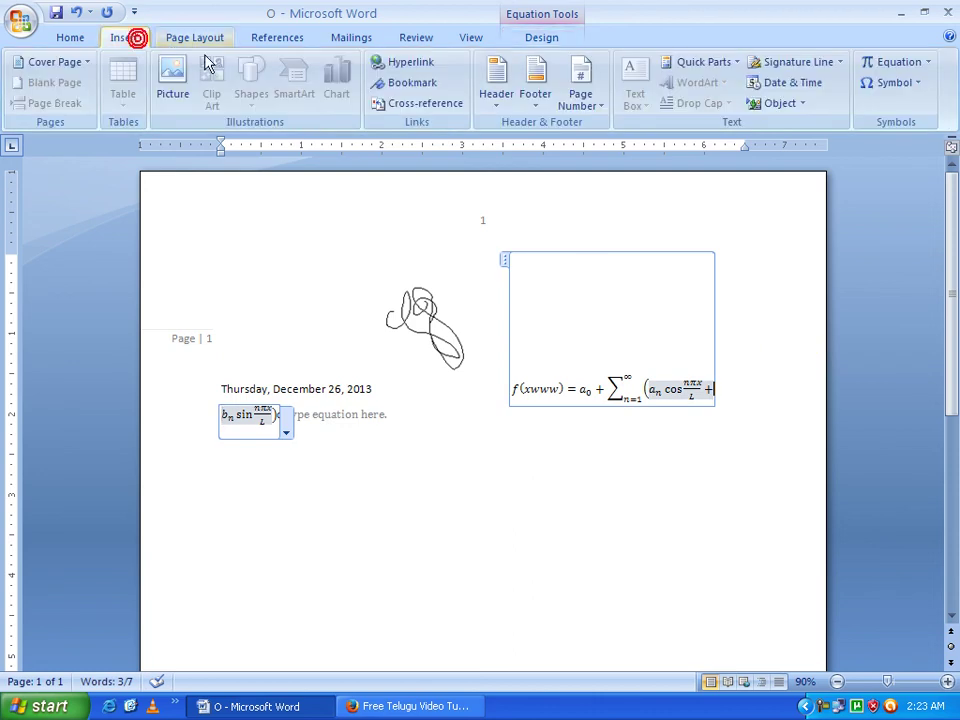
left_click(893, 84)
left_click(829, 218)
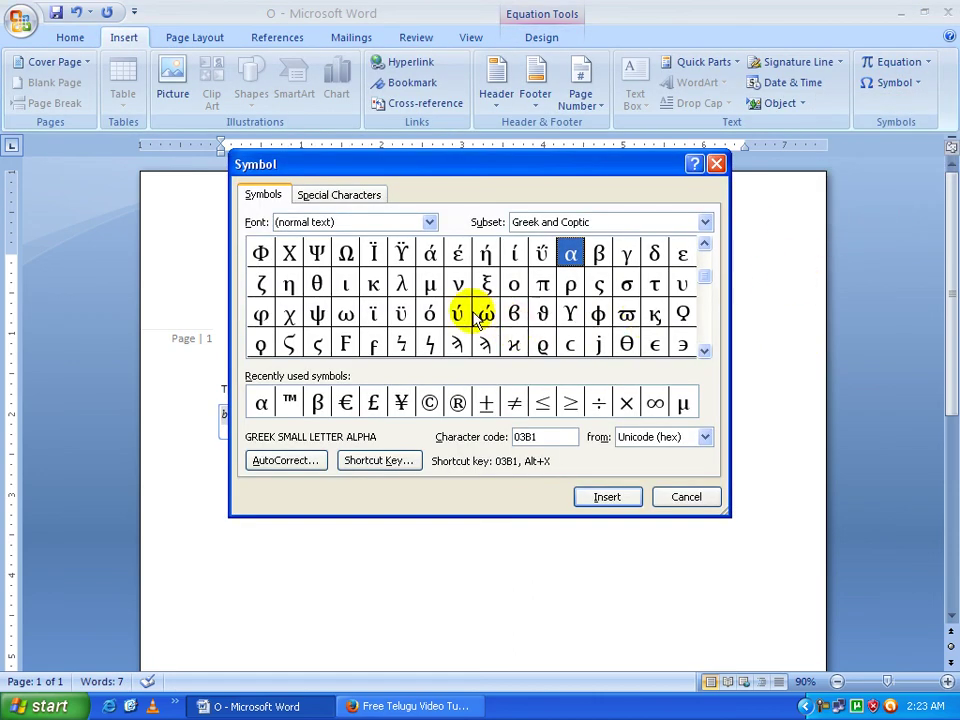
left_click_drag(706, 279, 705, 325)
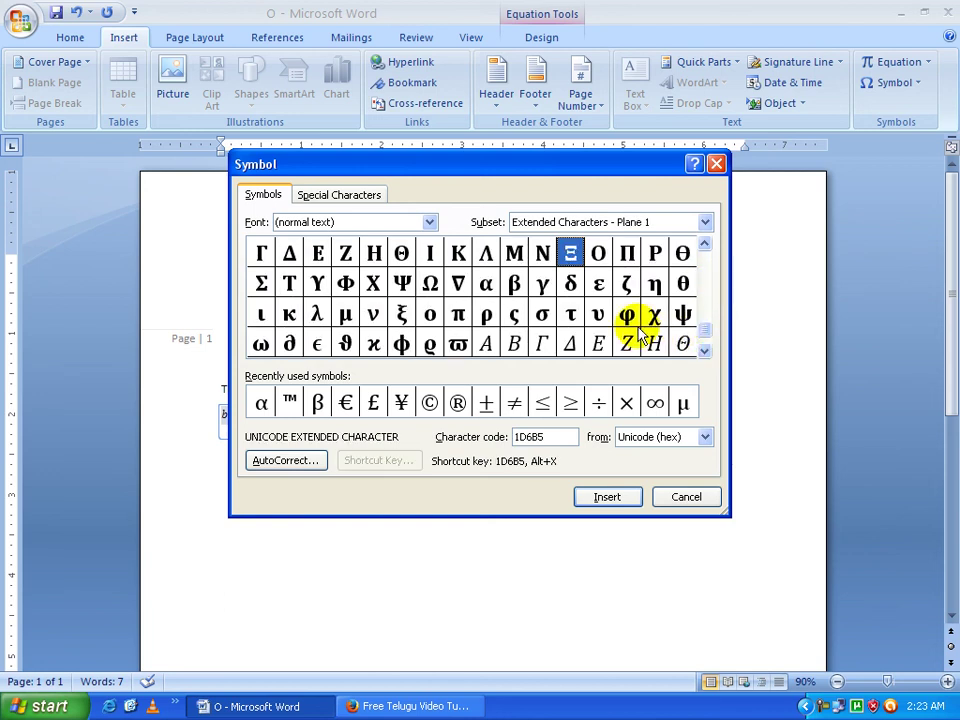
left_click(289, 402)
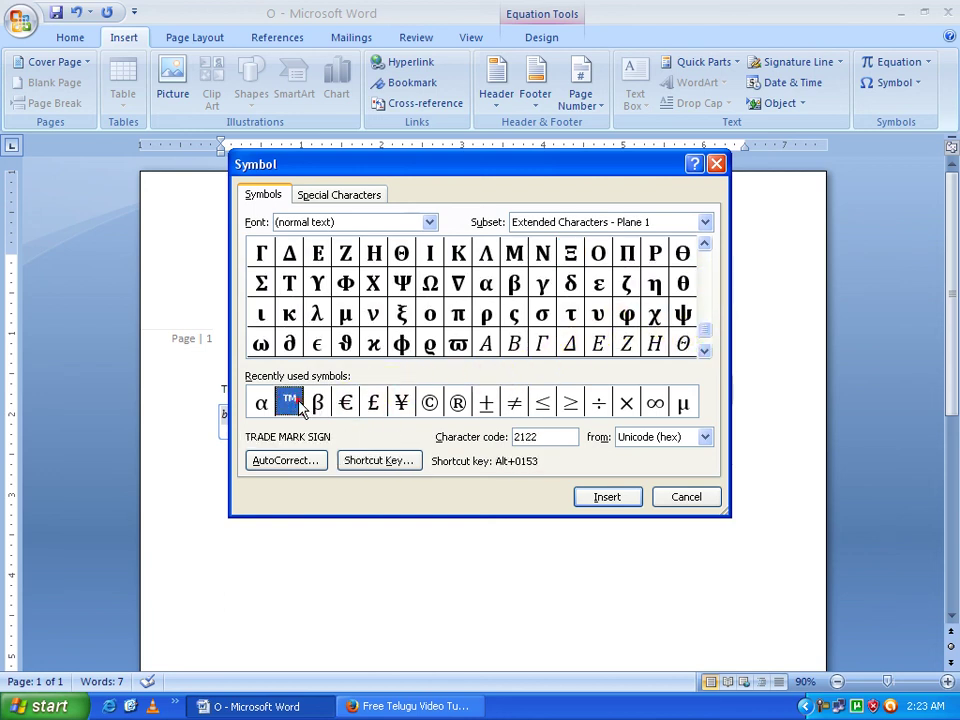
left_click(593, 500)
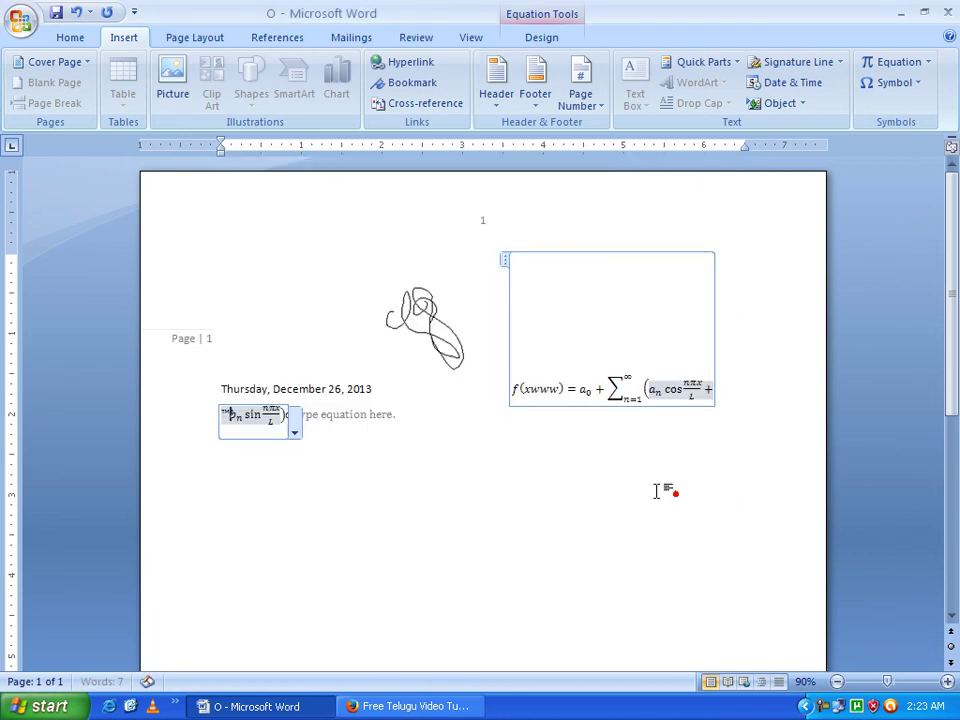
left_click(285, 462)
left_click(476, 481)
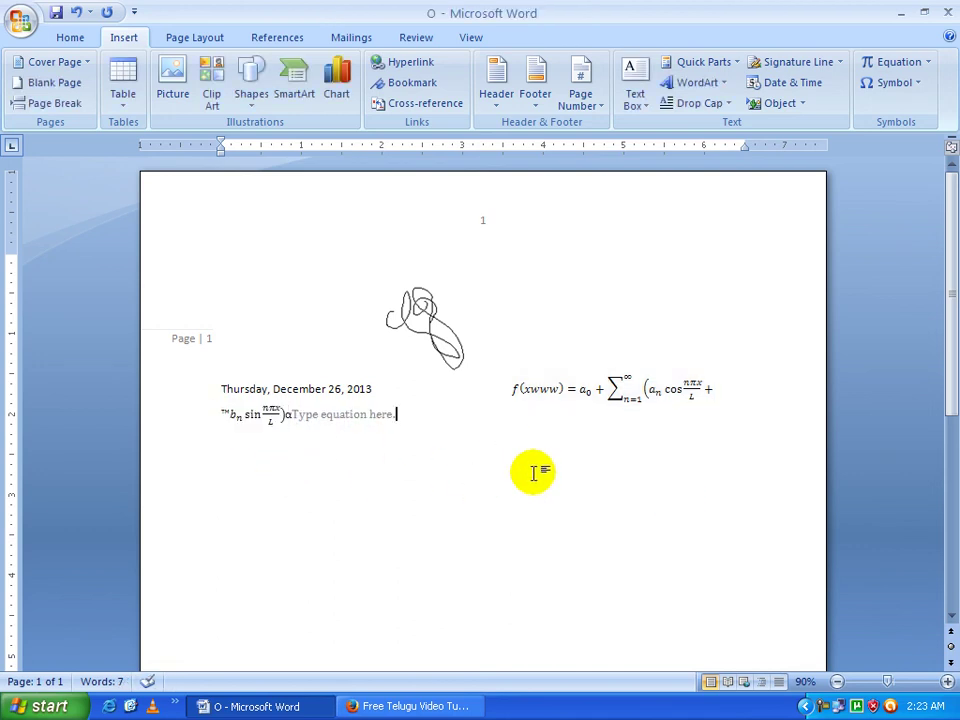